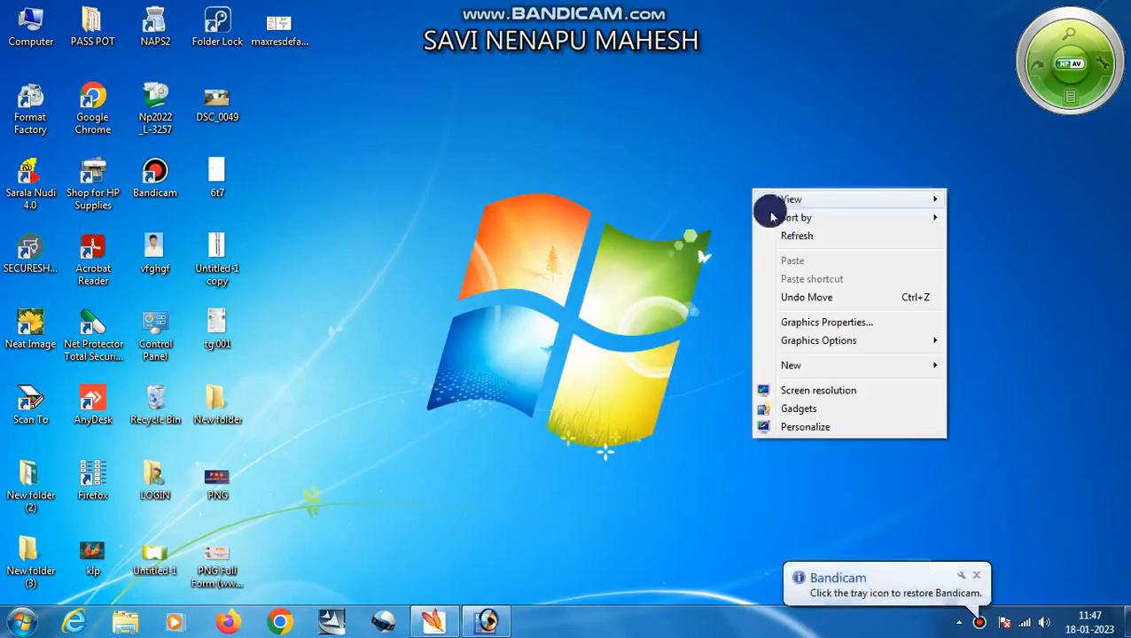
right_click(798, 176)
right_click(800, 178)
click(835, 223)
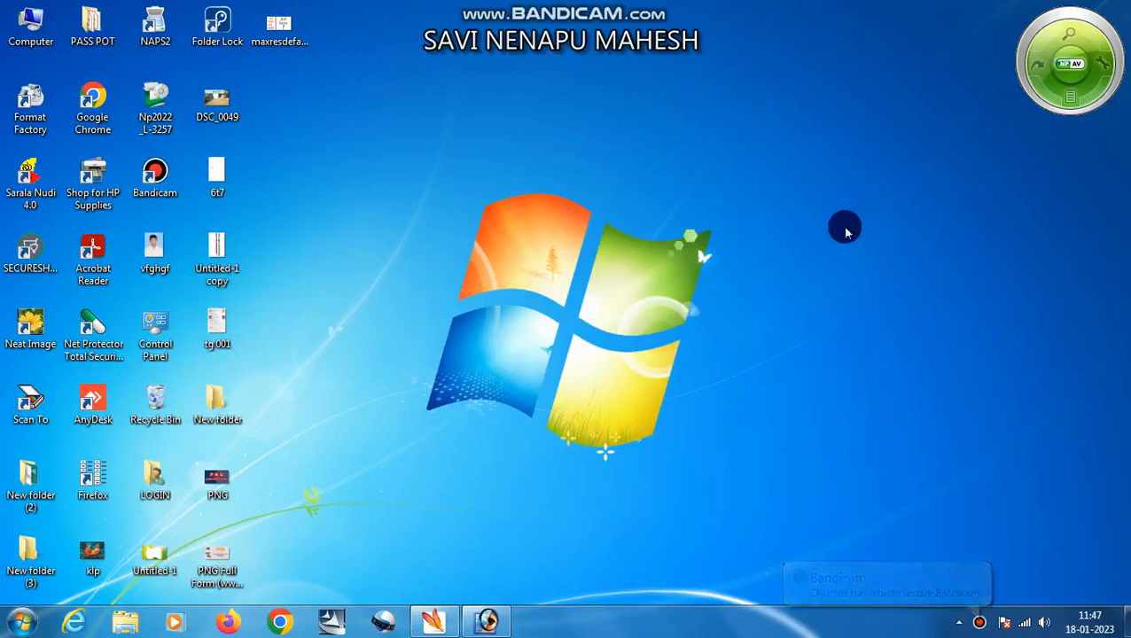
right_click(873, 176)
click(900, 218)
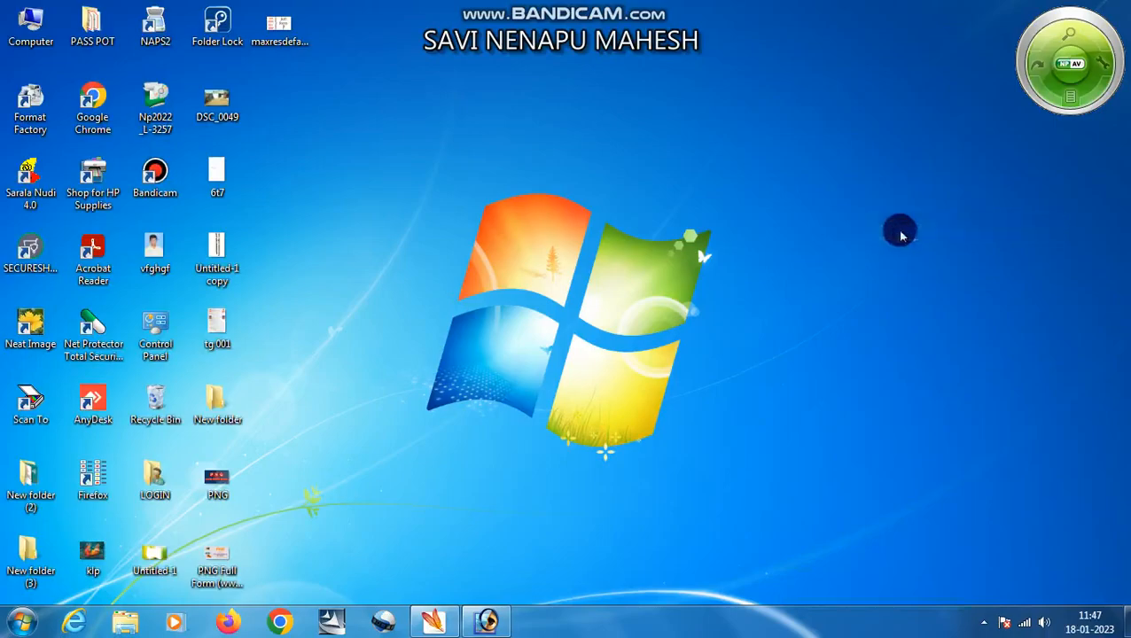
right_click(870, 185)
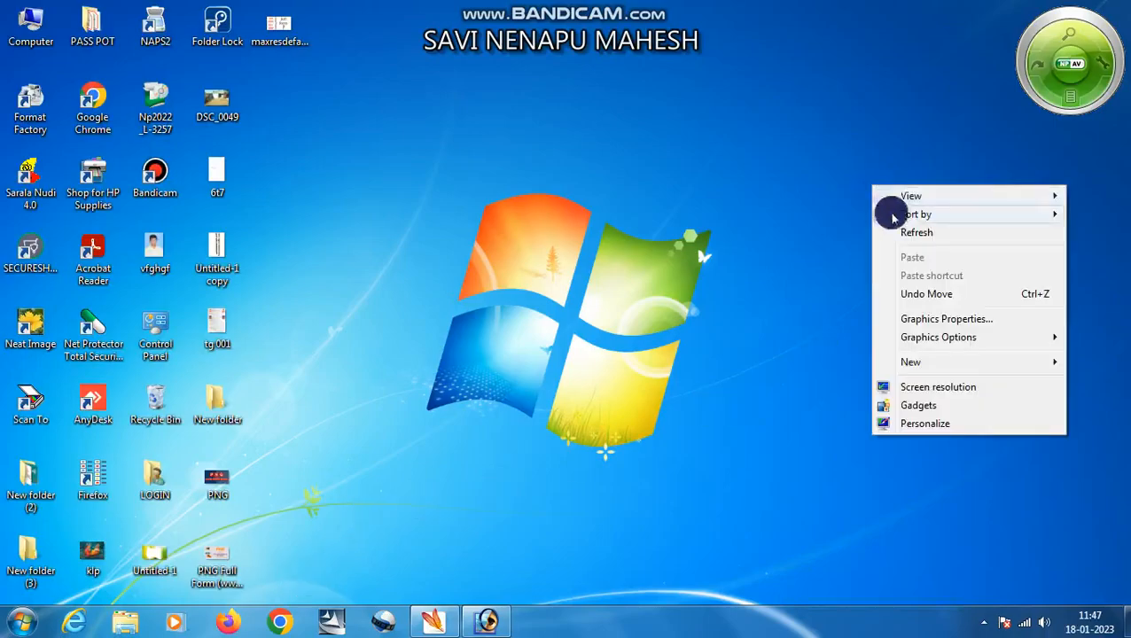
click(913, 234)
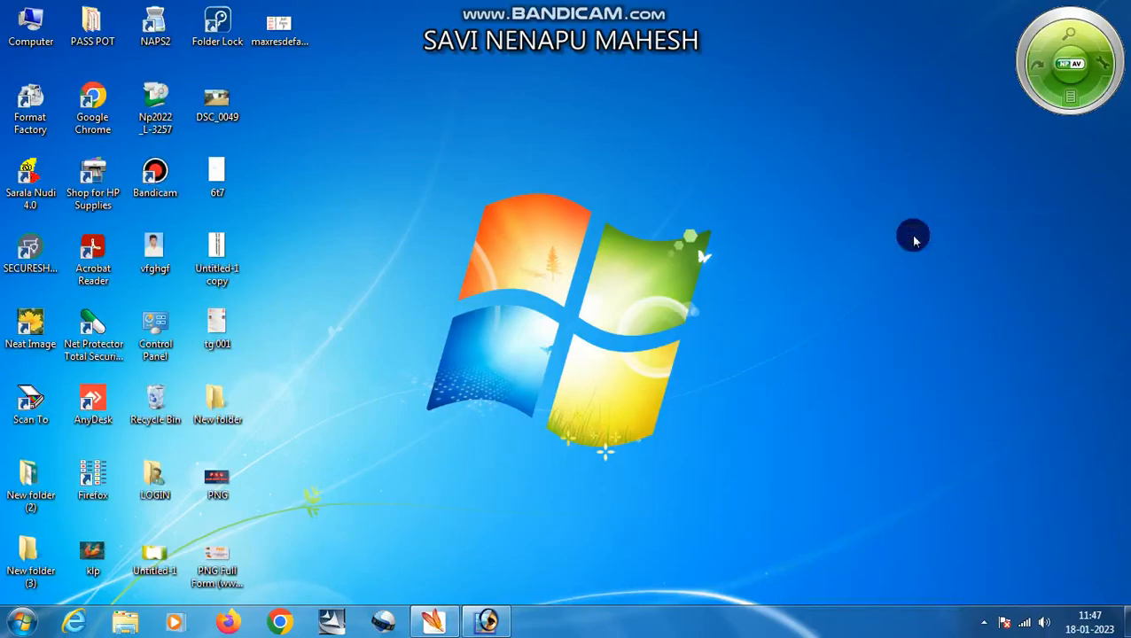
right_click(795, 172)
click(830, 219)
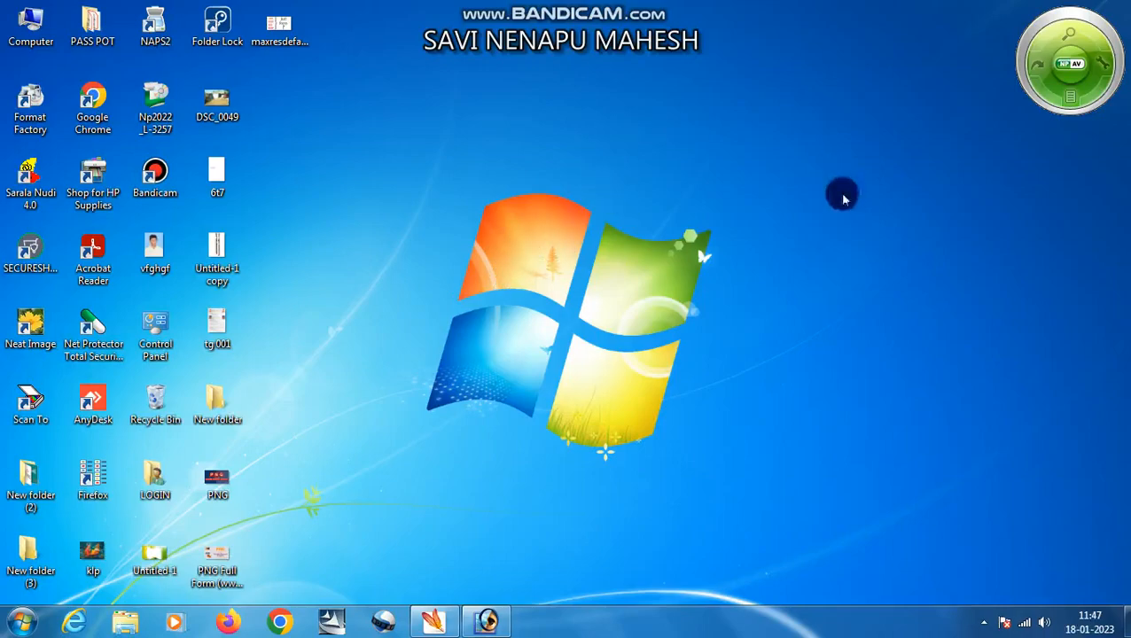
right_click(755, 122)
click(798, 169)
right_click(747, 139)
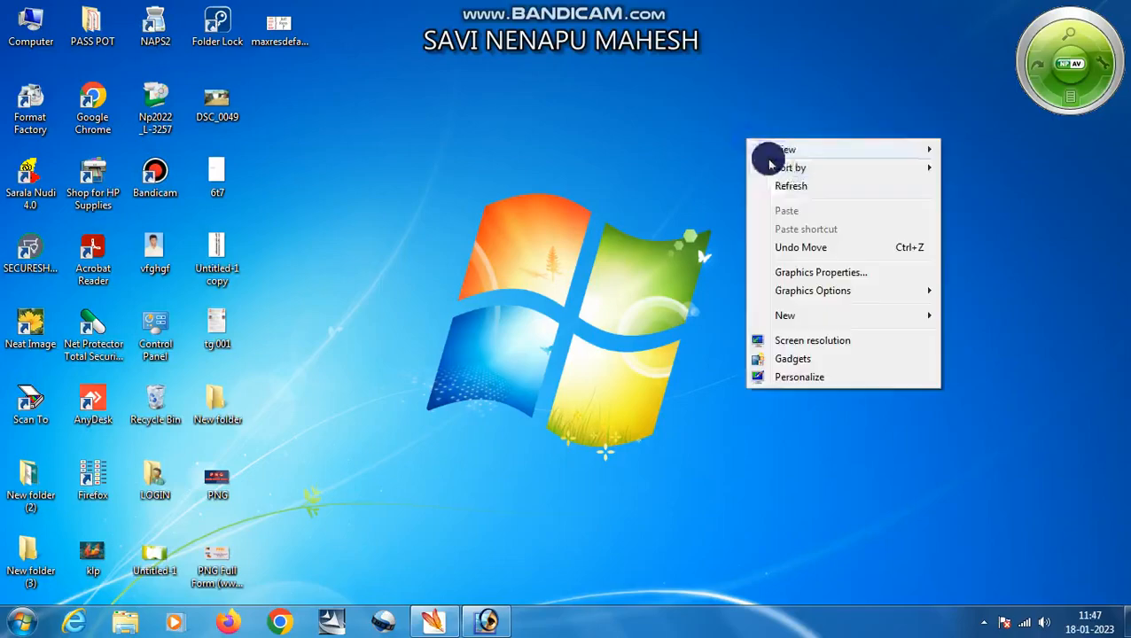
click(803, 185)
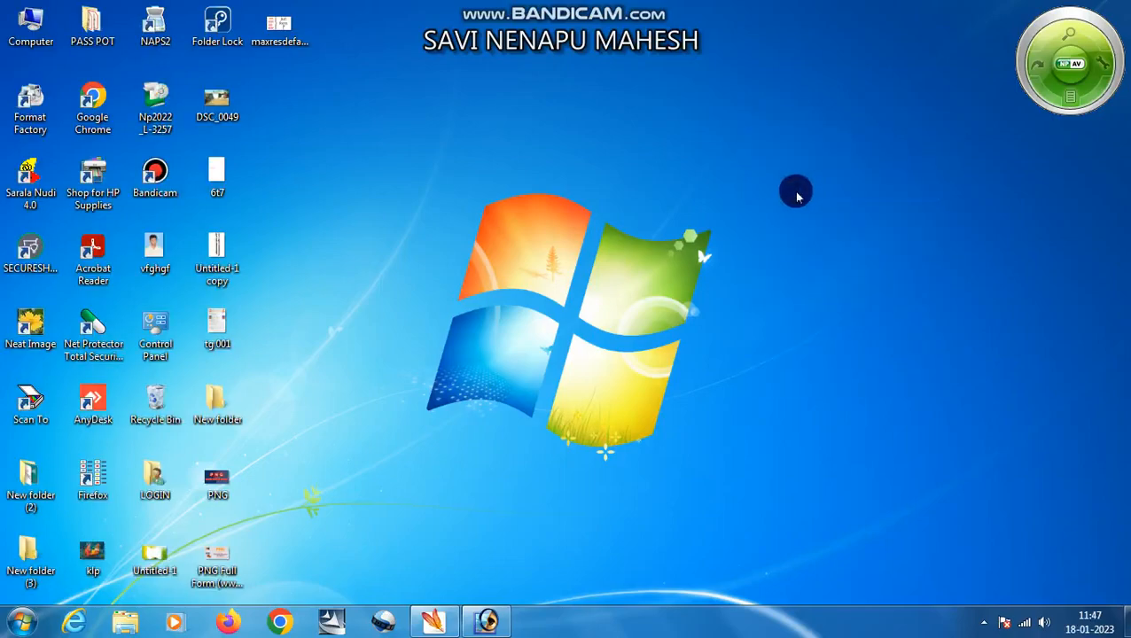
right_click(755, 148)
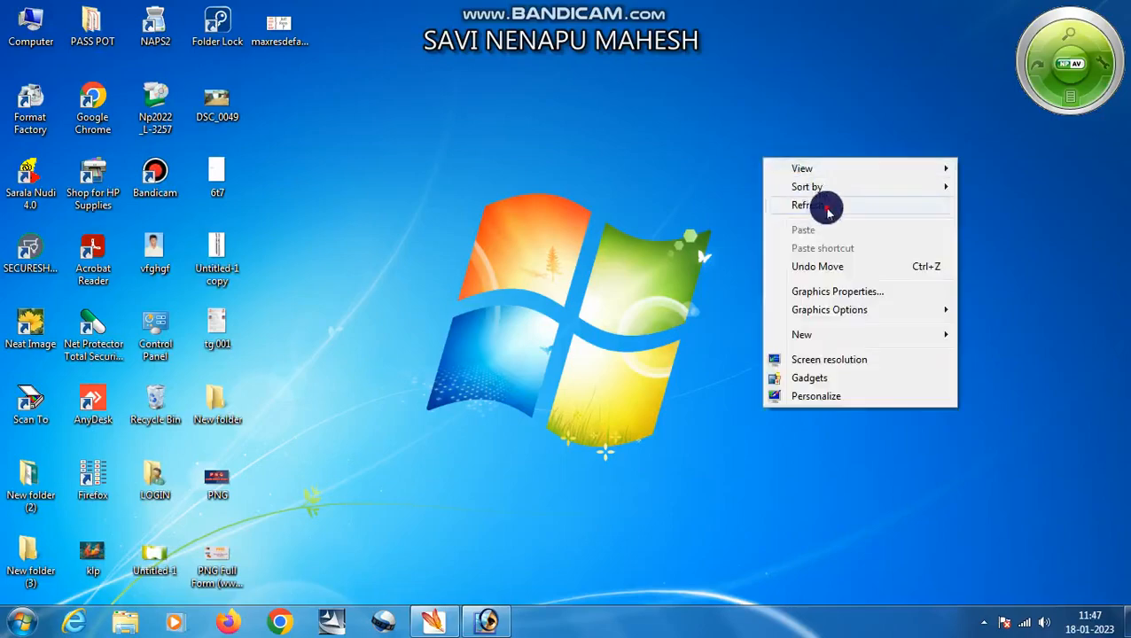
click(823, 207)
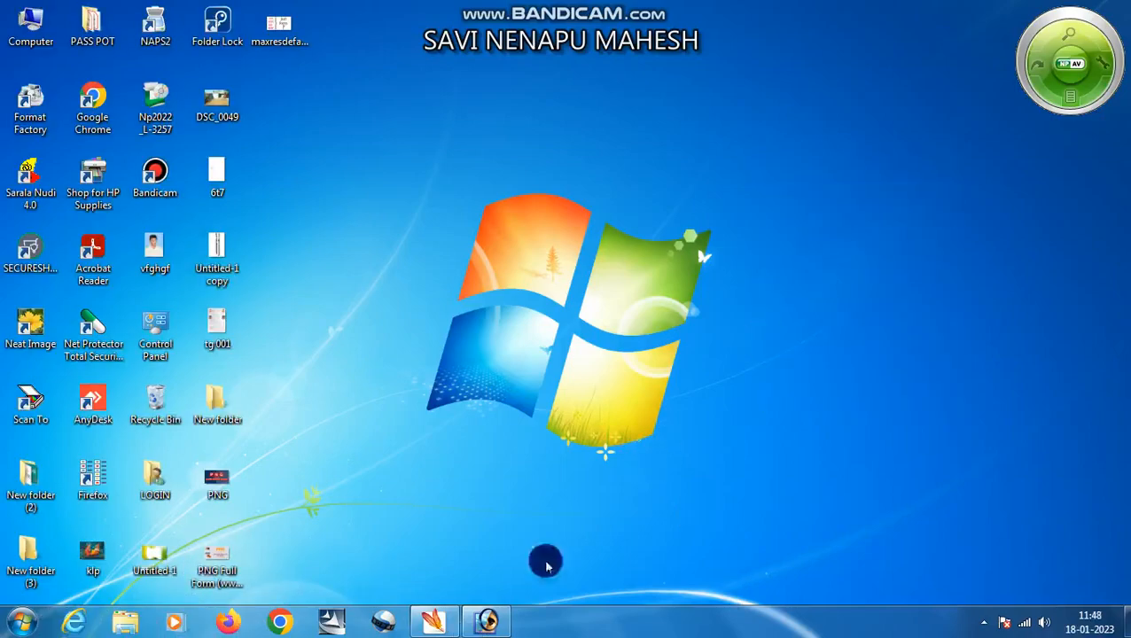
click(489, 622)
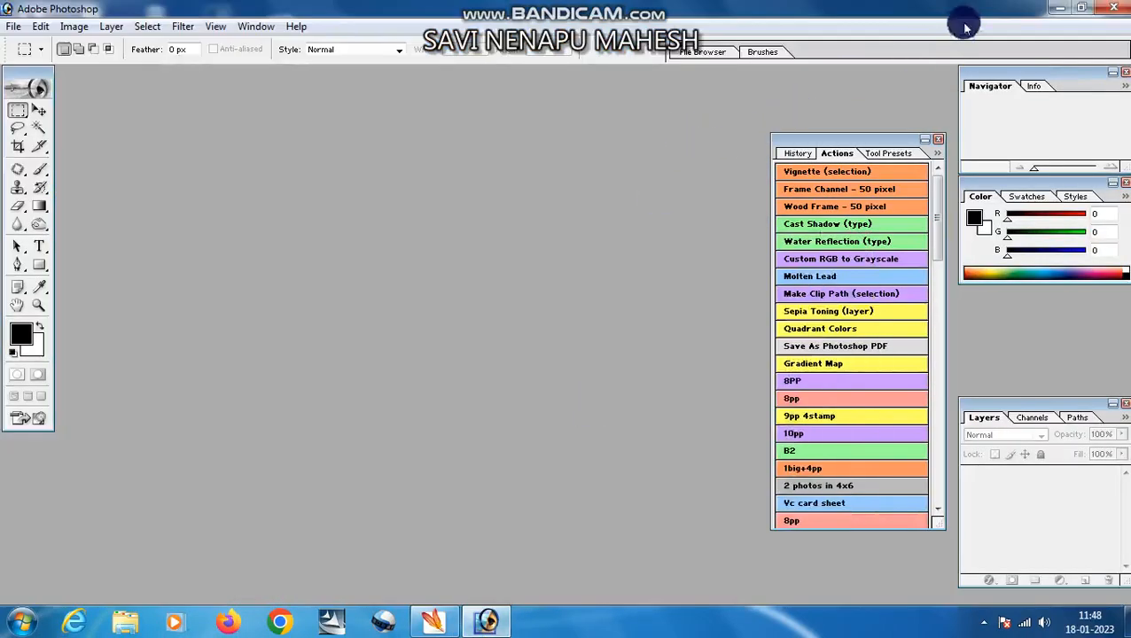
click(1061, 9)
right_click(835, 130)
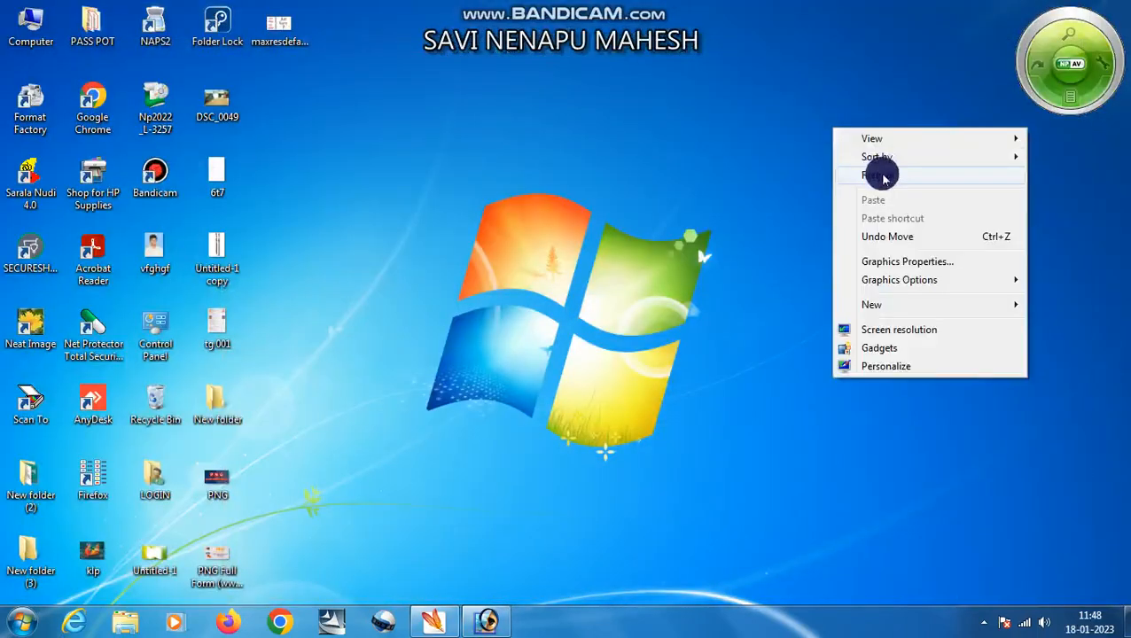
click(870, 171)
right_click(813, 138)
click(877, 188)
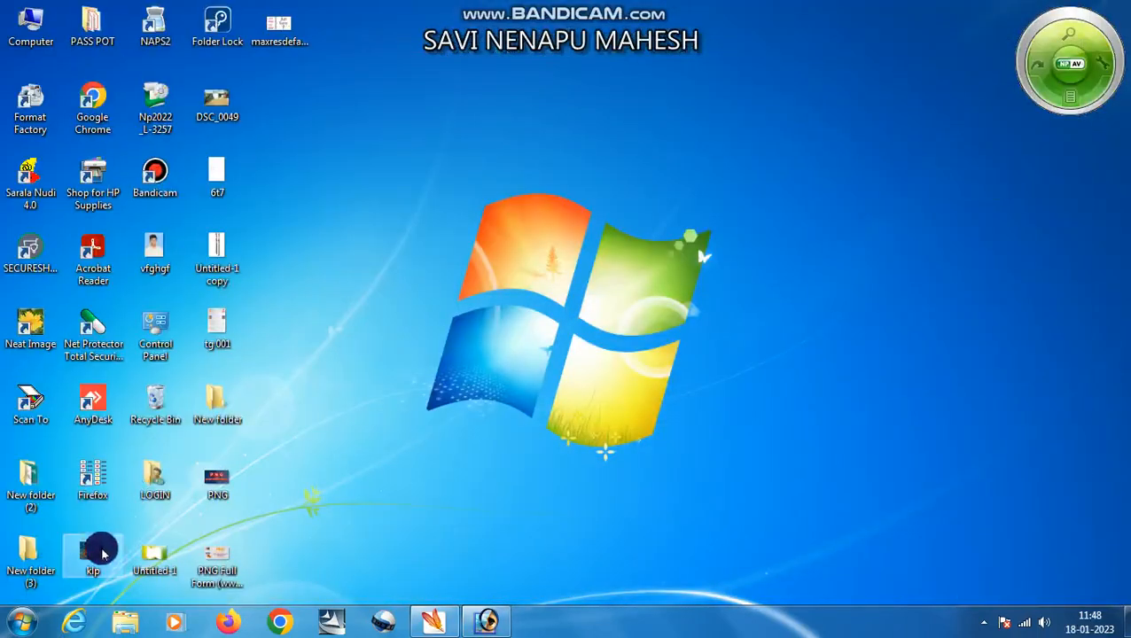
- Open Untitled-1 from the desktop's New folder in Photoshop without updating its text layers, and rearrange the document window and Actions palette
double_click(215, 401)
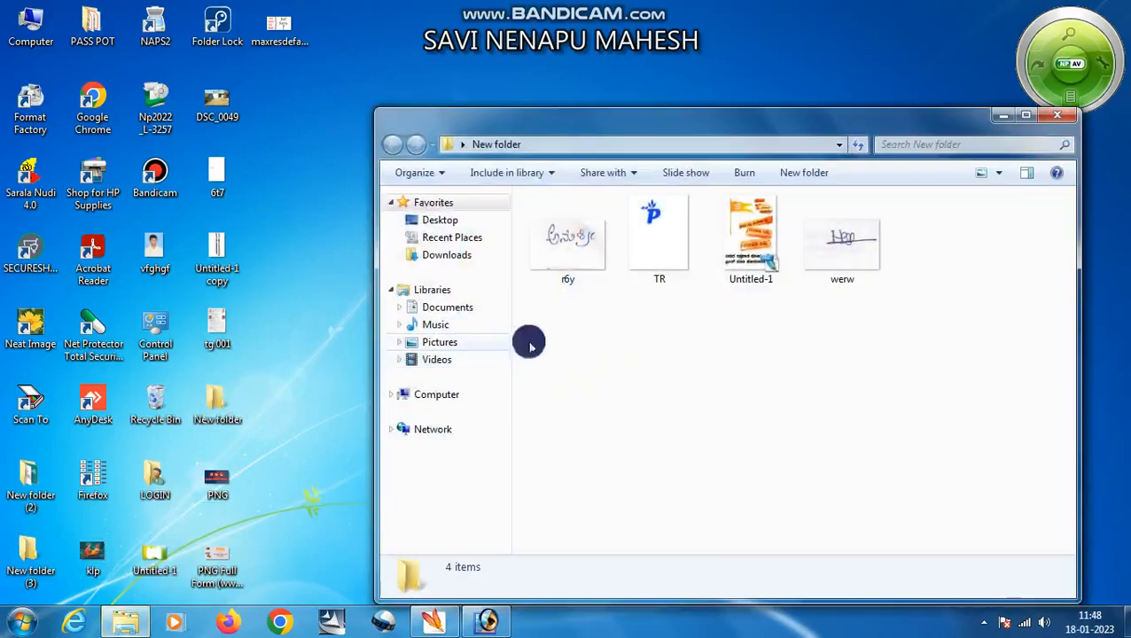
click(448, 619)
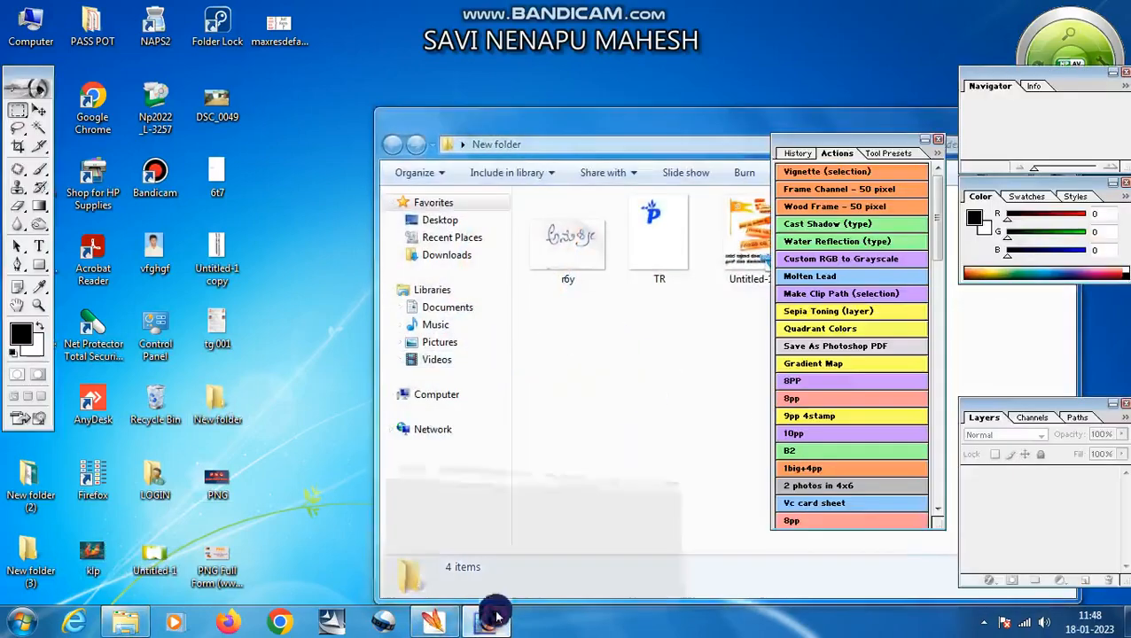
click(1061, 8)
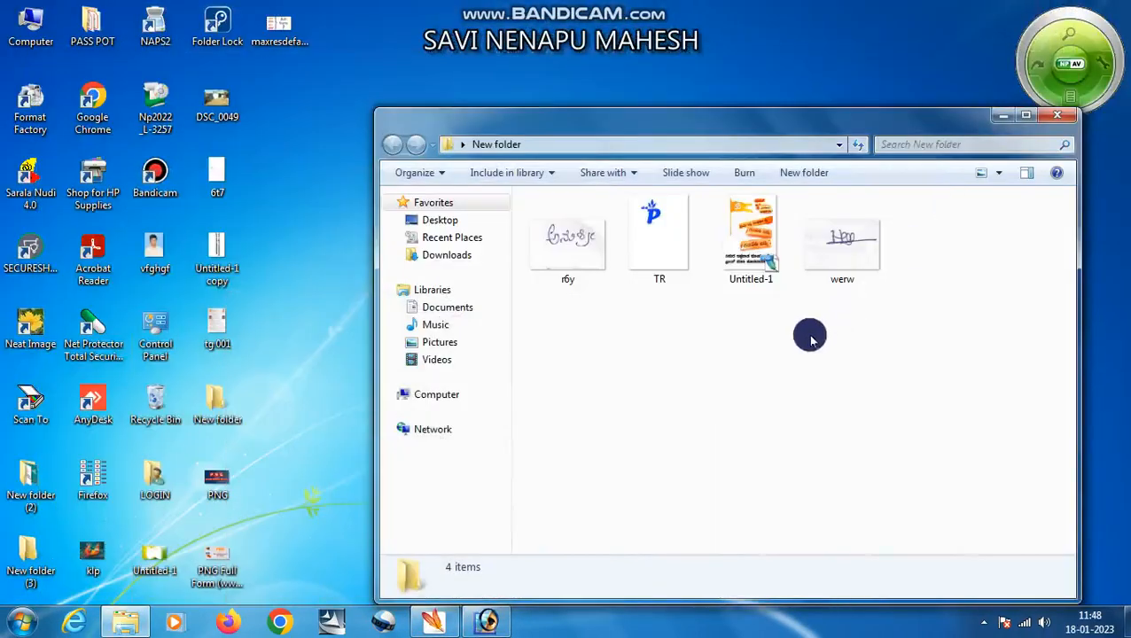
drag(757, 256, 644, 265)
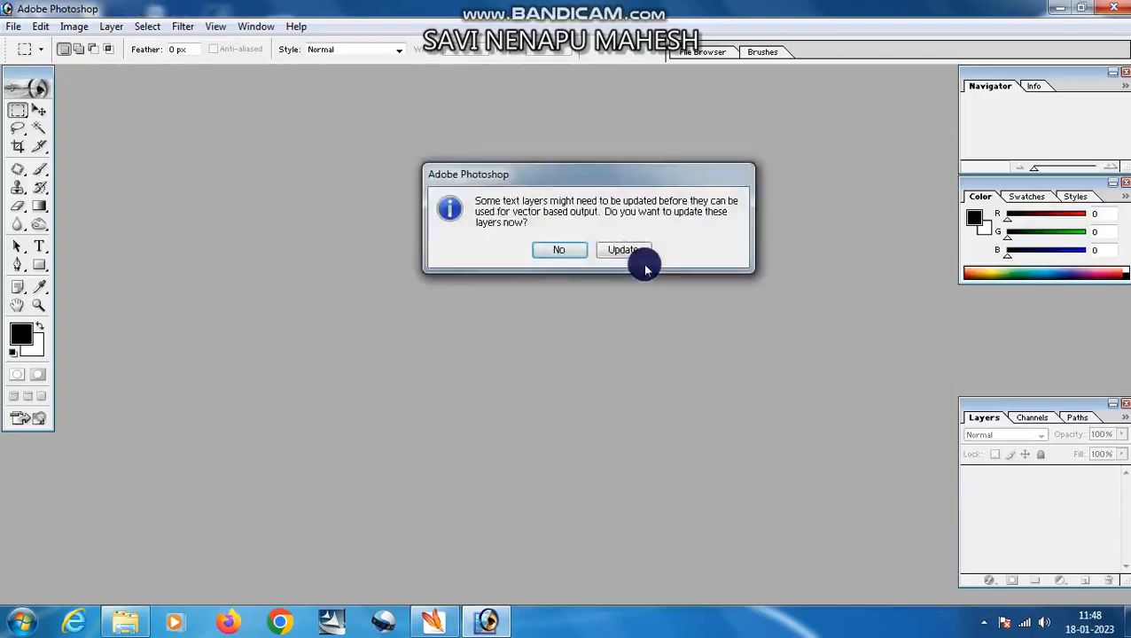
click(557, 249)
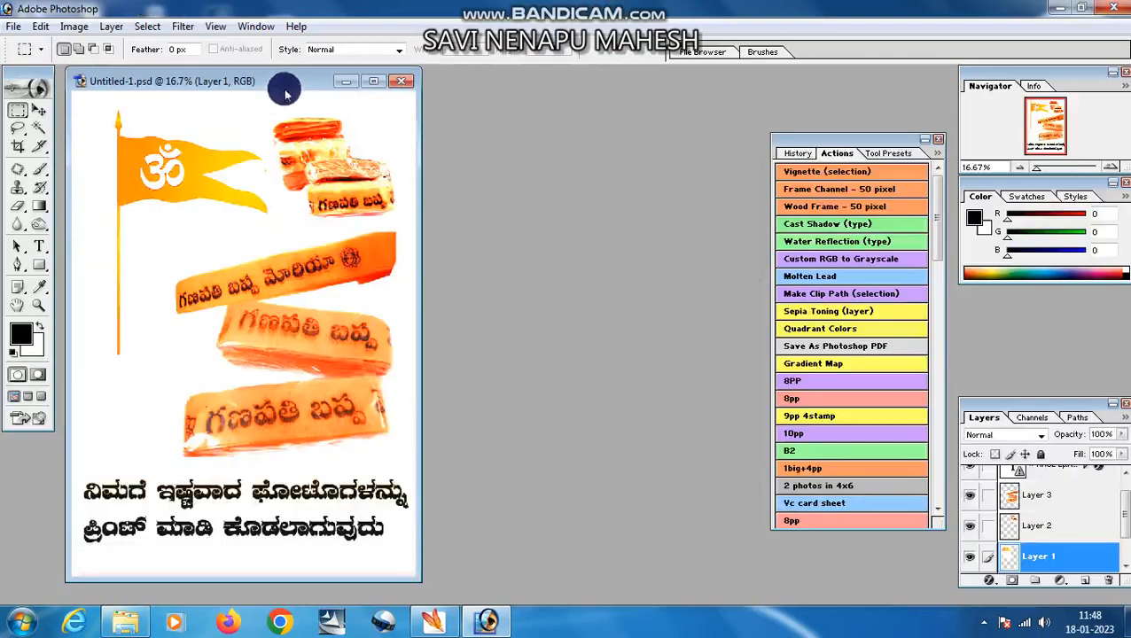
drag(293, 84, 616, 94)
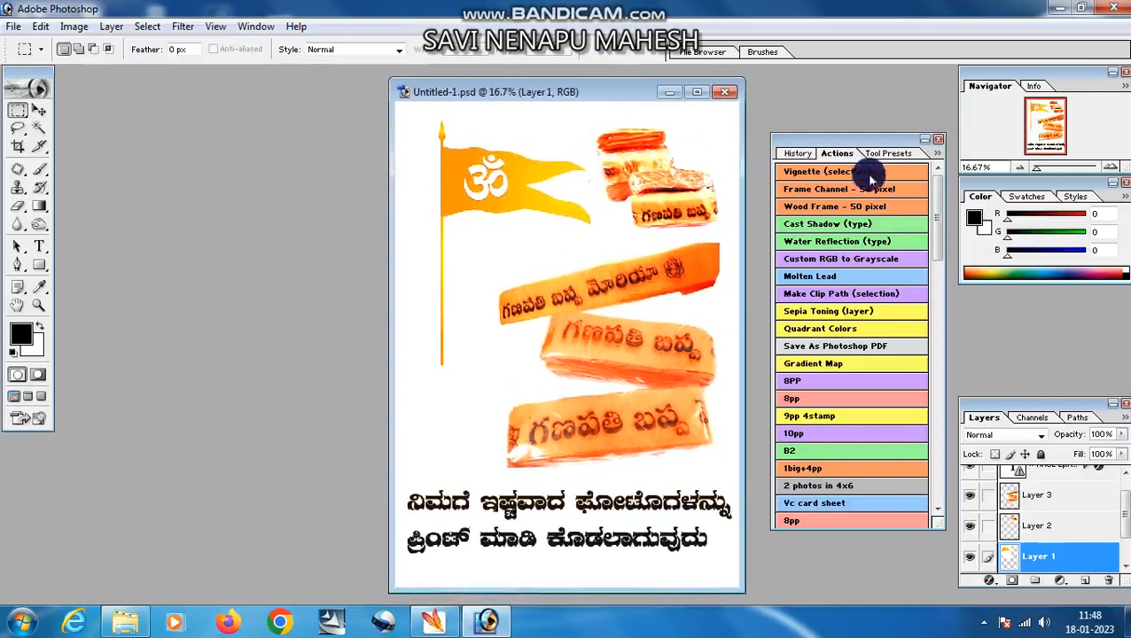
drag(873, 155, 883, 130)
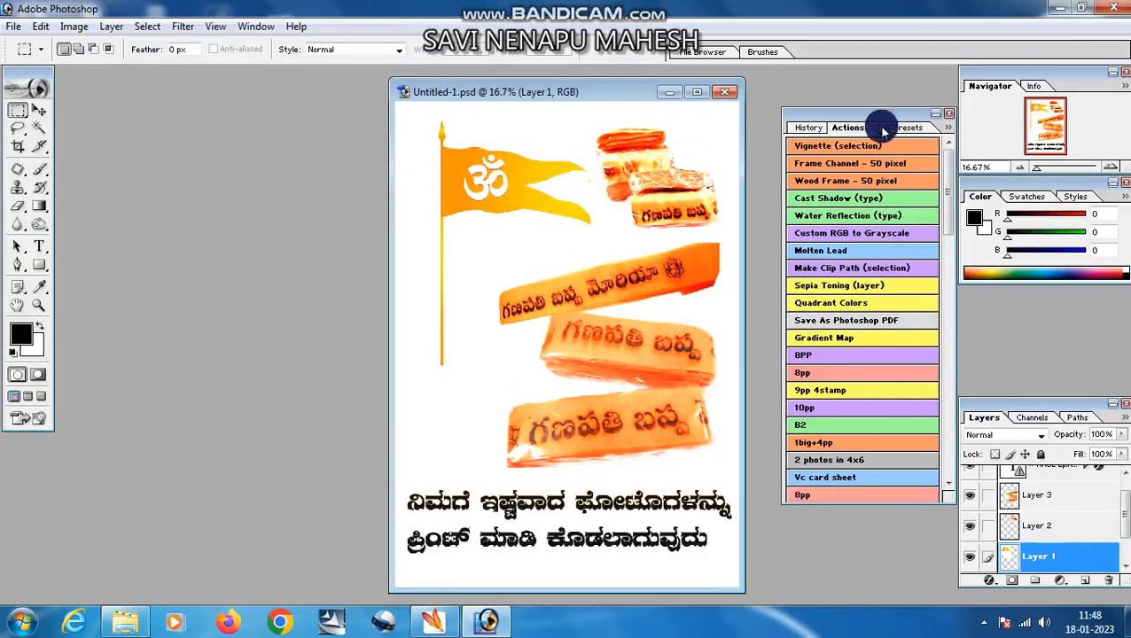
click(27, 36)
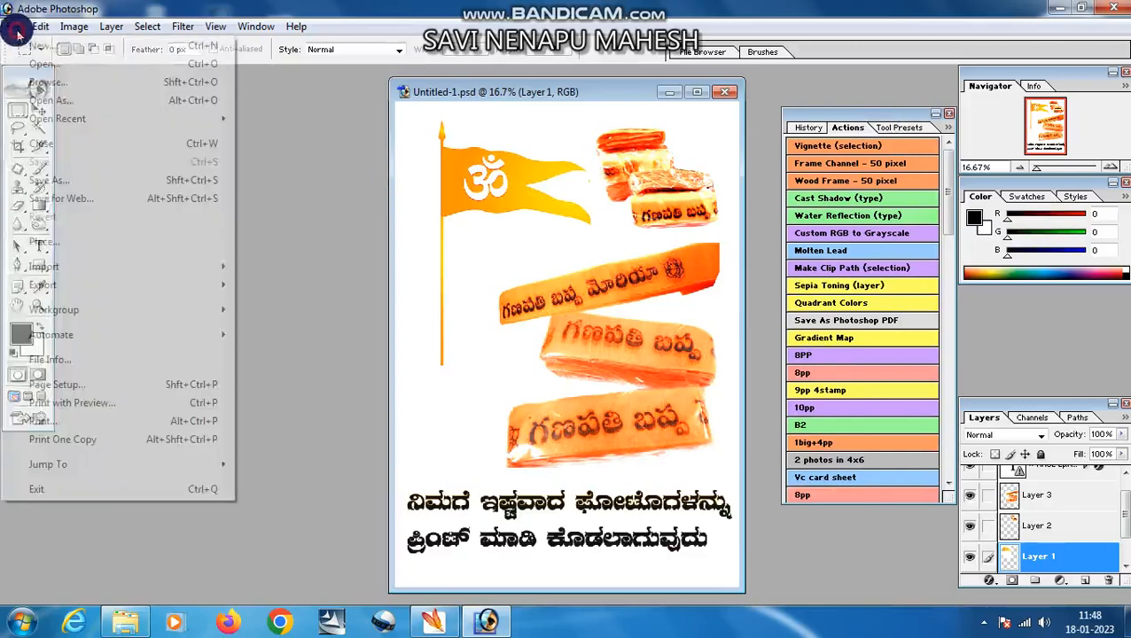
click(35, 48)
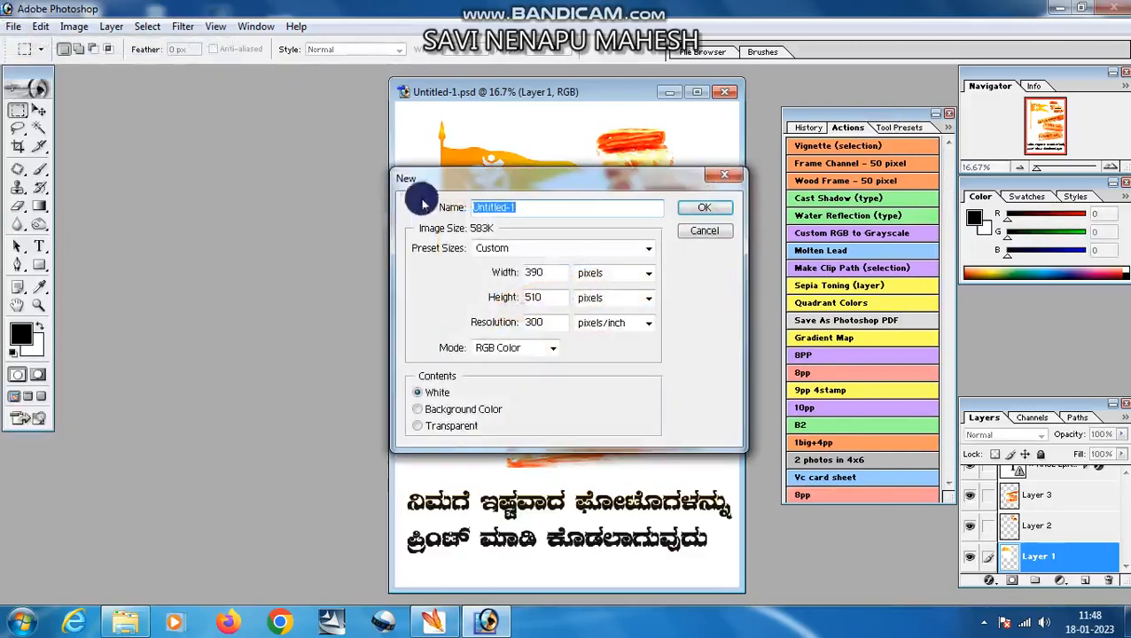
click(523, 352)
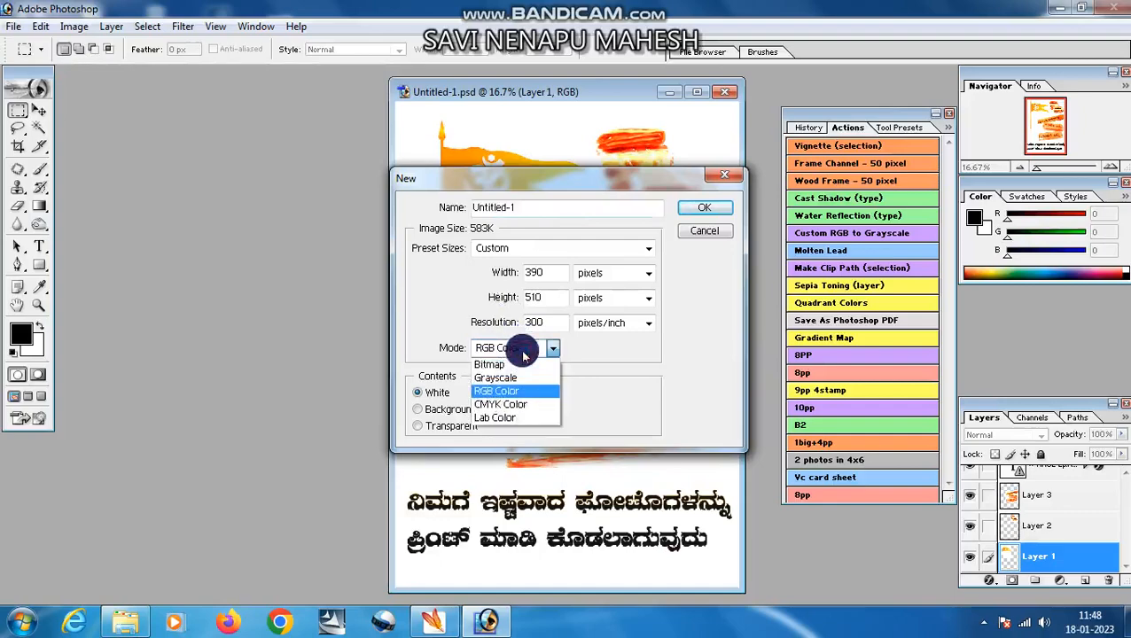
click(435, 294)
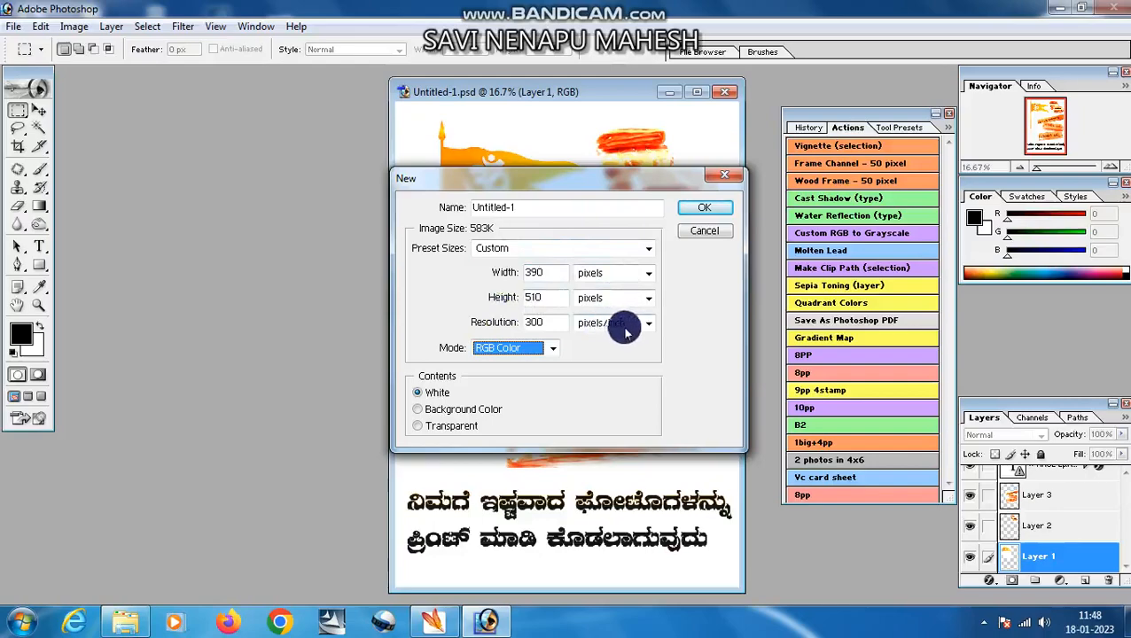
click(539, 357)
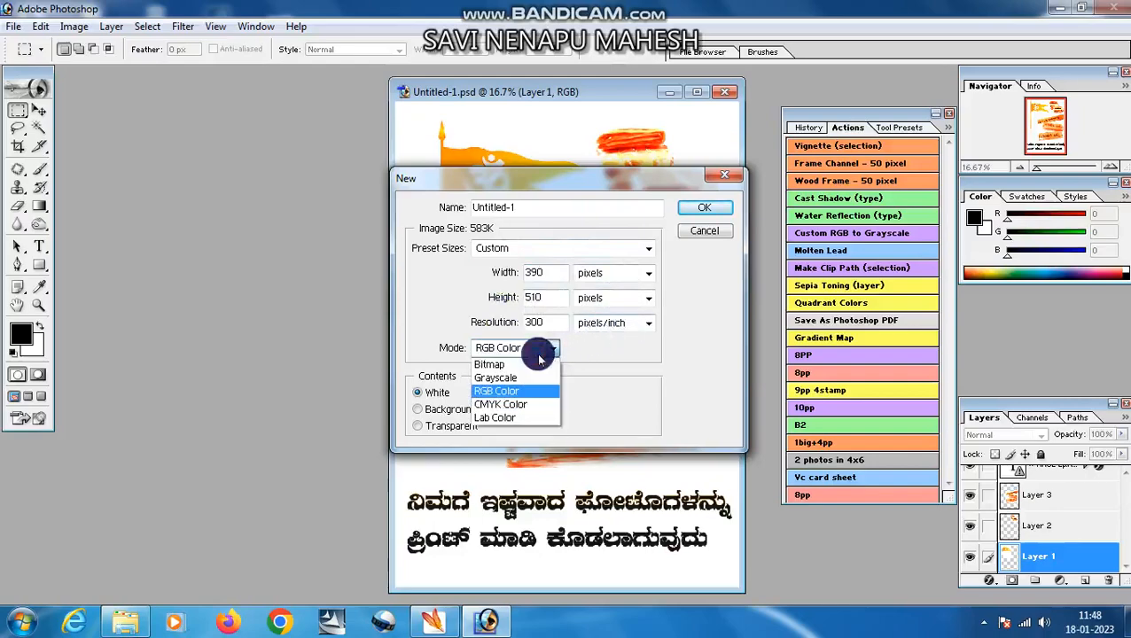
click(495, 364)
click(729, 180)
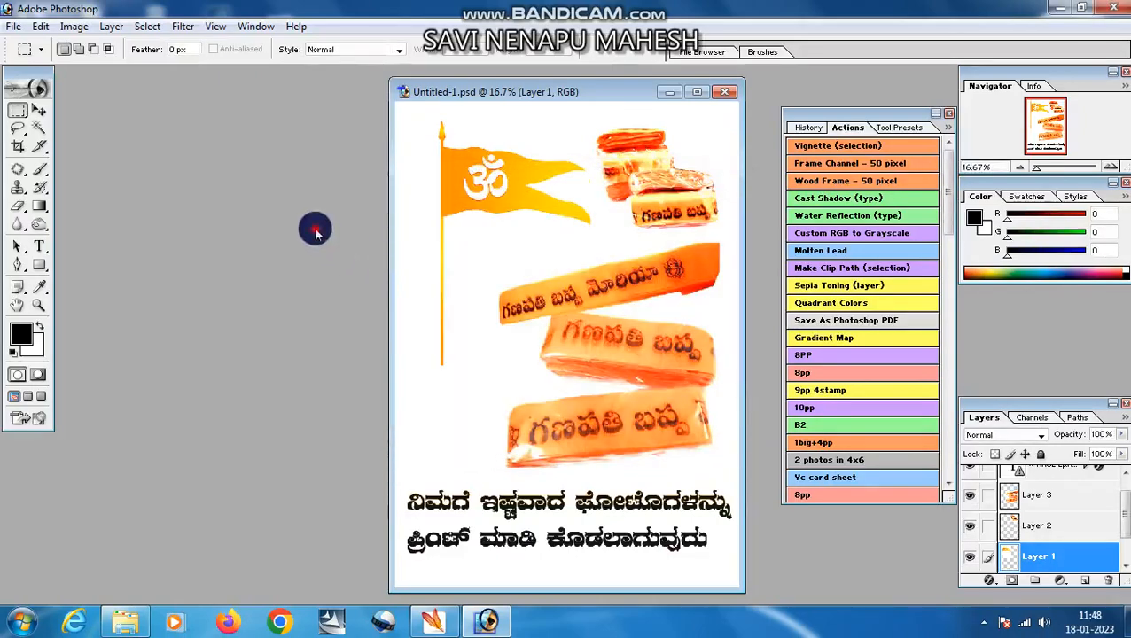
- Create a new 390 x 510 pixel document at 300 pixels/inch in RGB Color with transparent contents
click(14, 25)
click(22, 49)
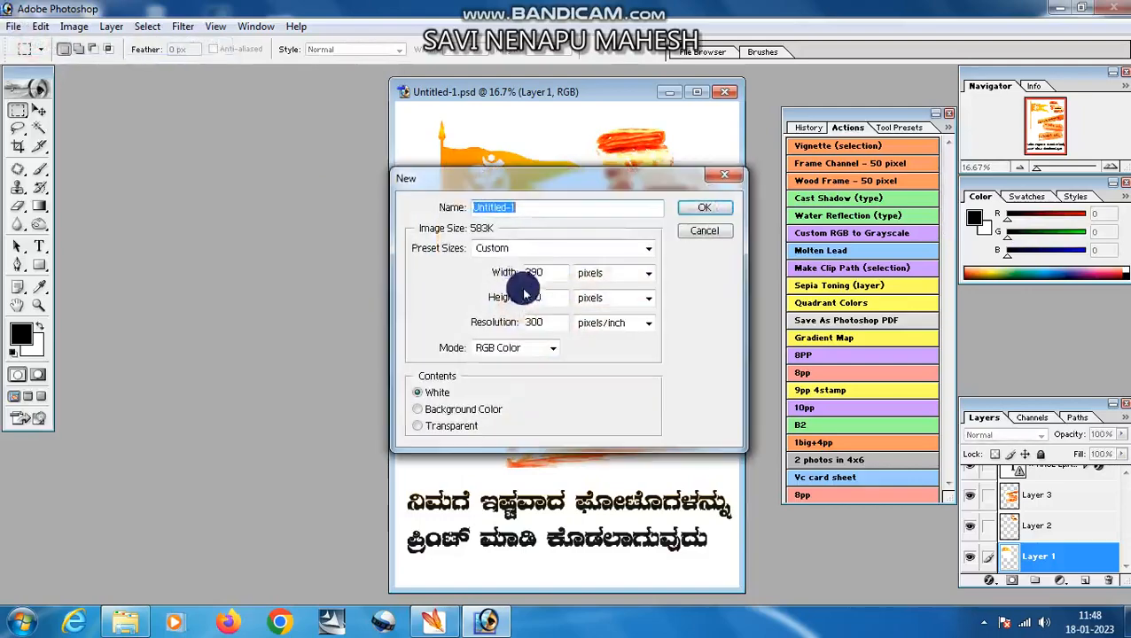
click(543, 351)
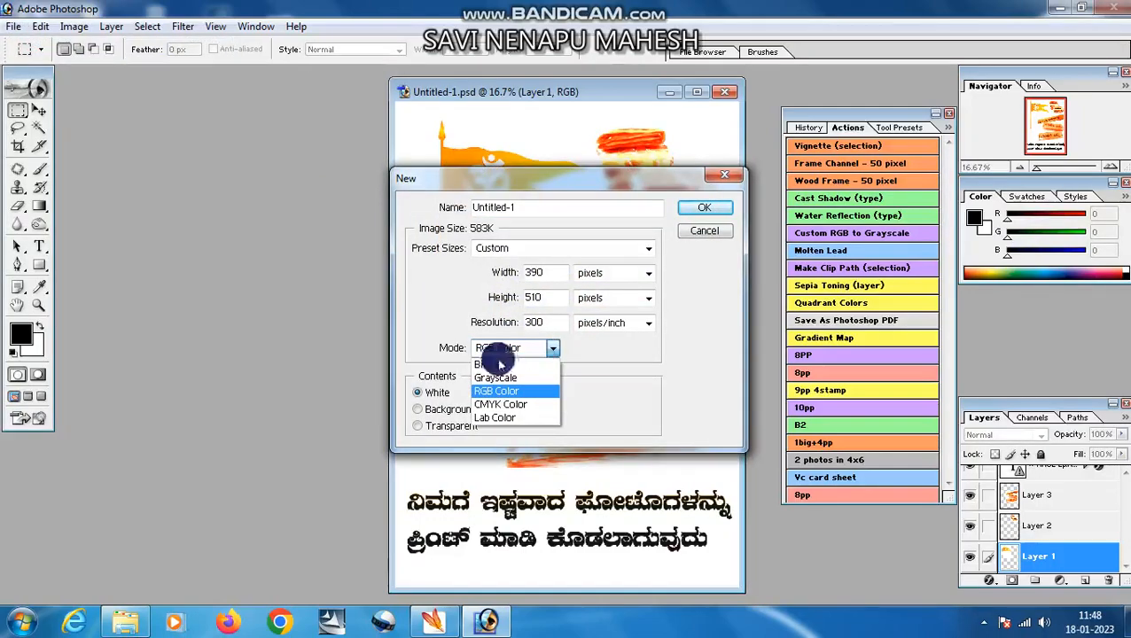
click(507, 353)
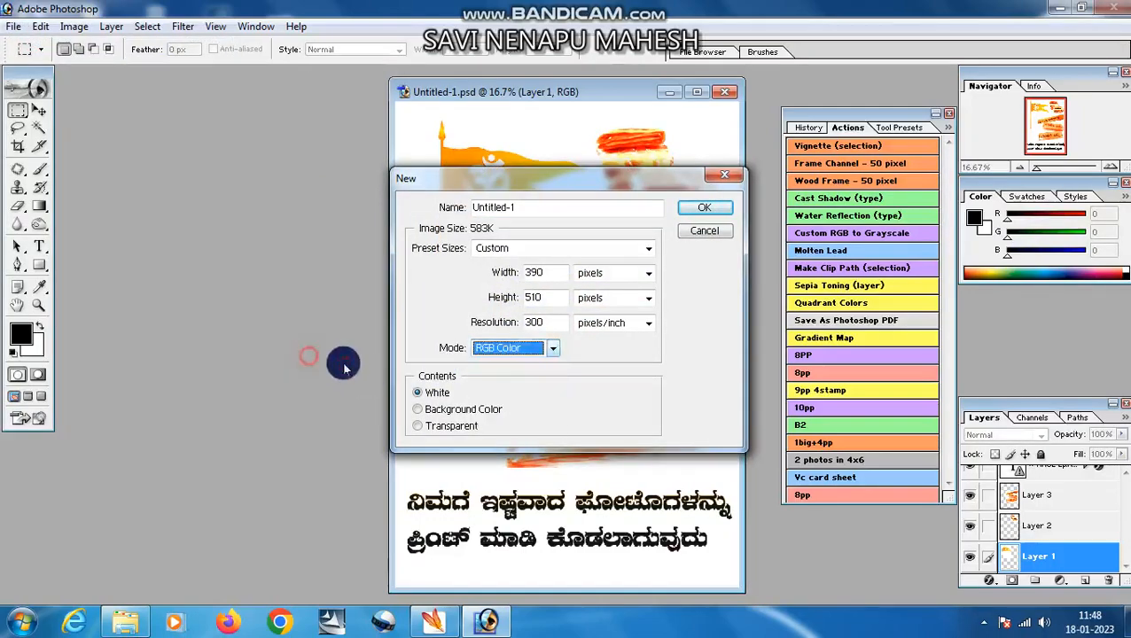
click(425, 429)
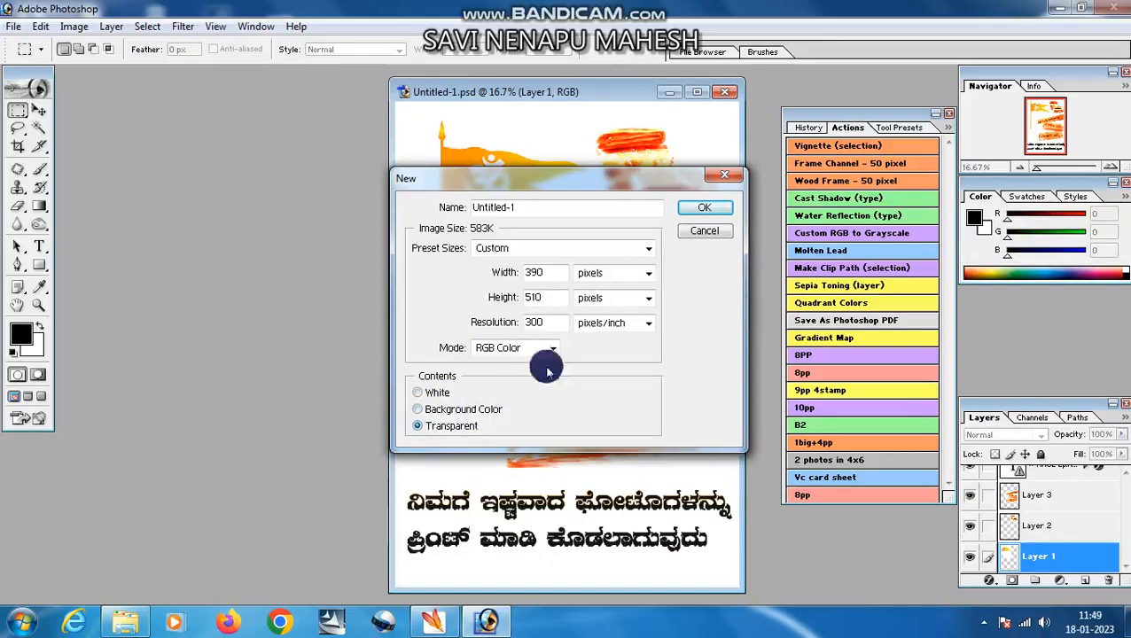
click(703, 208)
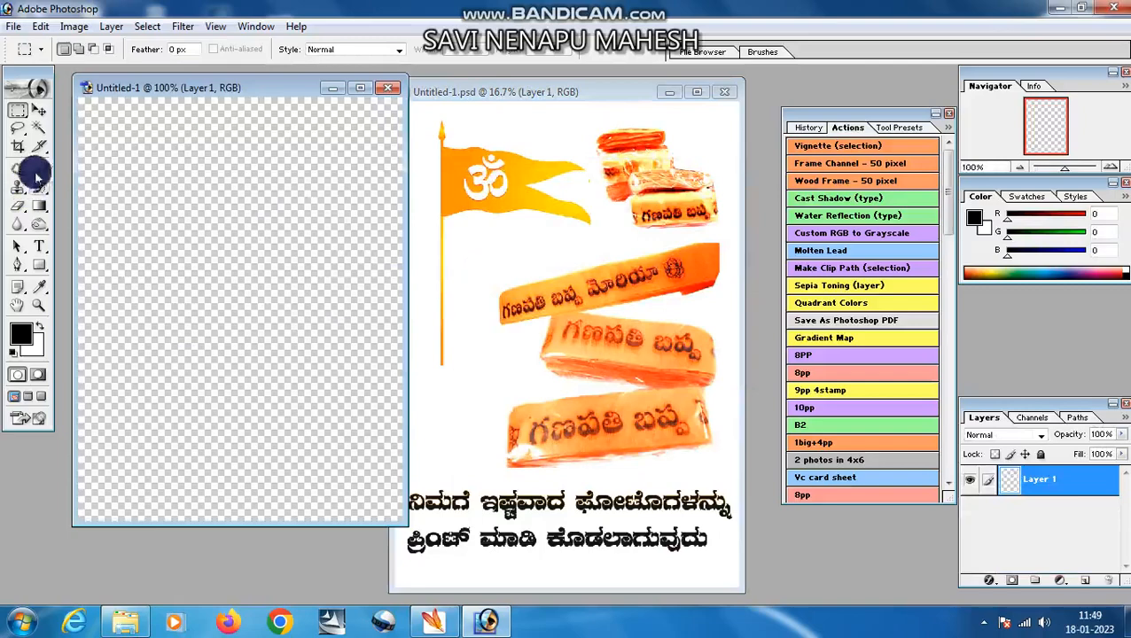
- Copy the Kannada text layer from Untitled-1.psd into the new transparent document with the Move tool
click(39, 109)
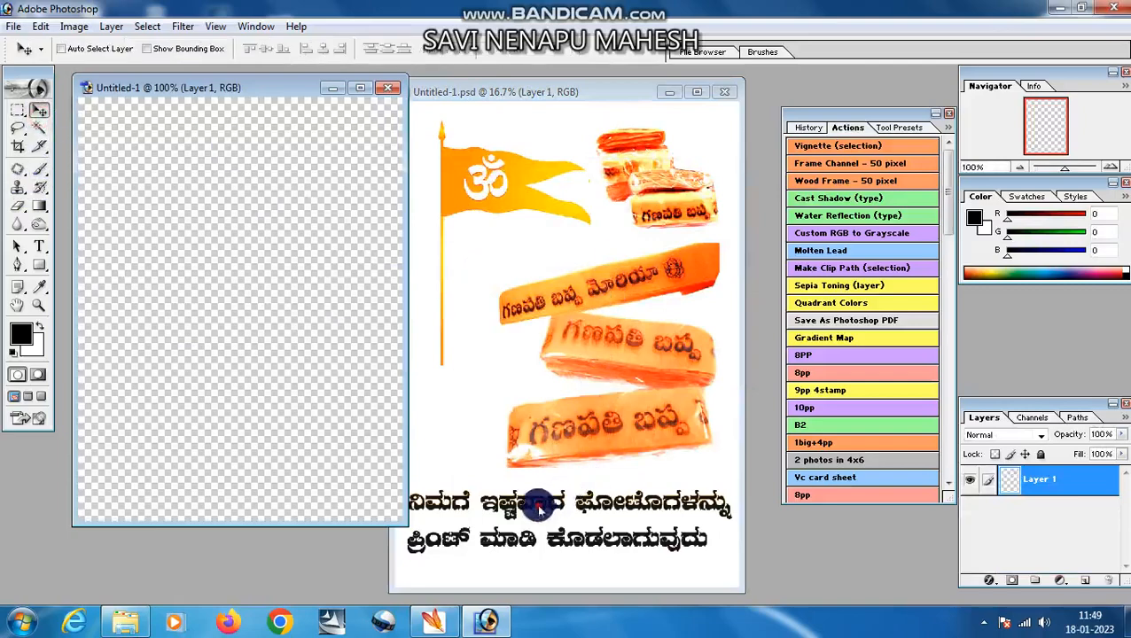
click(501, 512)
right_click(530, 509)
click(568, 514)
drag(532, 509, 270, 295)
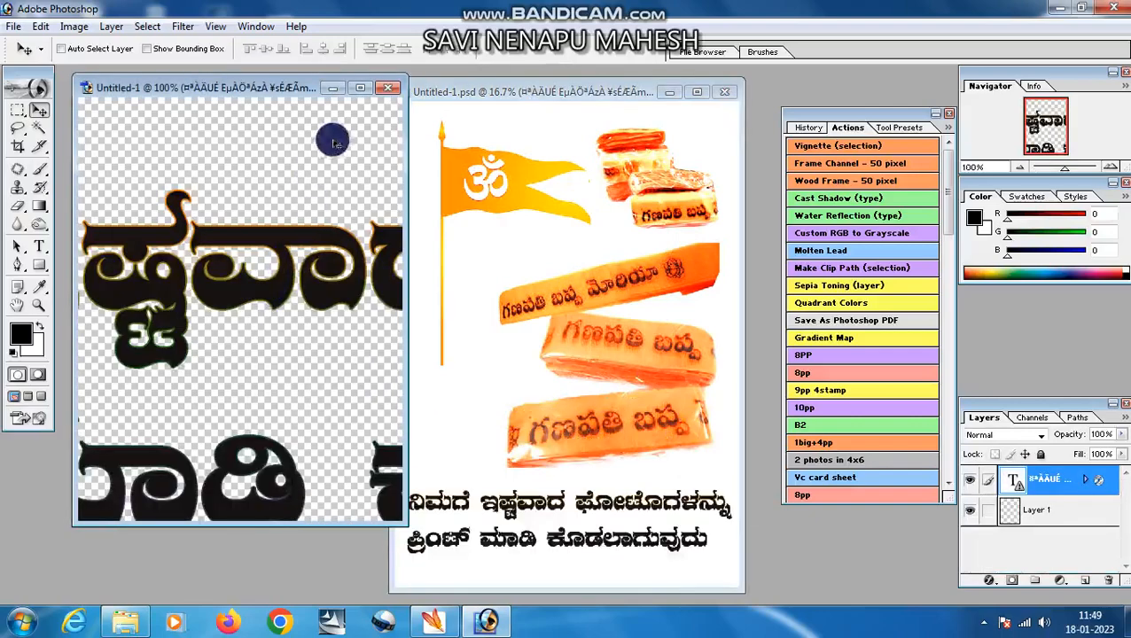
- Scale the Kannada text layer proportionally to about 15.3%, using its existing pixel data, and place it across the canvas's upper half
click(359, 88)
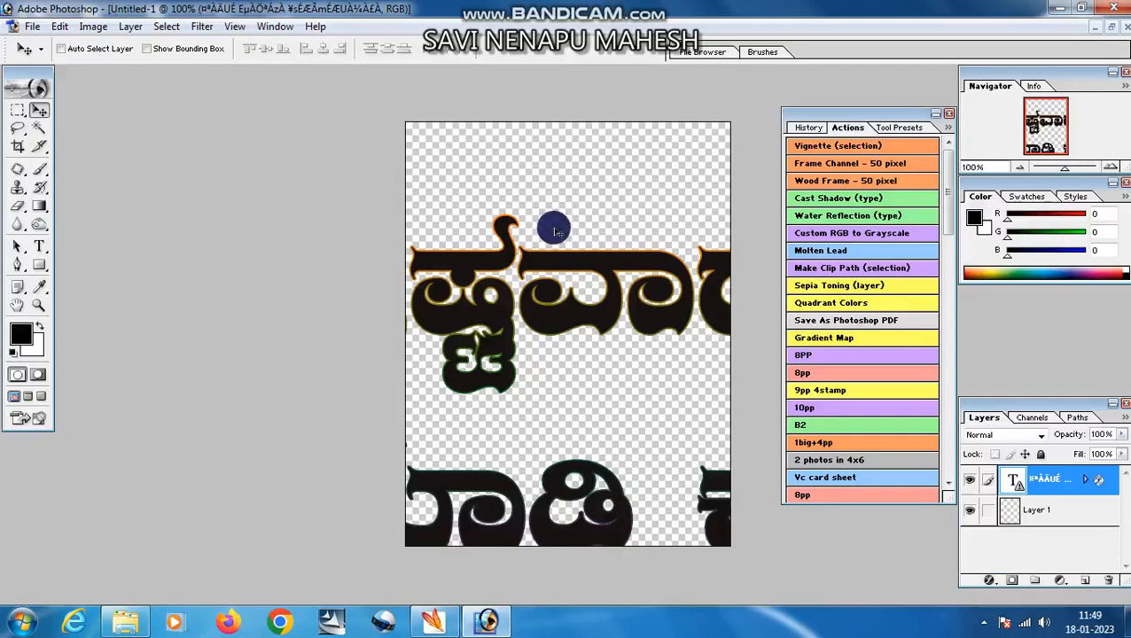
key(ctrl+t)
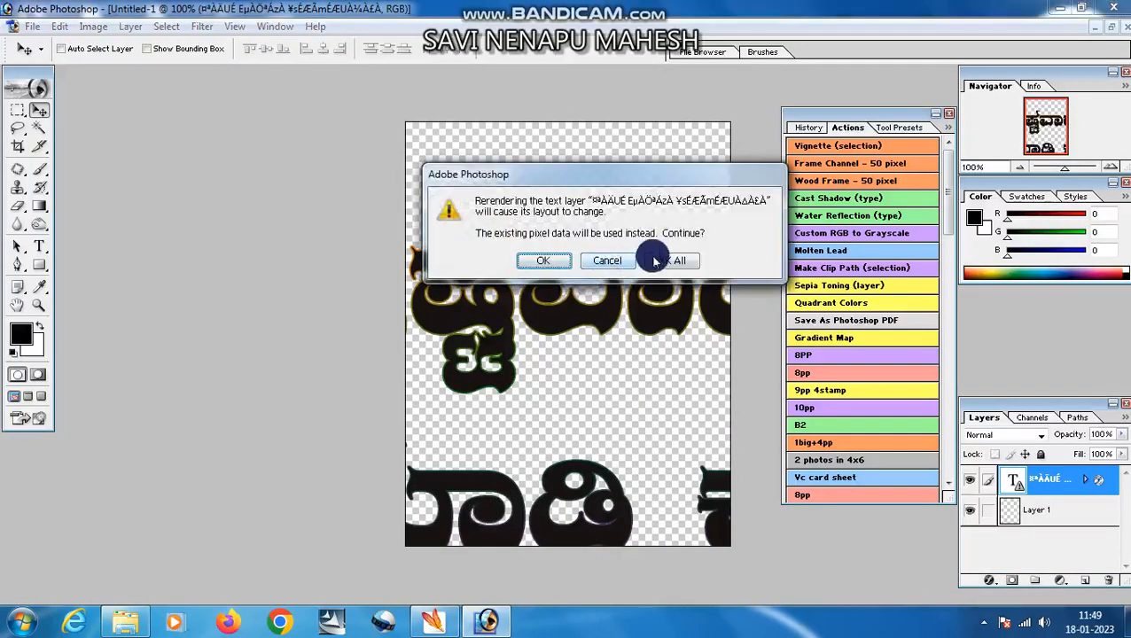
key(Return)
drag(196, 372, 441, 277)
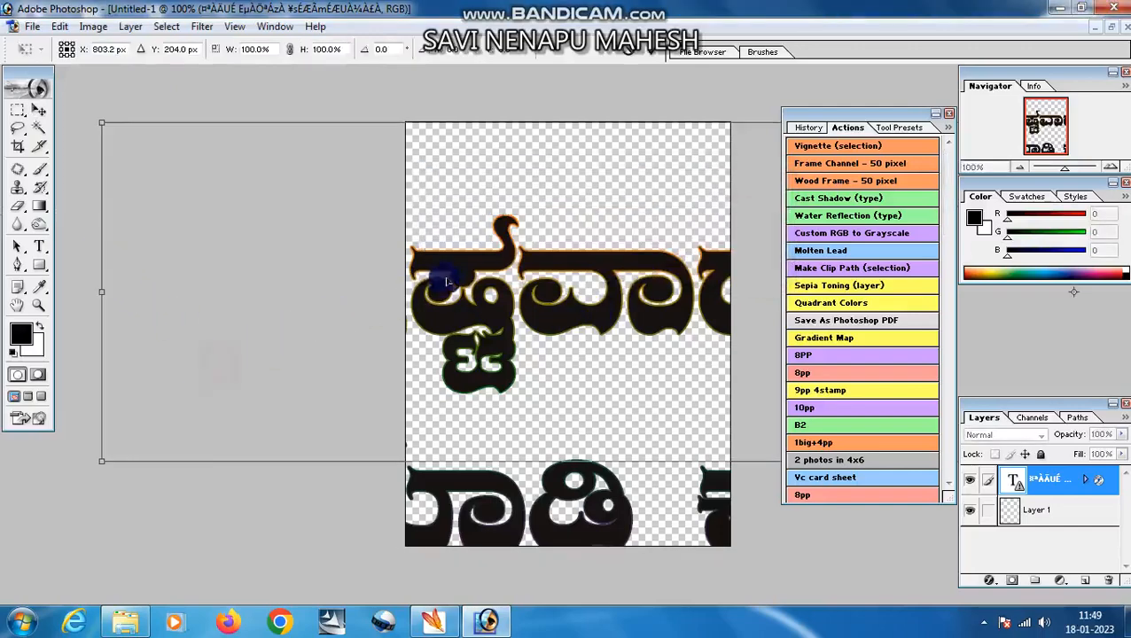
drag(104, 461, 454, 321)
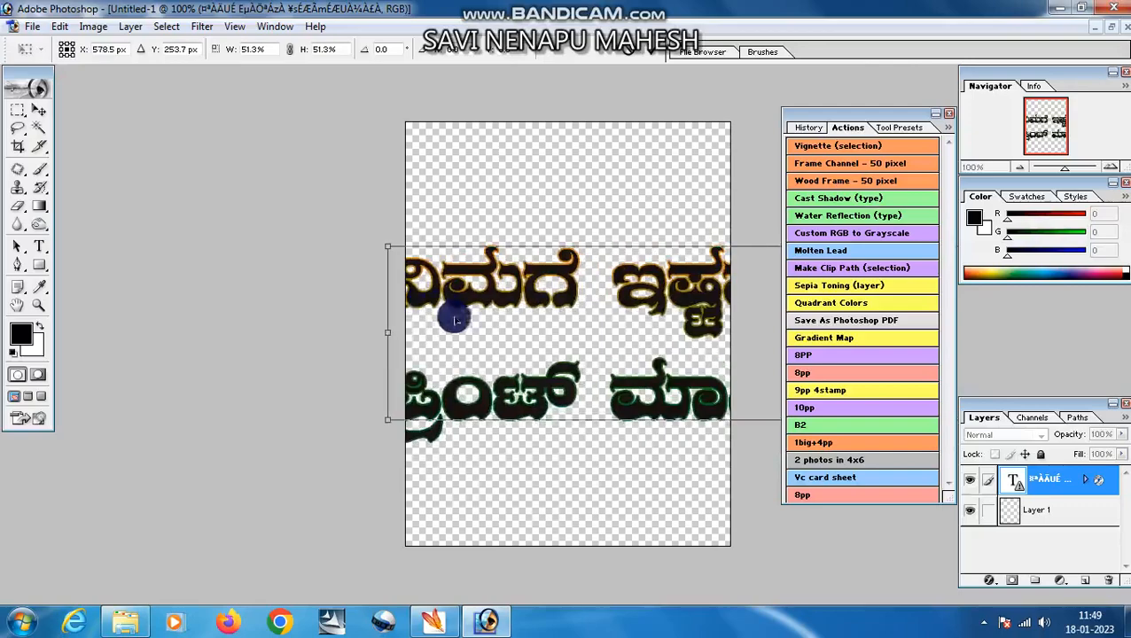
drag(389, 417, 447, 325)
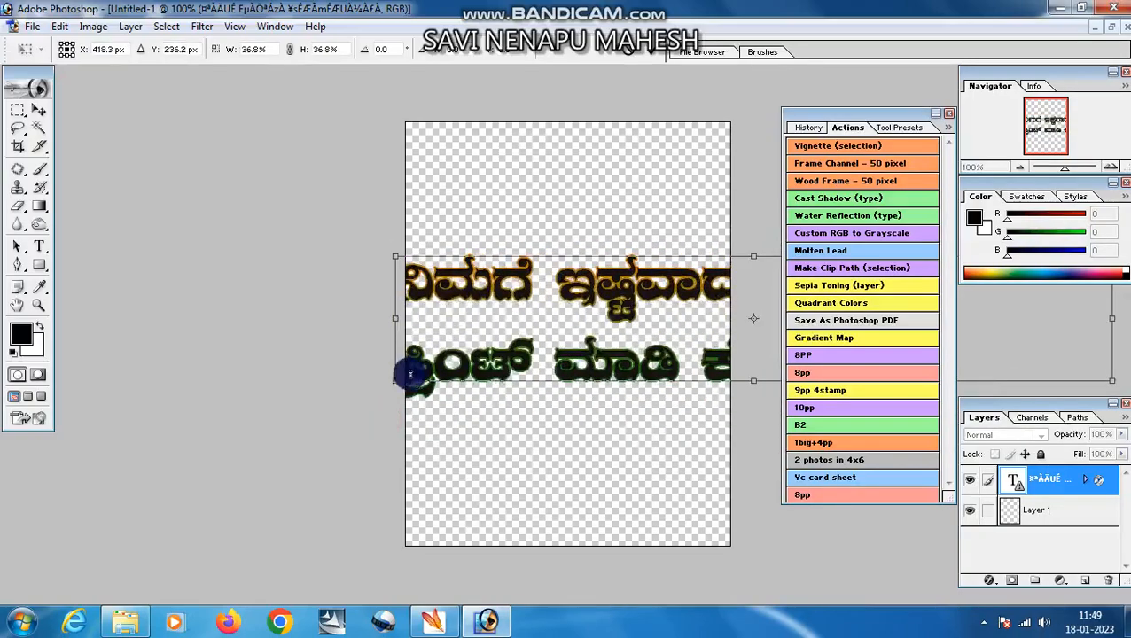
drag(394, 382, 412, 304)
drag(392, 344, 537, 257)
drag(665, 225, 717, 220)
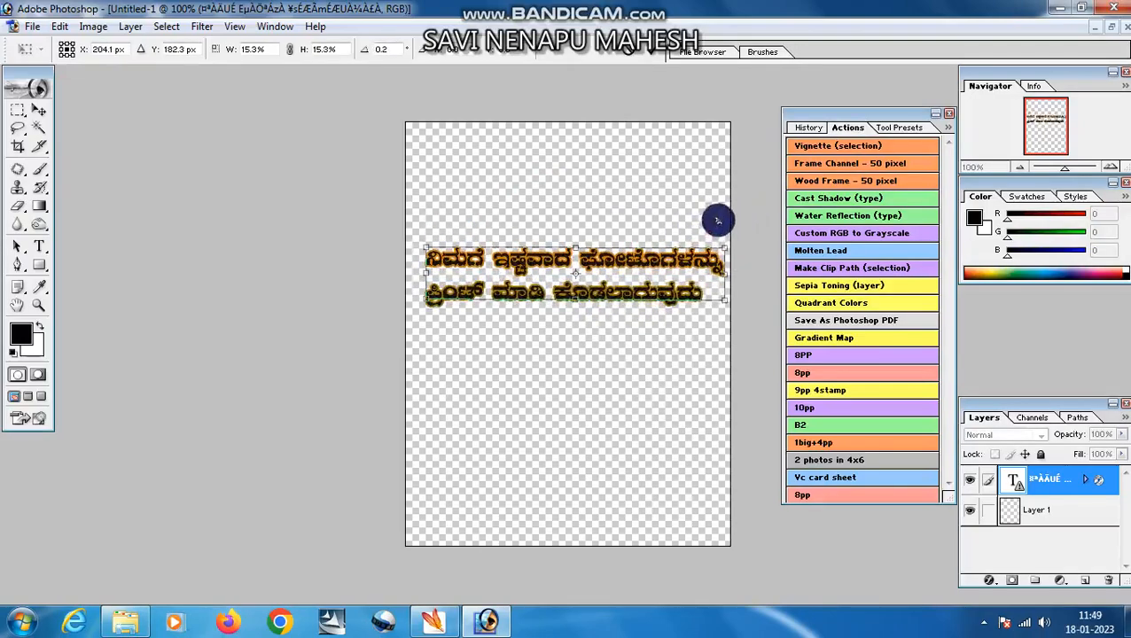
double_click(606, 288)
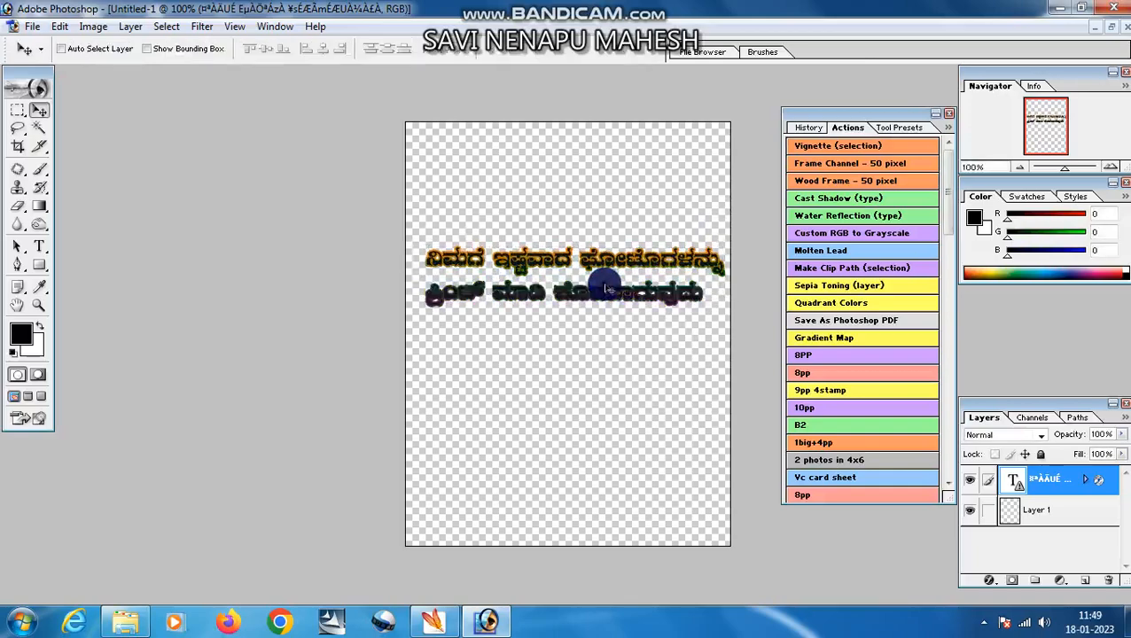
- Remove the Stroke effect from the Kannada text layer's style
click(130, 26)
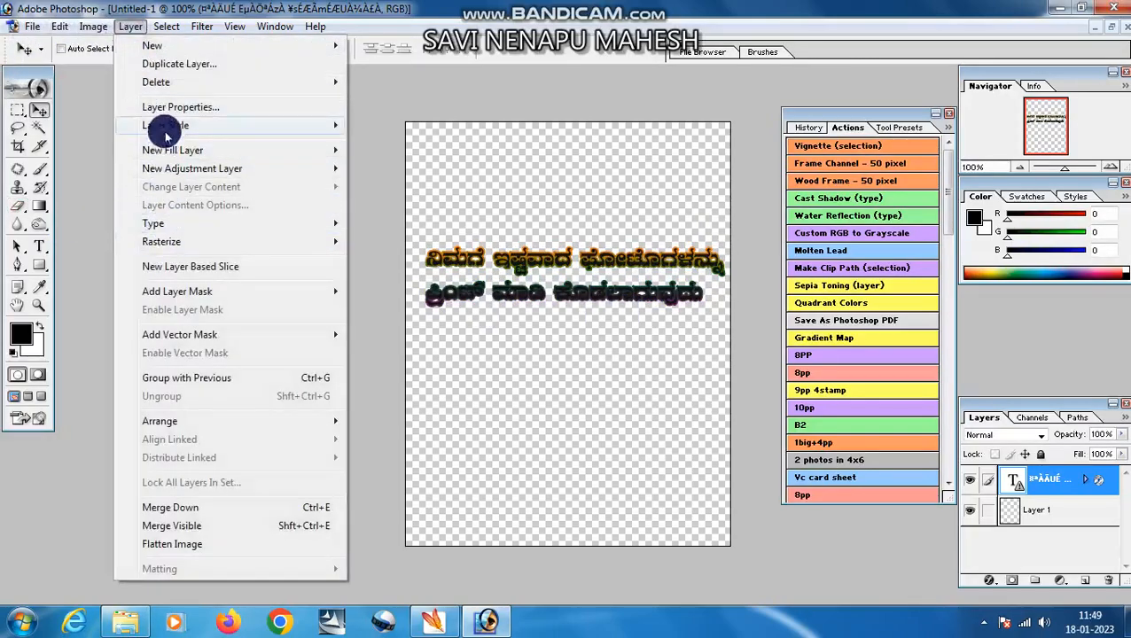
mouse_move(166, 130)
click(379, 129)
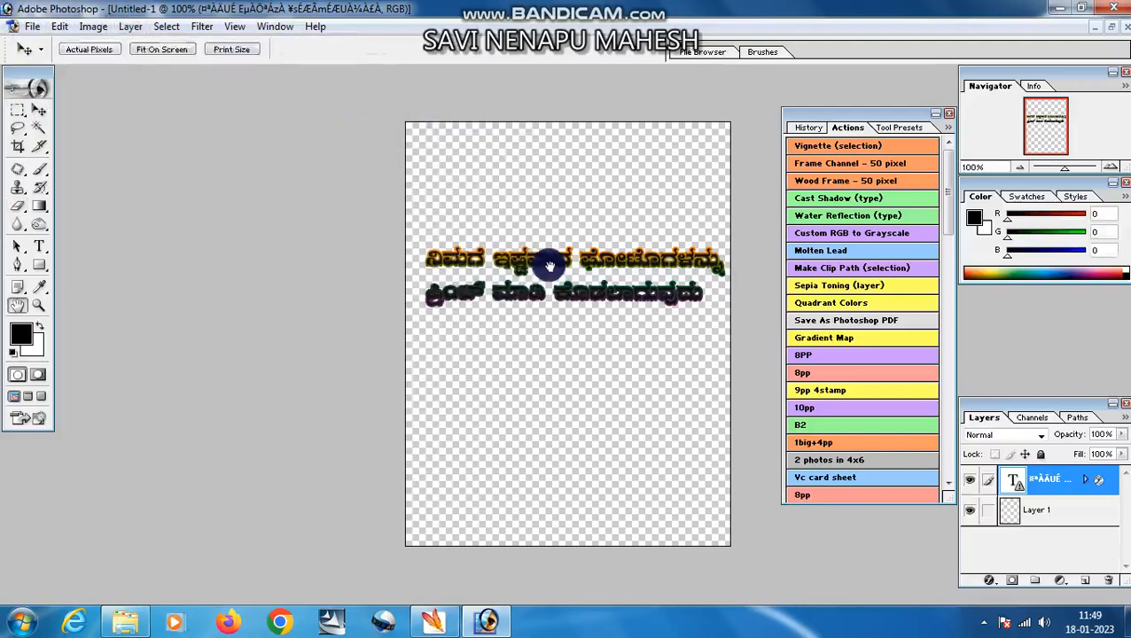
click(663, 277)
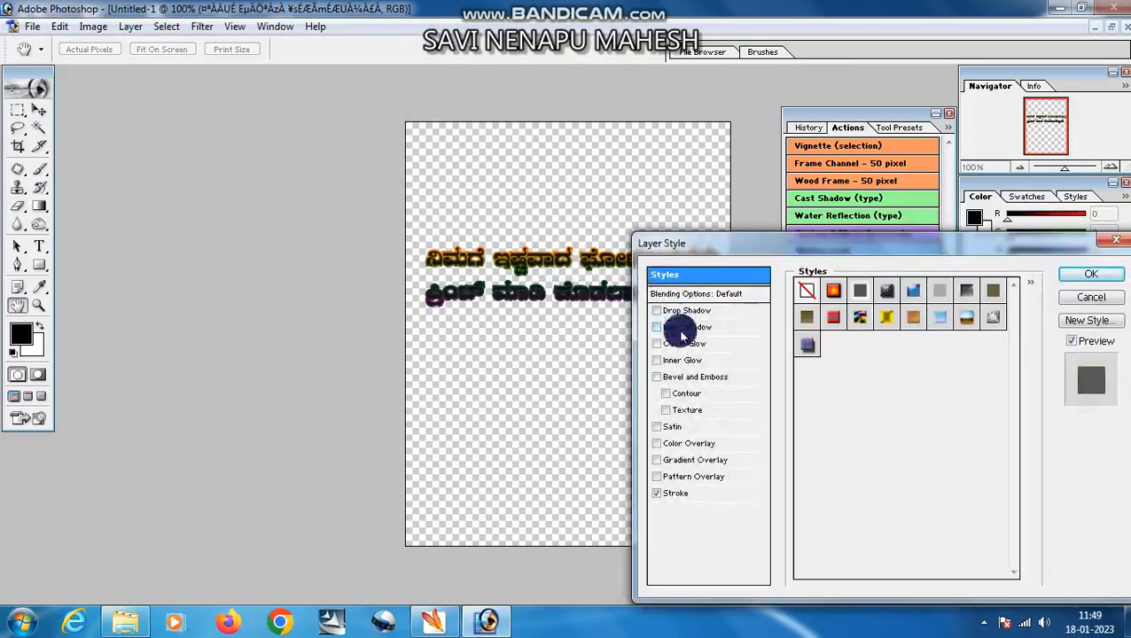
click(655, 493)
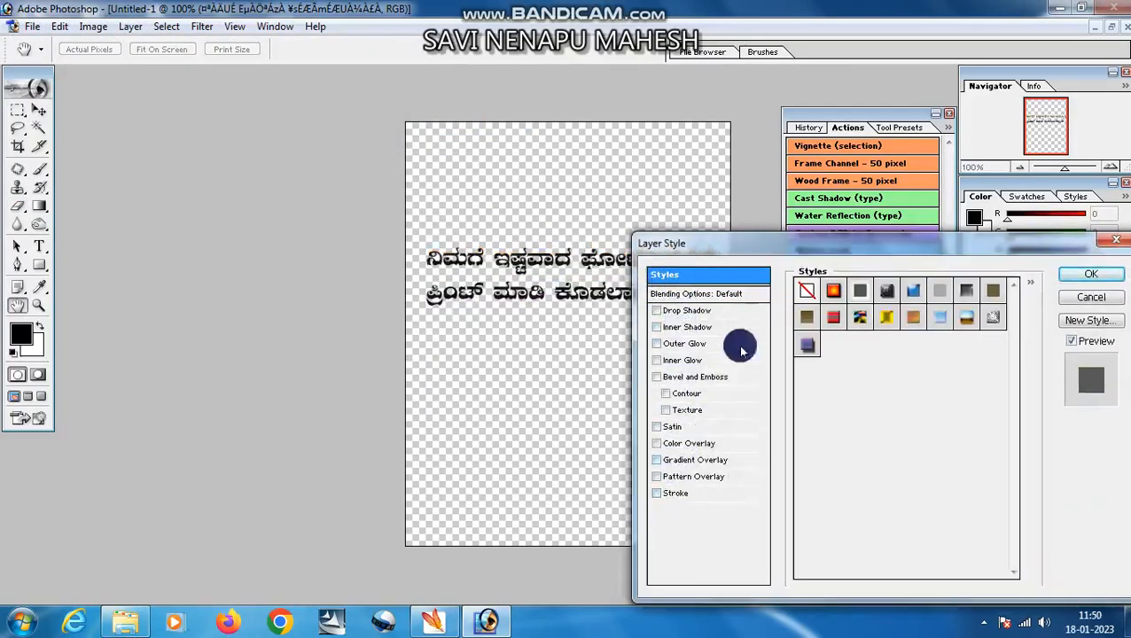
click(1084, 275)
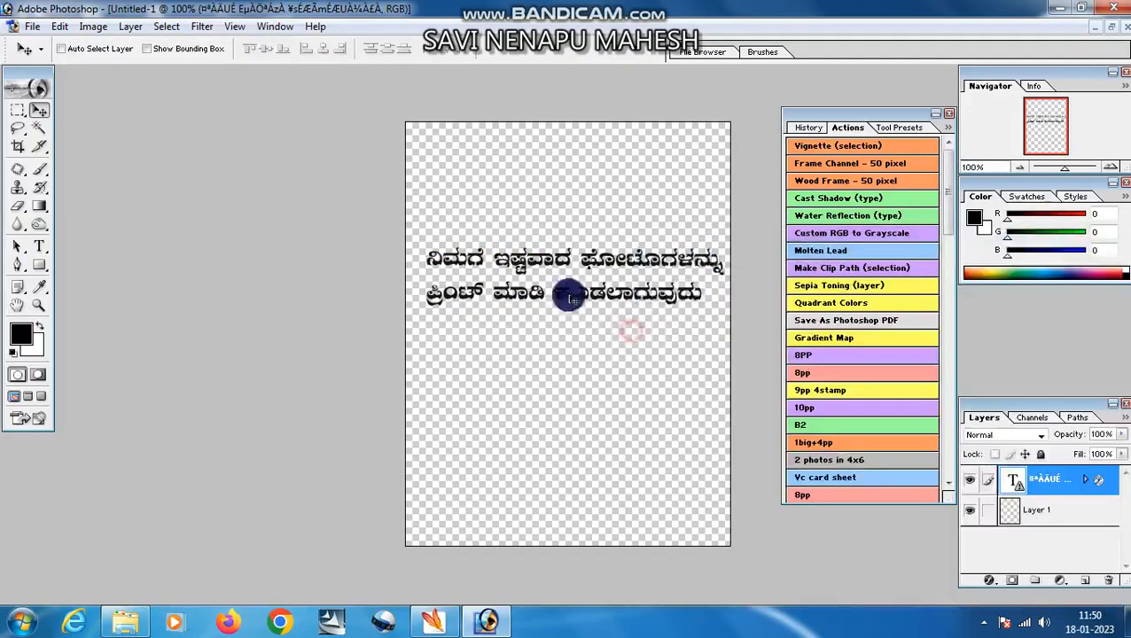
- Inspect the Kannada text's edges up close at 400%, and view the whole canvas at 66.7%
click(39, 305)
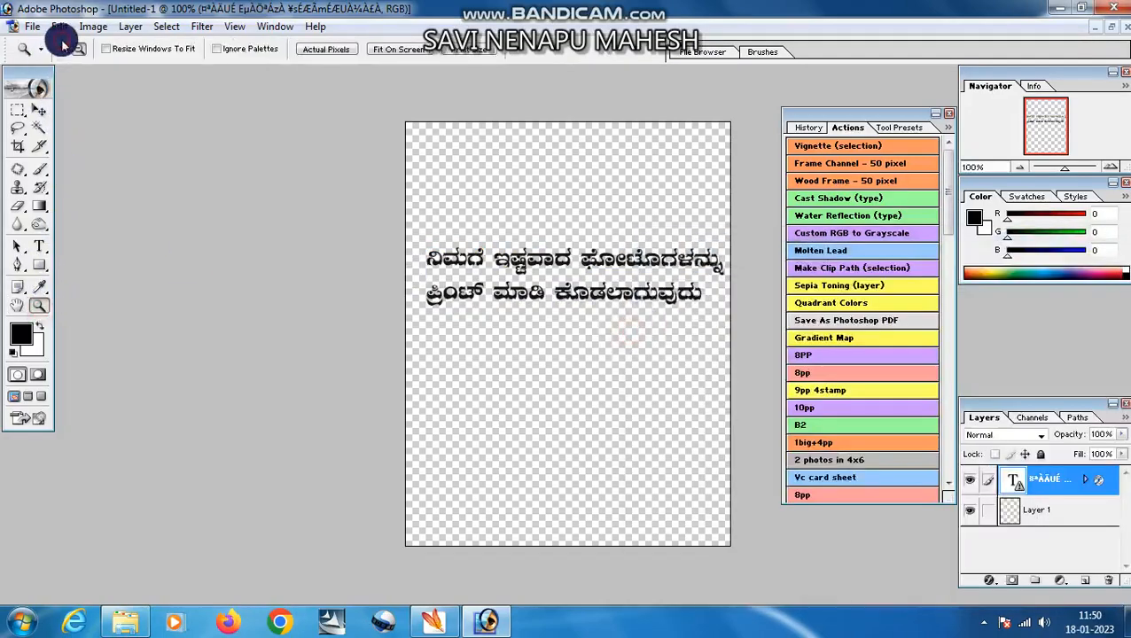
click(477, 258)
click(505, 268)
click(504, 268)
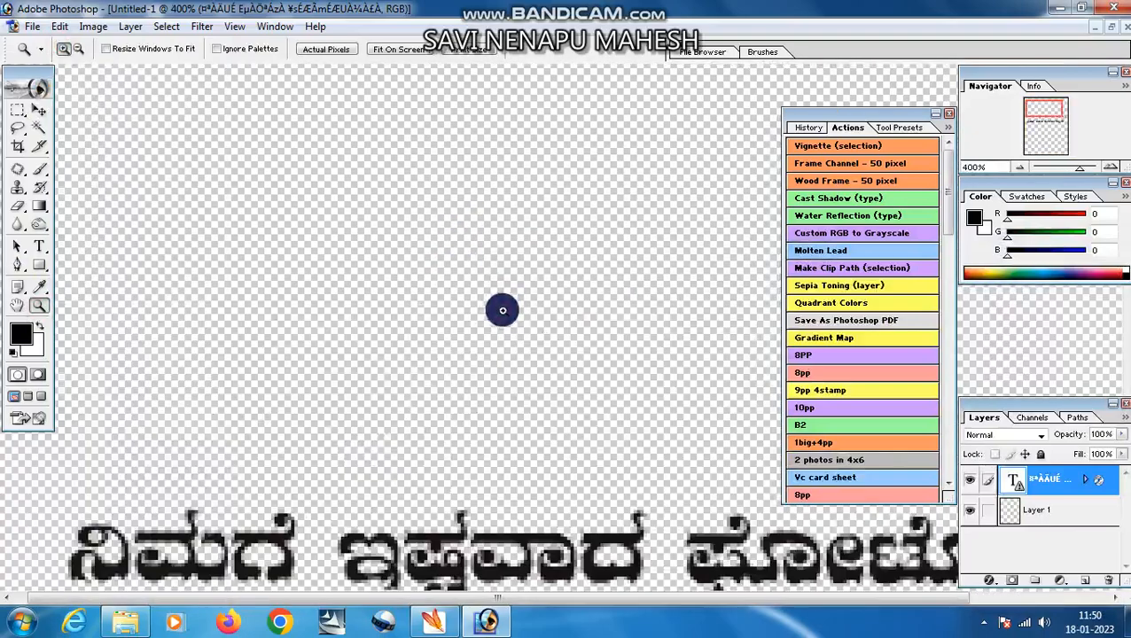
click(79, 49)
click(404, 309)
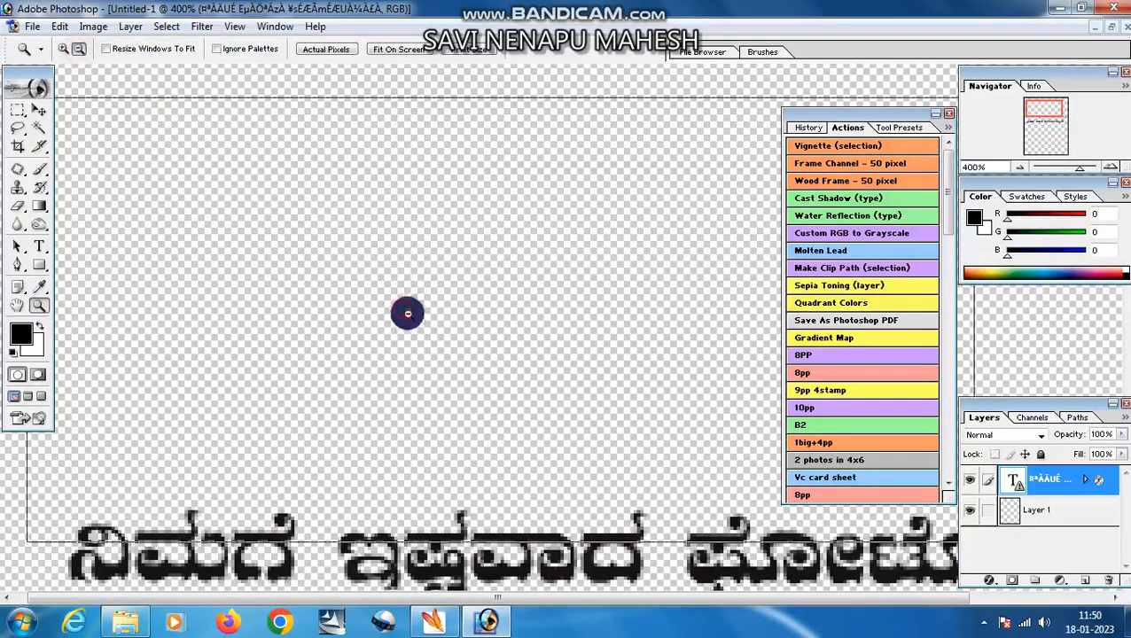
click(457, 378)
click(461, 381)
click(461, 381)
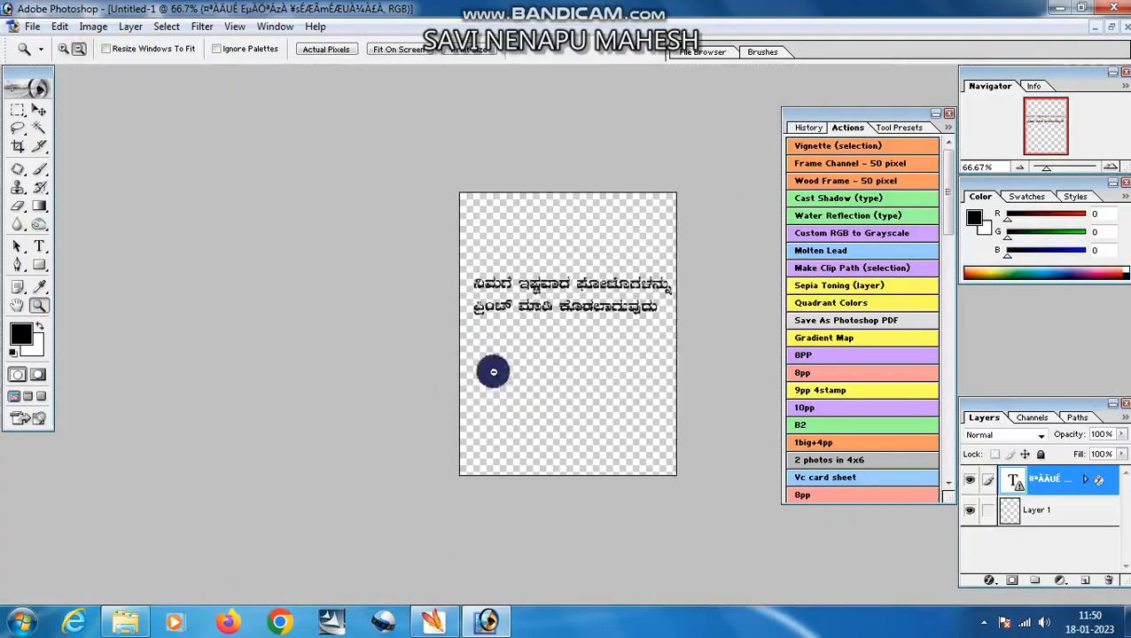
- Start saving the document under a new file and create a folder named PNG on the desktop as its destination
click(36, 28)
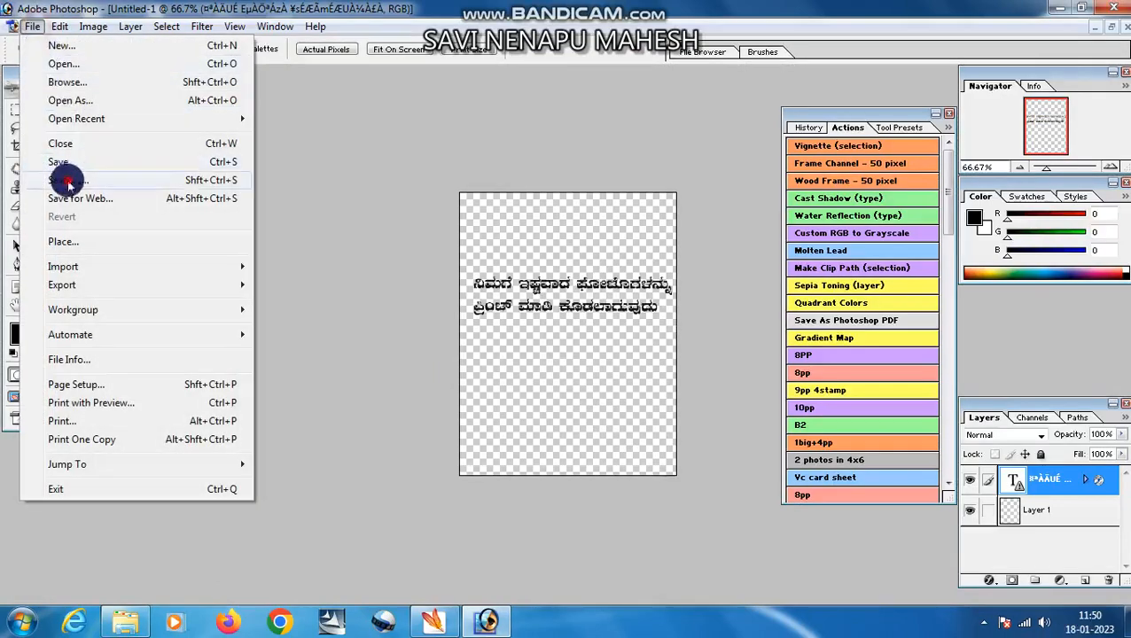
click(68, 181)
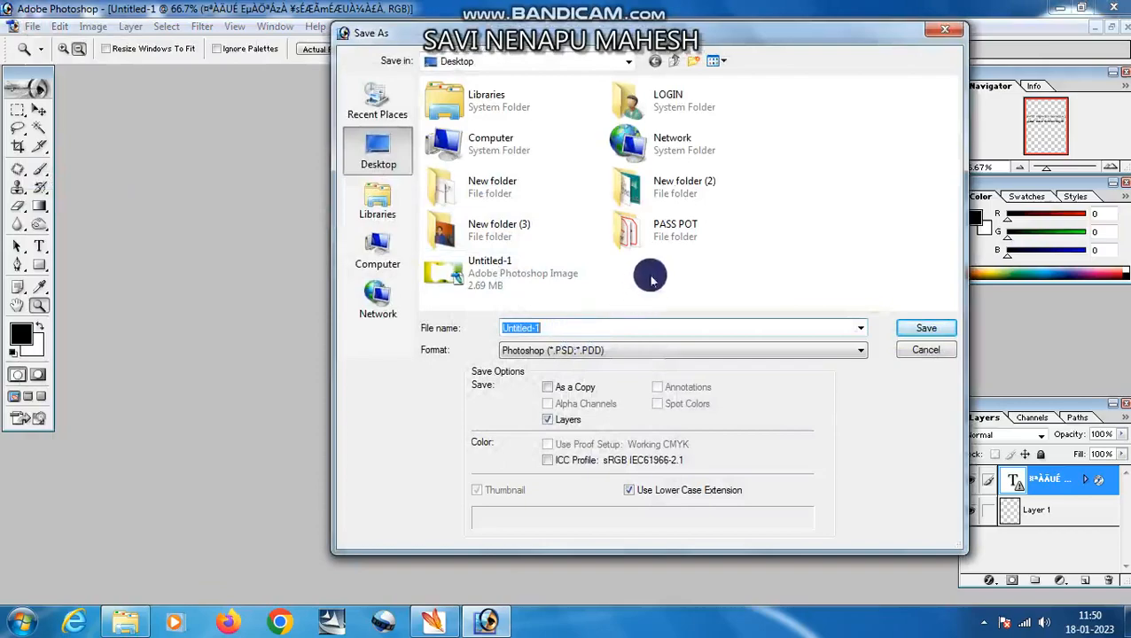
click(812, 282)
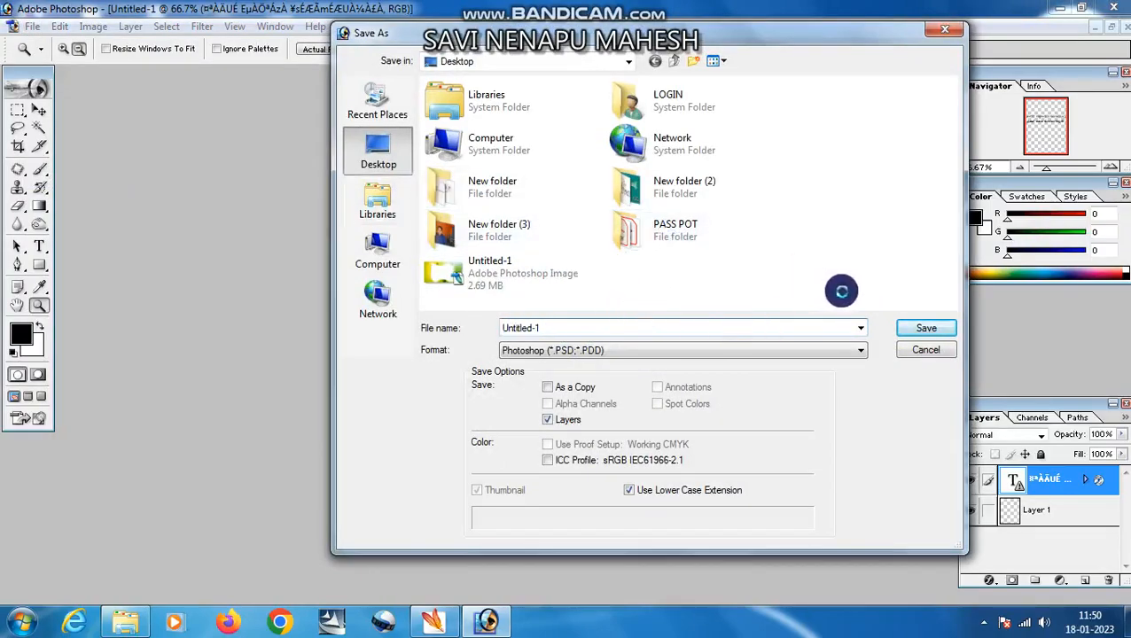
right_click(841, 291)
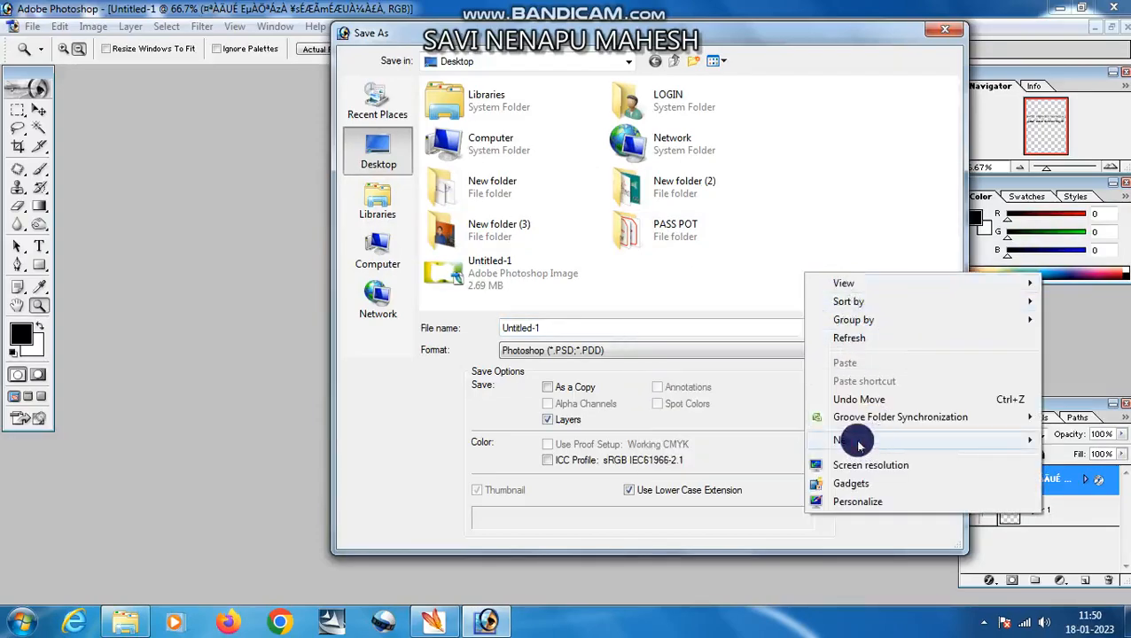
mouse_move(858, 442)
click(610, 86)
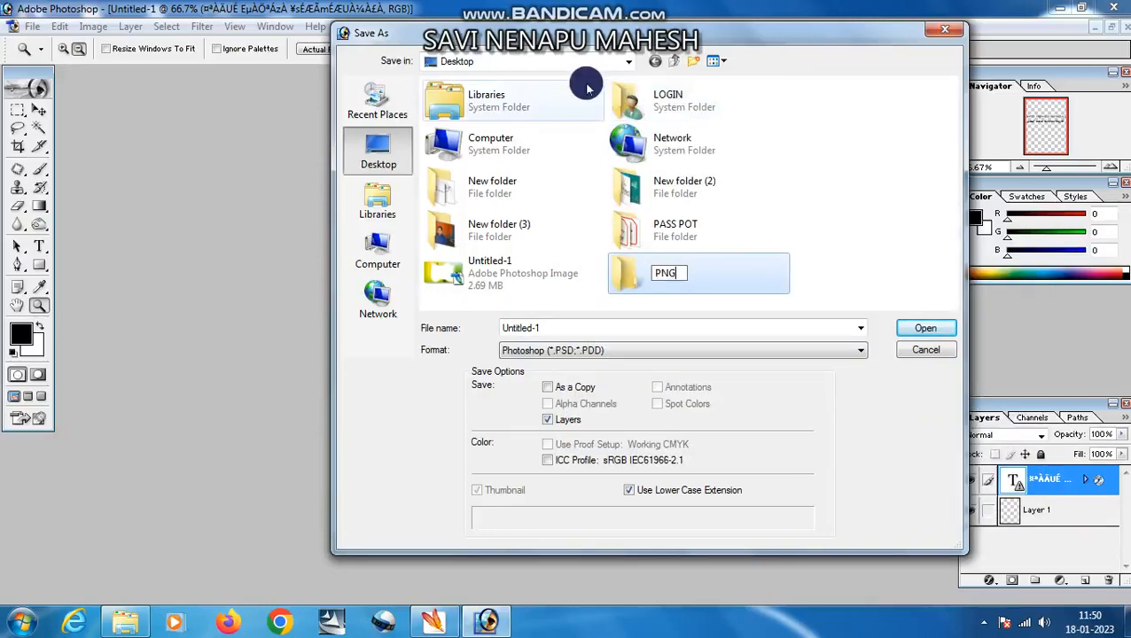
key(Return)
key(Return)
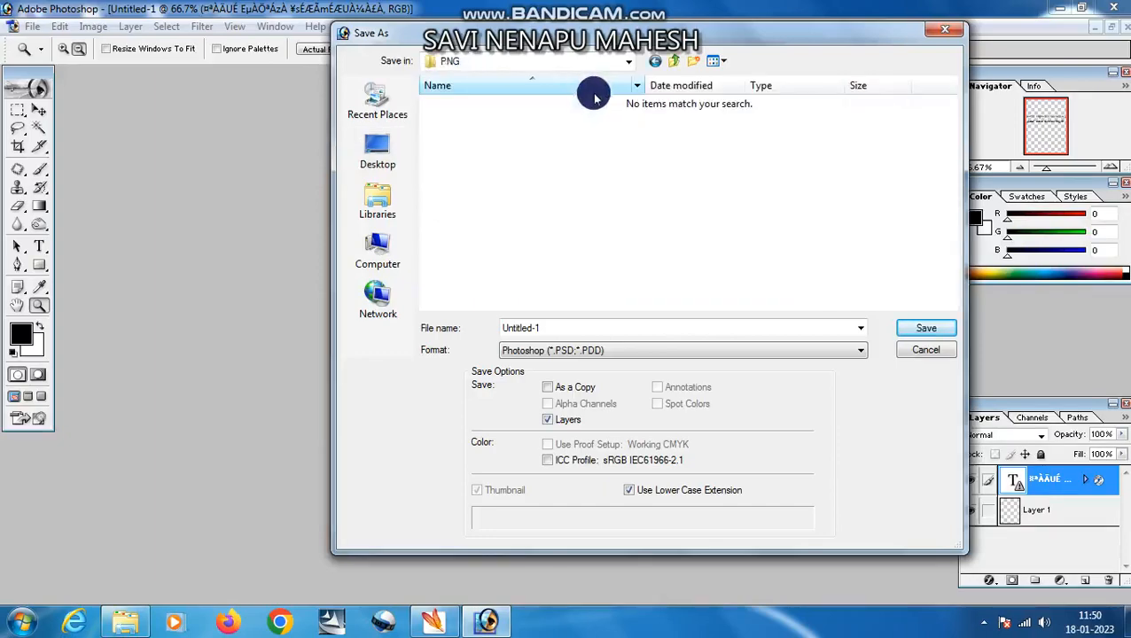
- Save the document in PNG format as Untitled-1 copy.png in the PNG folder, with interlacing set to None
click(593, 350)
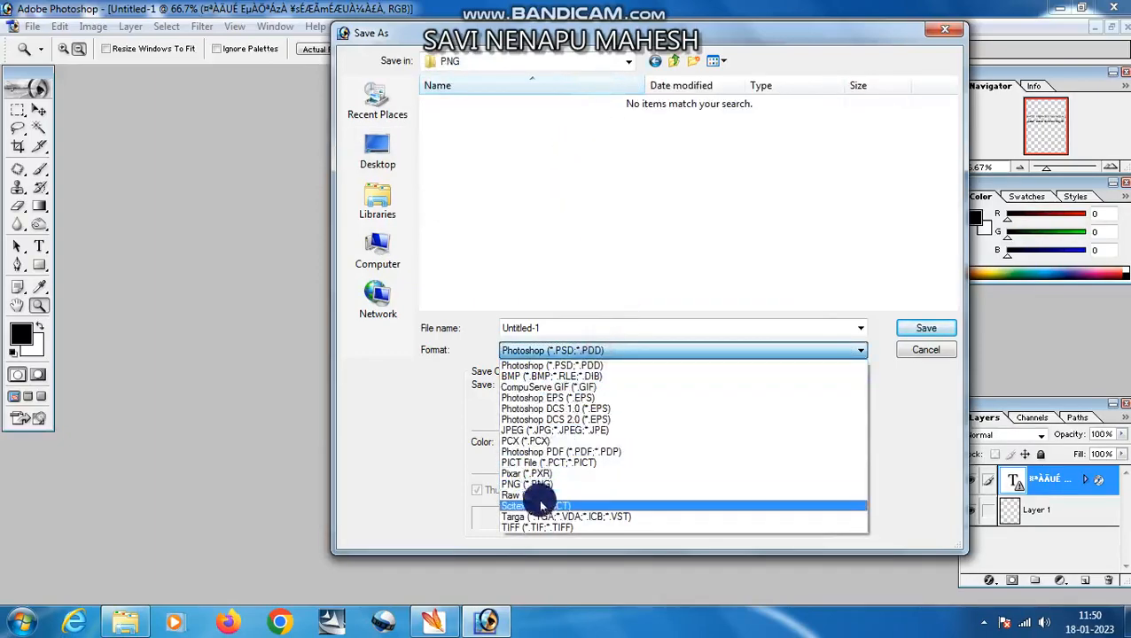
click(573, 366)
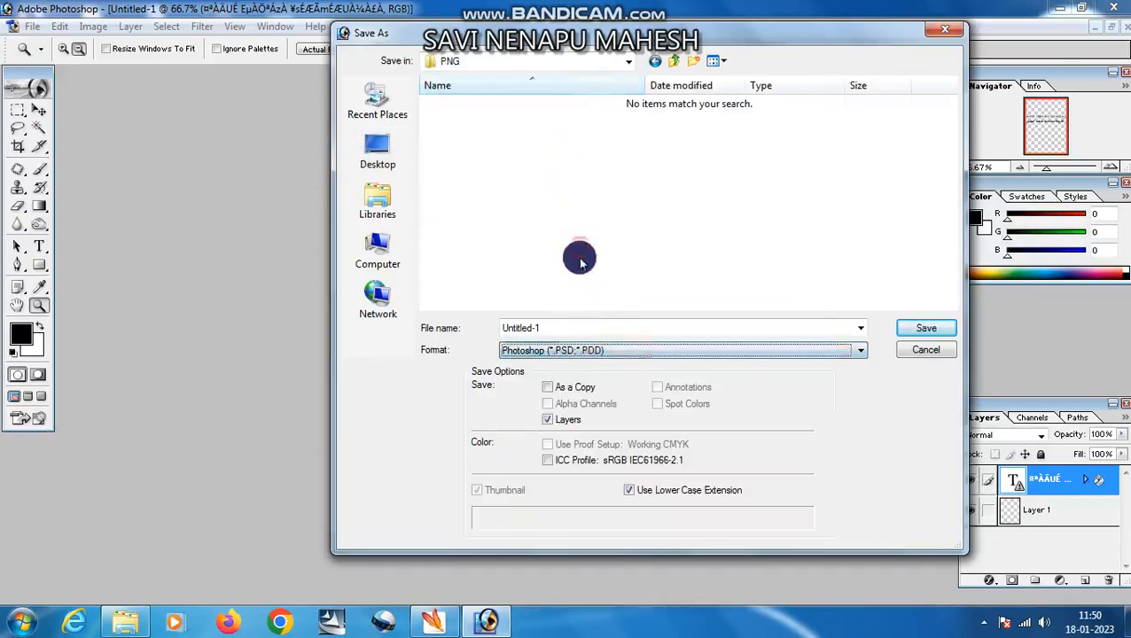
click(820, 351)
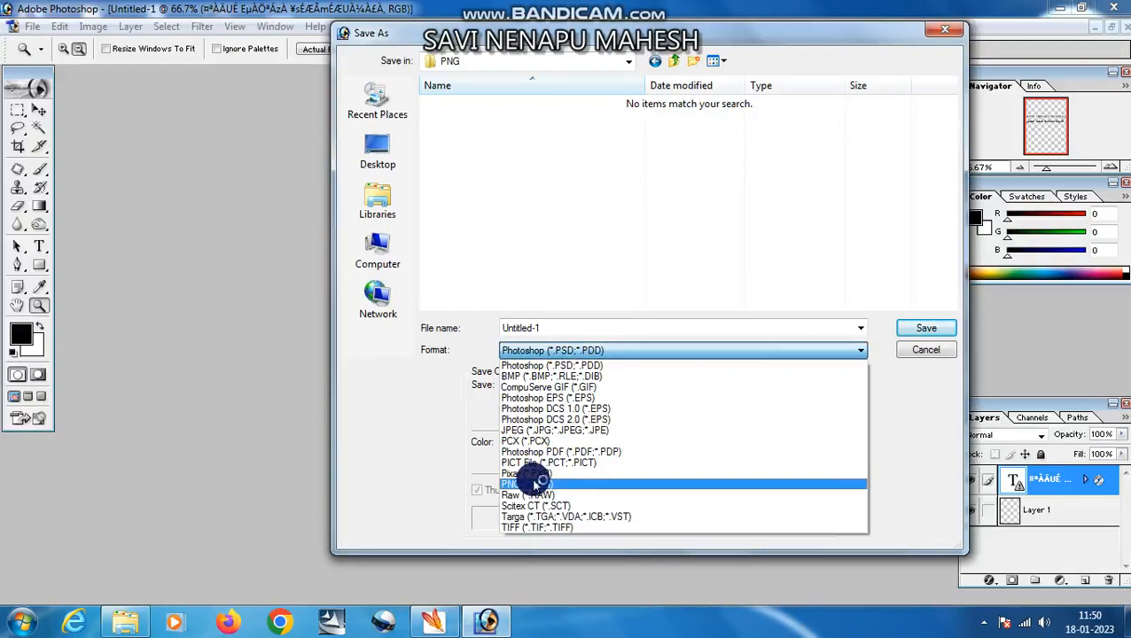
key(super+plus)
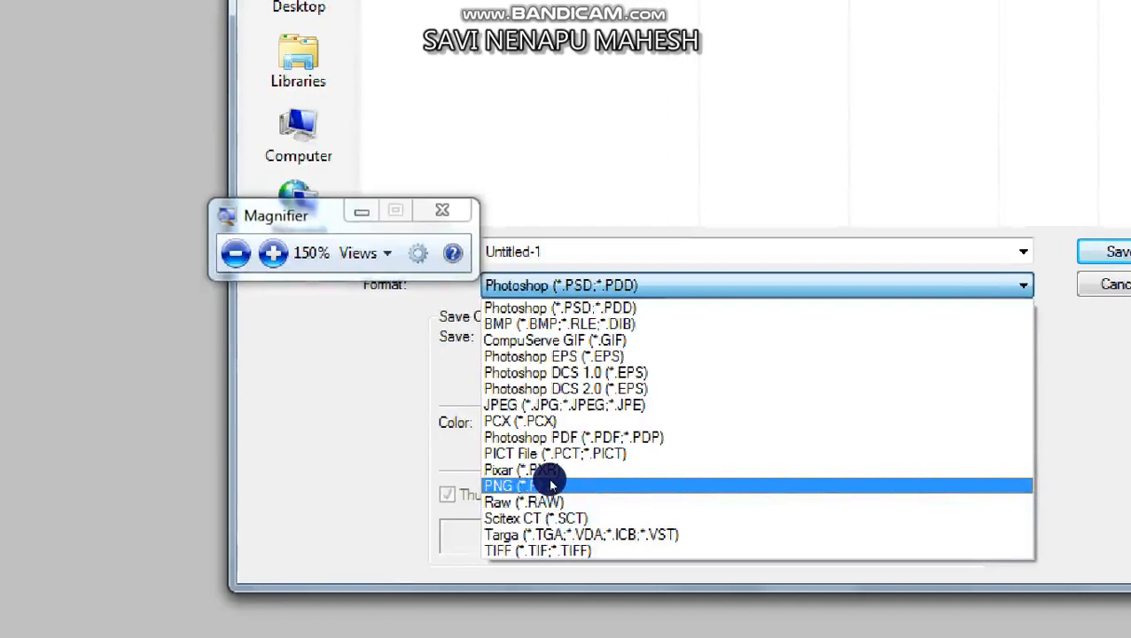
click(550, 486)
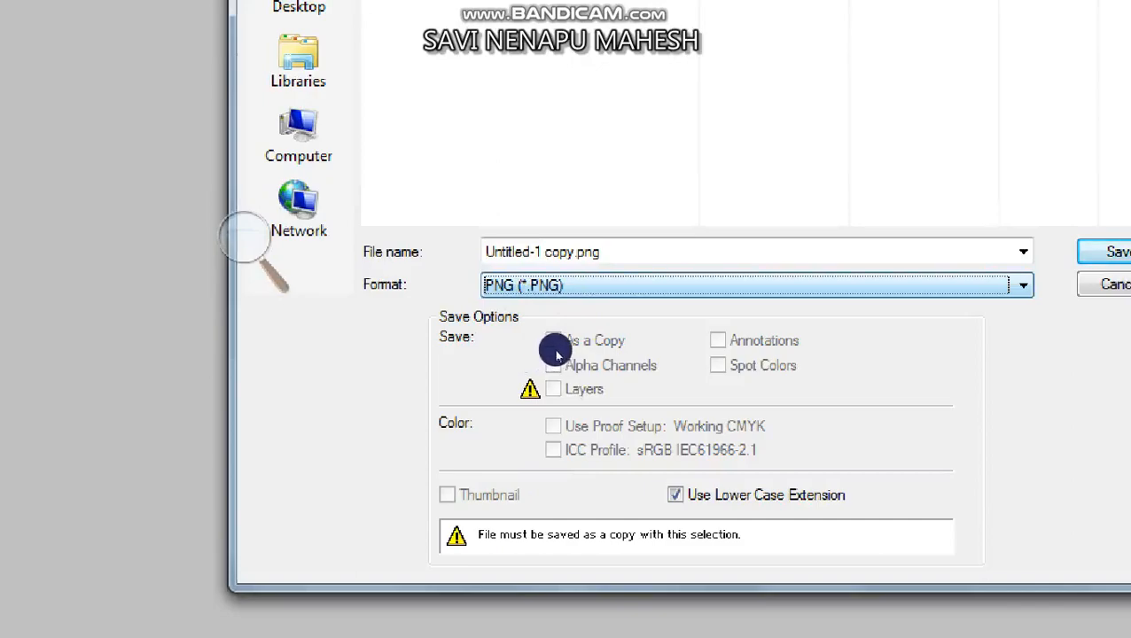
key(super+minus)
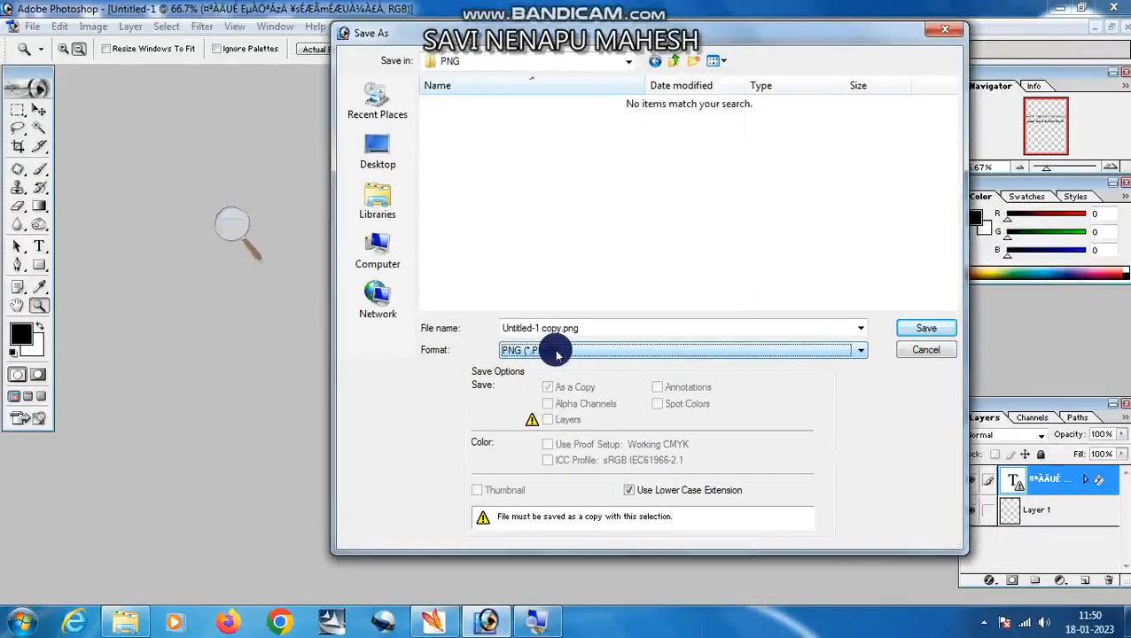
click(929, 329)
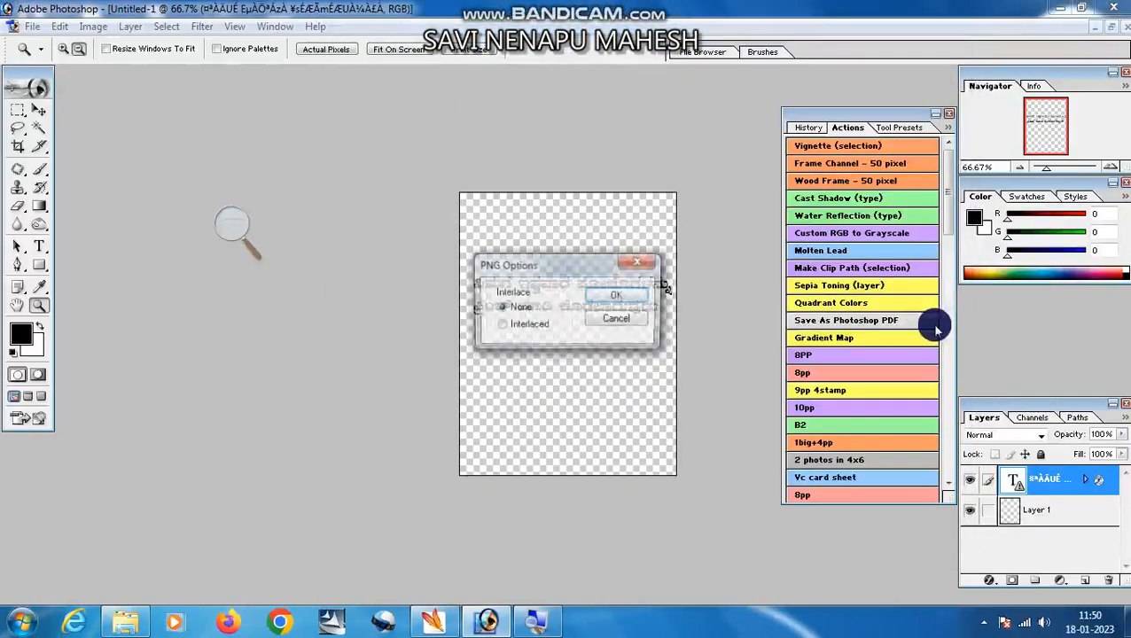
click(592, 300)
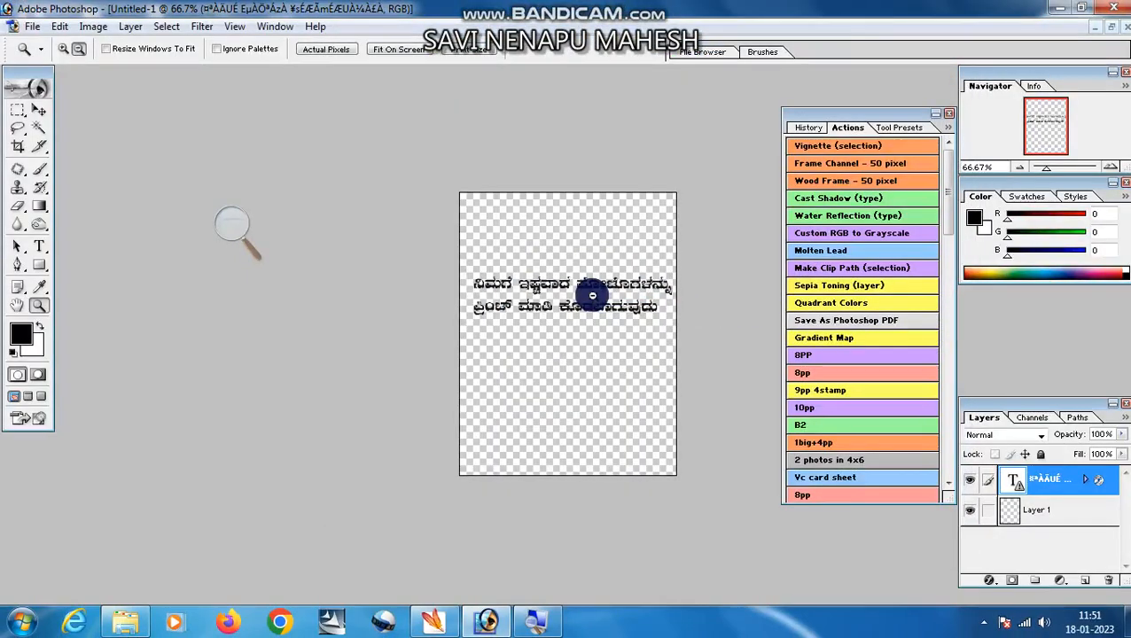
- Copy the orange Om flag layer (Layer 1) from Untitled-1.psd into the transparent document
click(1116, 33)
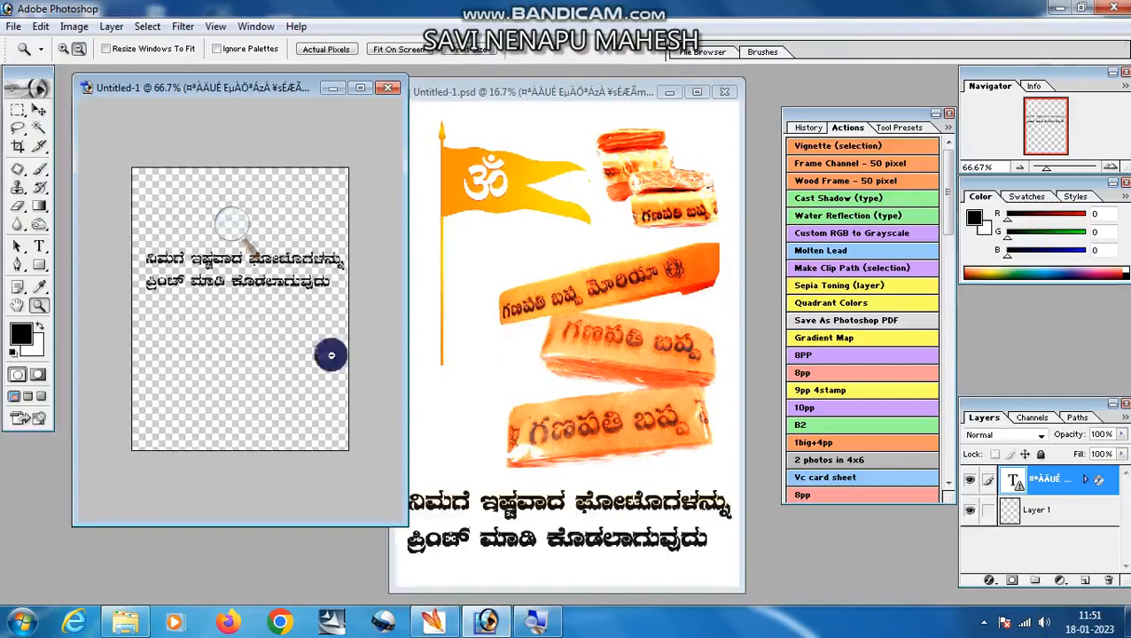
click(36, 113)
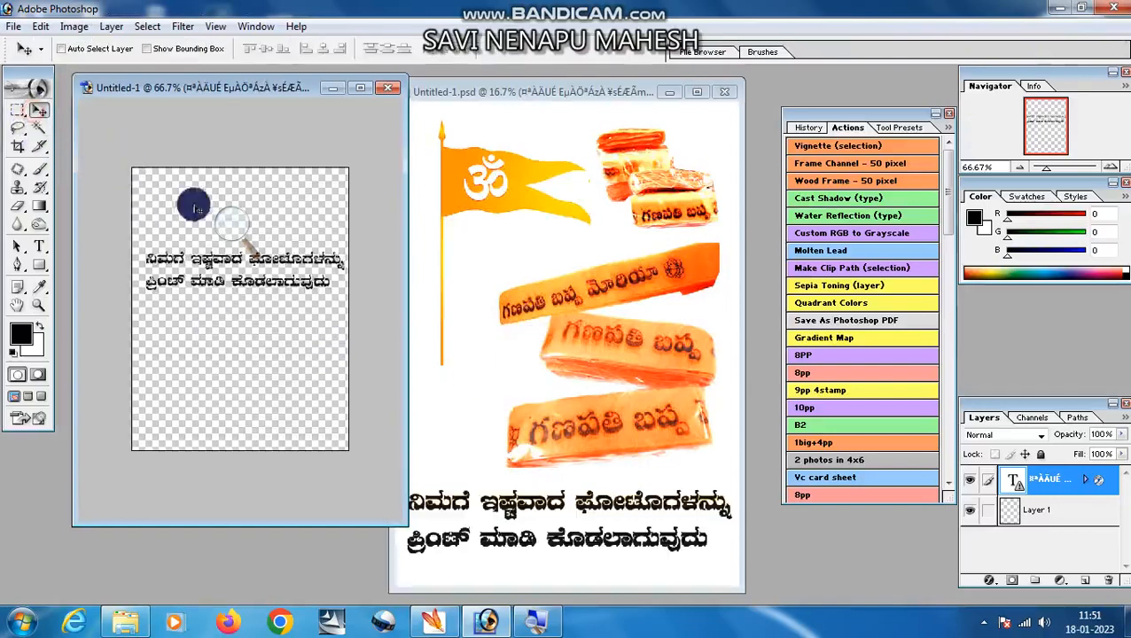
right_click(230, 256)
click(256, 265)
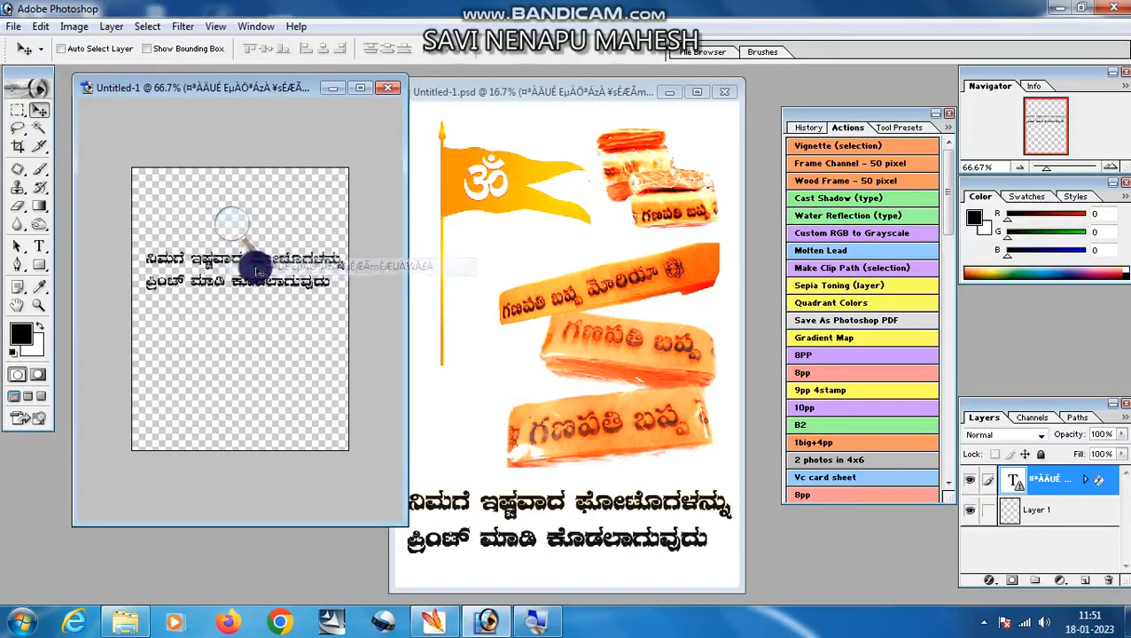
click(530, 205)
right_click(498, 201)
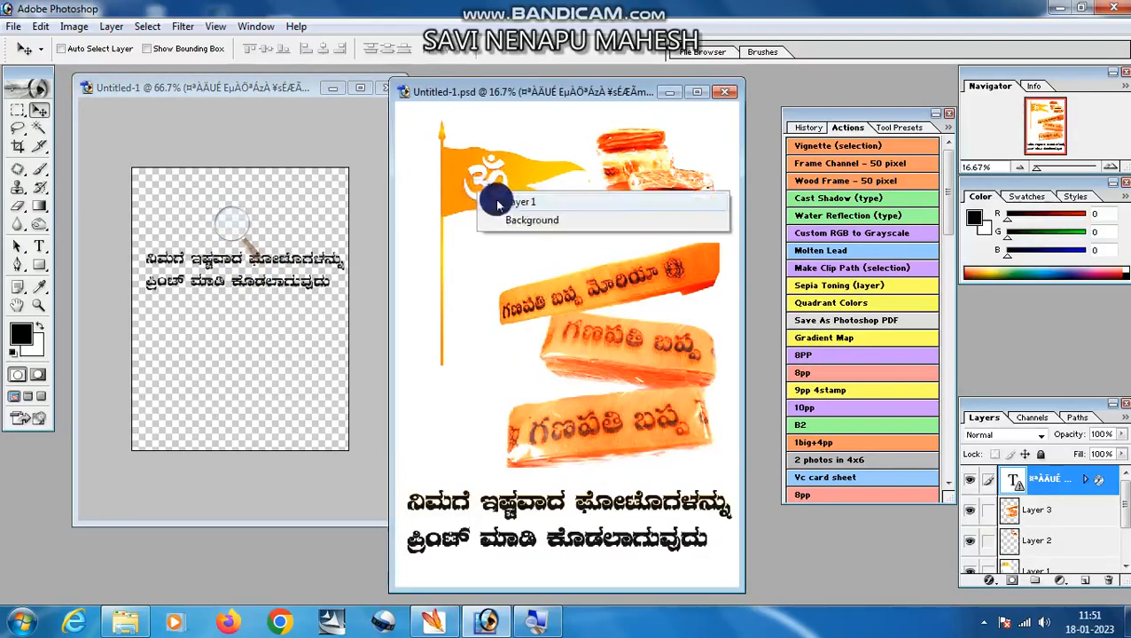
click(511, 200)
drag(495, 192, 270, 260)
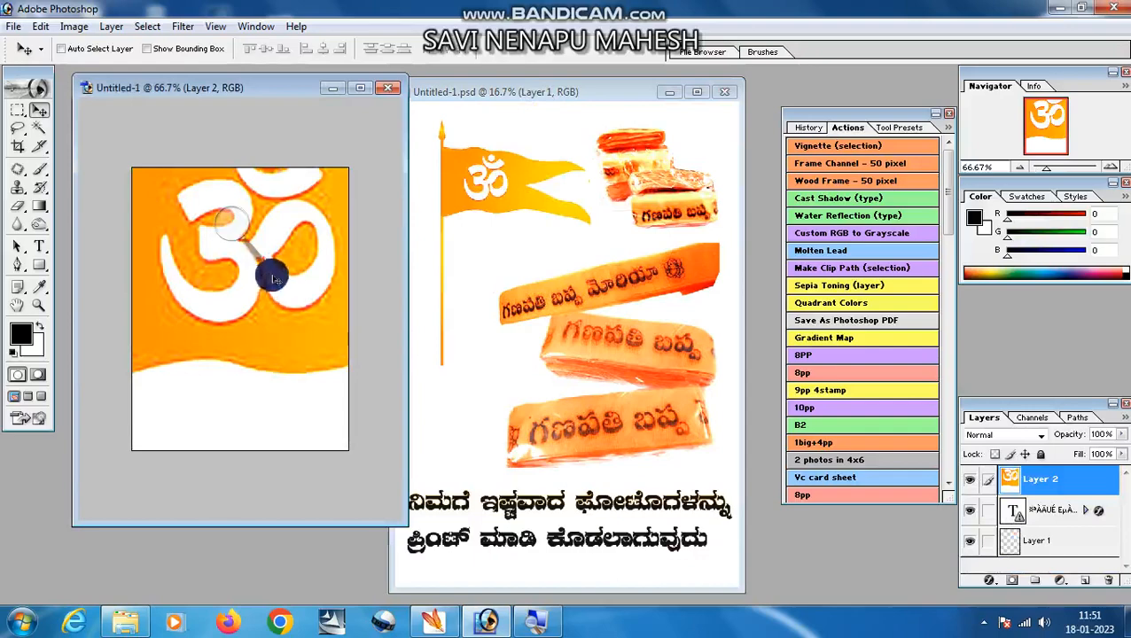
- Scale the Om flag layer down to 18.6% and position it near the canvas's left edge, overlapping the Kannada text
click(361, 89)
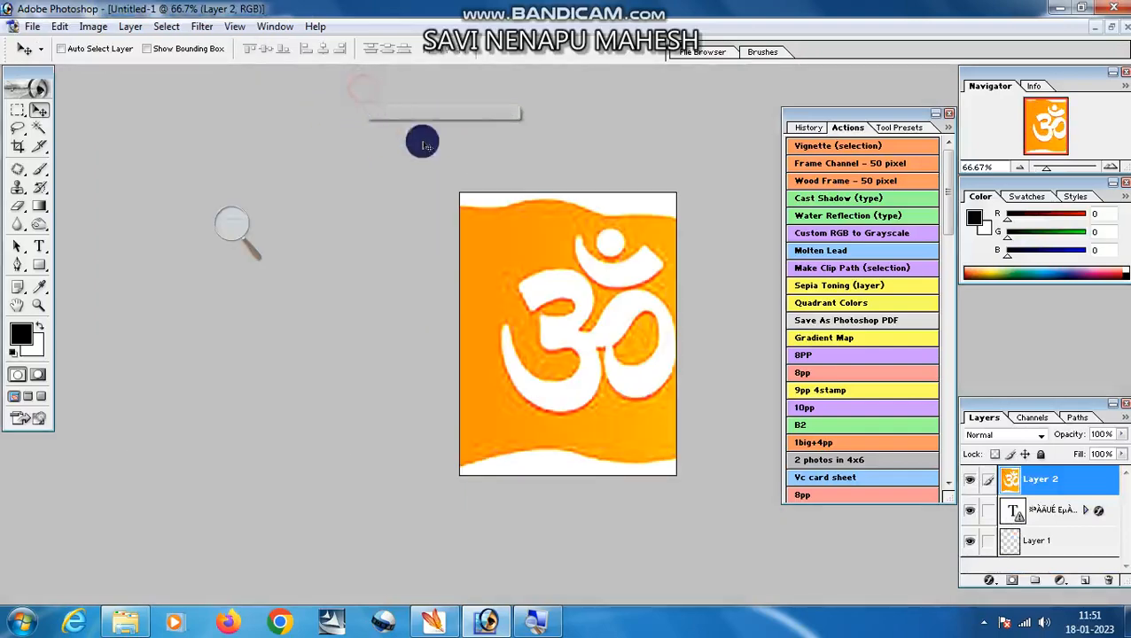
key(ctrl+t)
drag(490, 203, 512, 322)
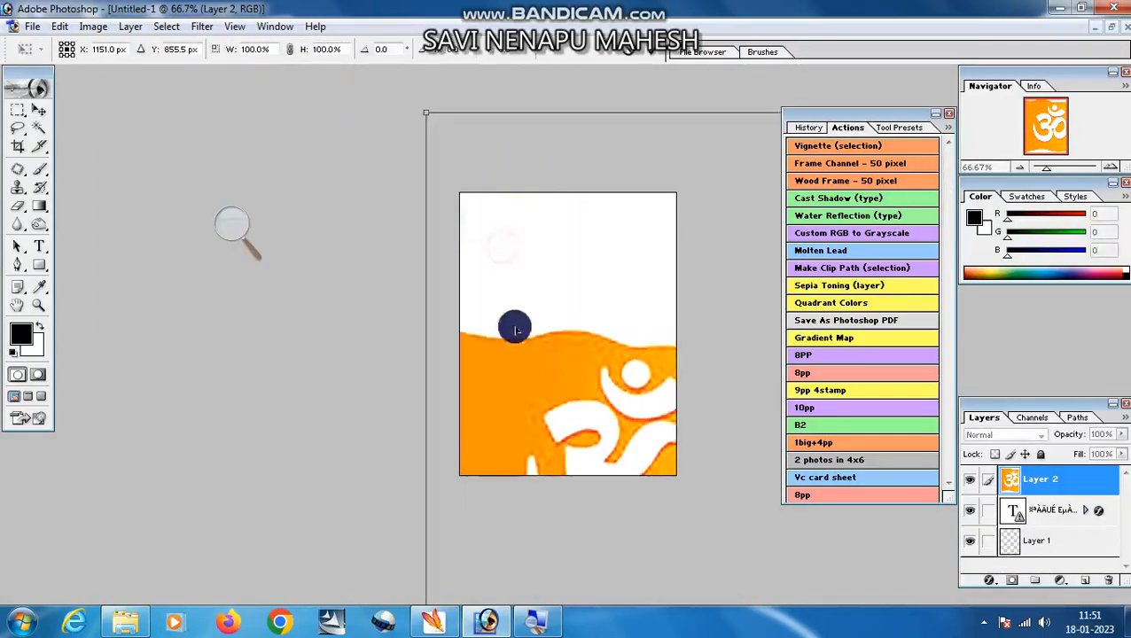
drag(428, 118, 680, 232)
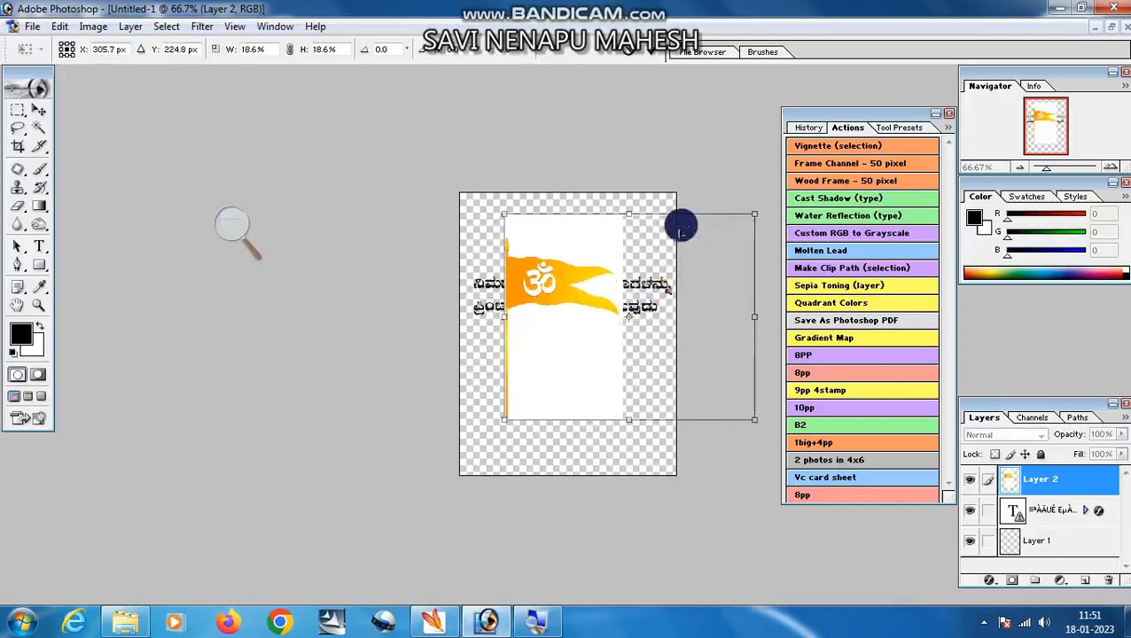
double_click(663, 284)
drag(508, 338, 535, 366)
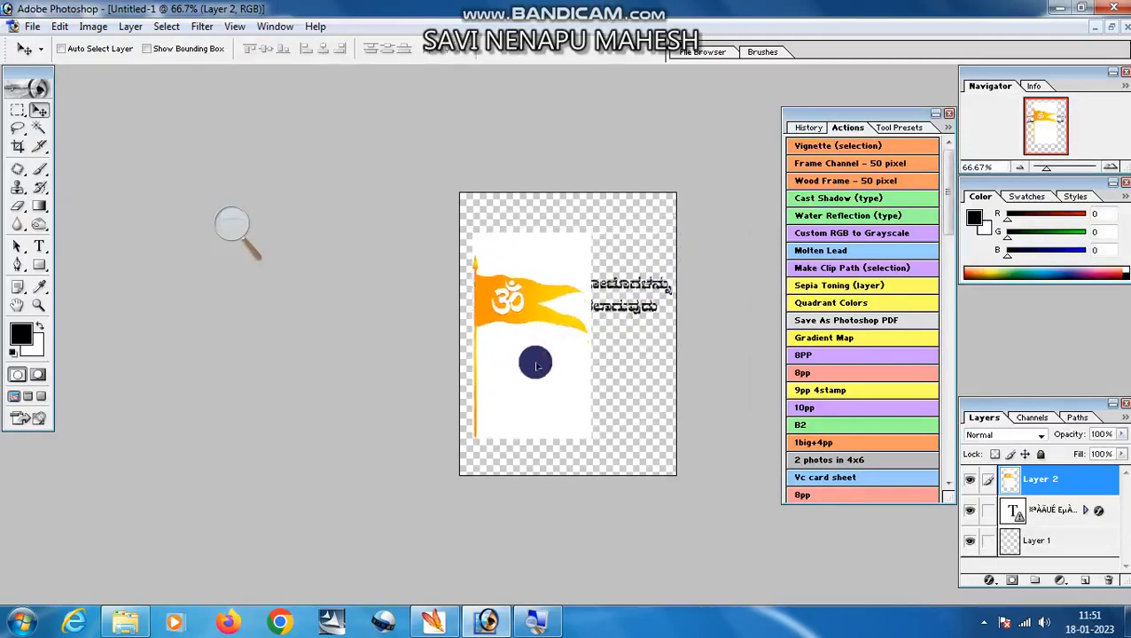
- Select the flag layer's white background with the Magic Wand at tolerance 32, delete it and clear the selection
click(39, 128)
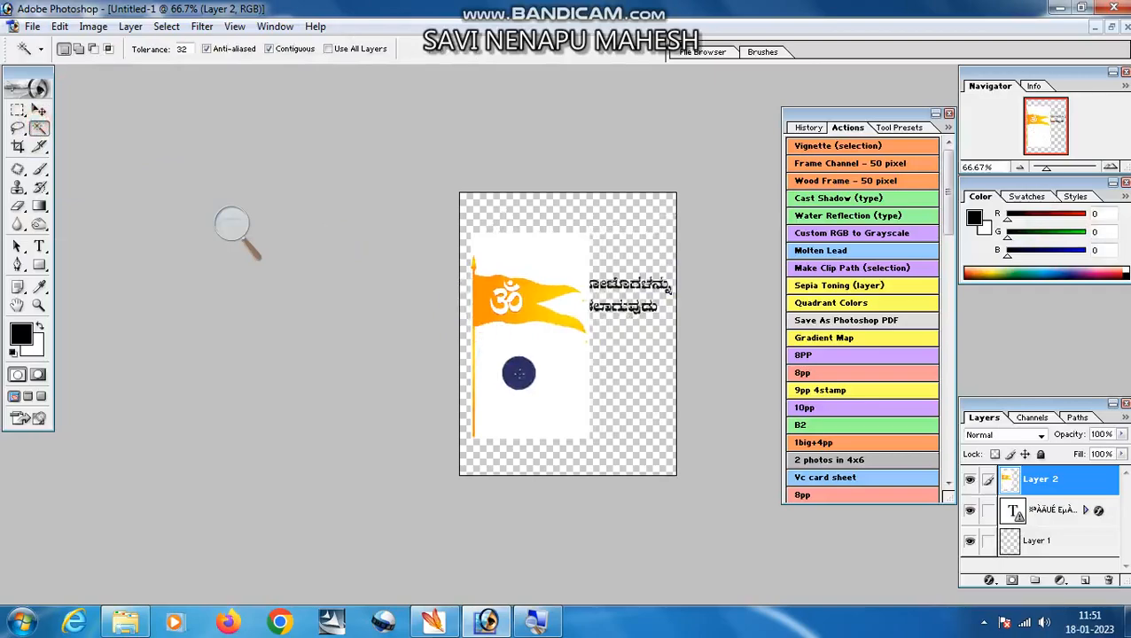
click(520, 375)
key(Delete)
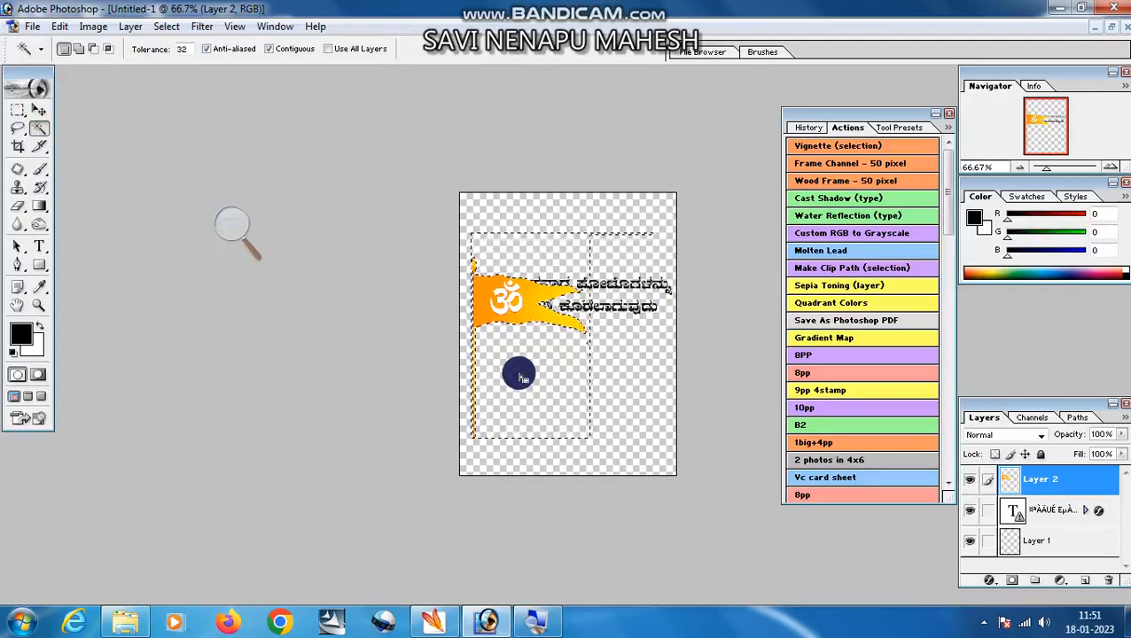
key(ctrl+d)
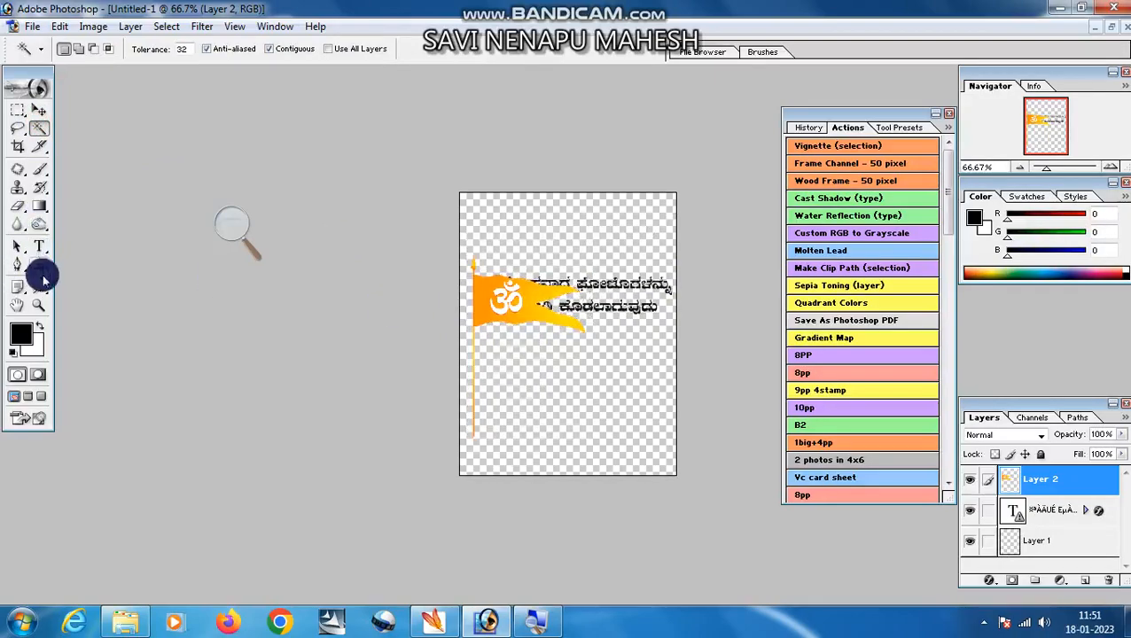
- Move the Om flag up so its banner sits above the two lines of Kannada text
click(39, 305)
click(599, 335)
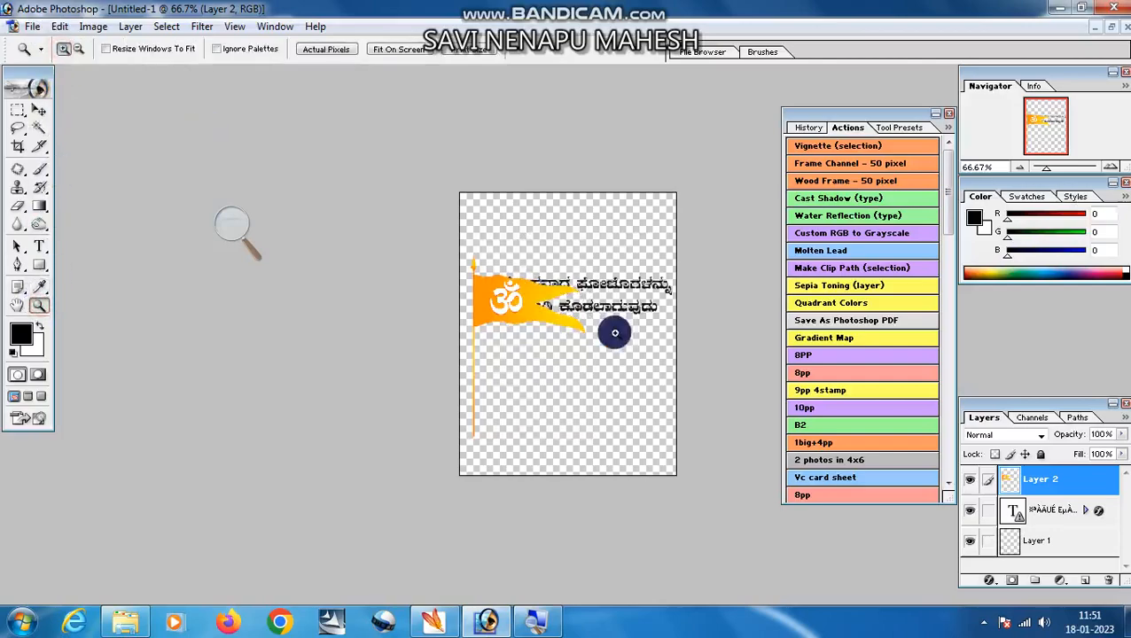
click(39, 111)
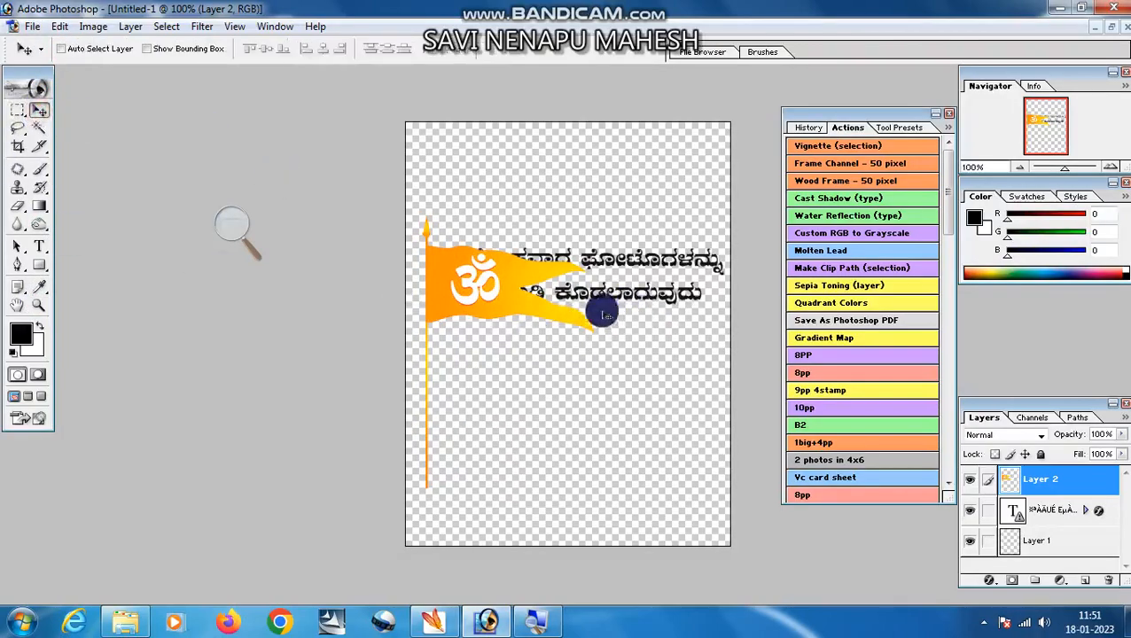
drag(449, 273, 495, 200)
key(ctrl+t)
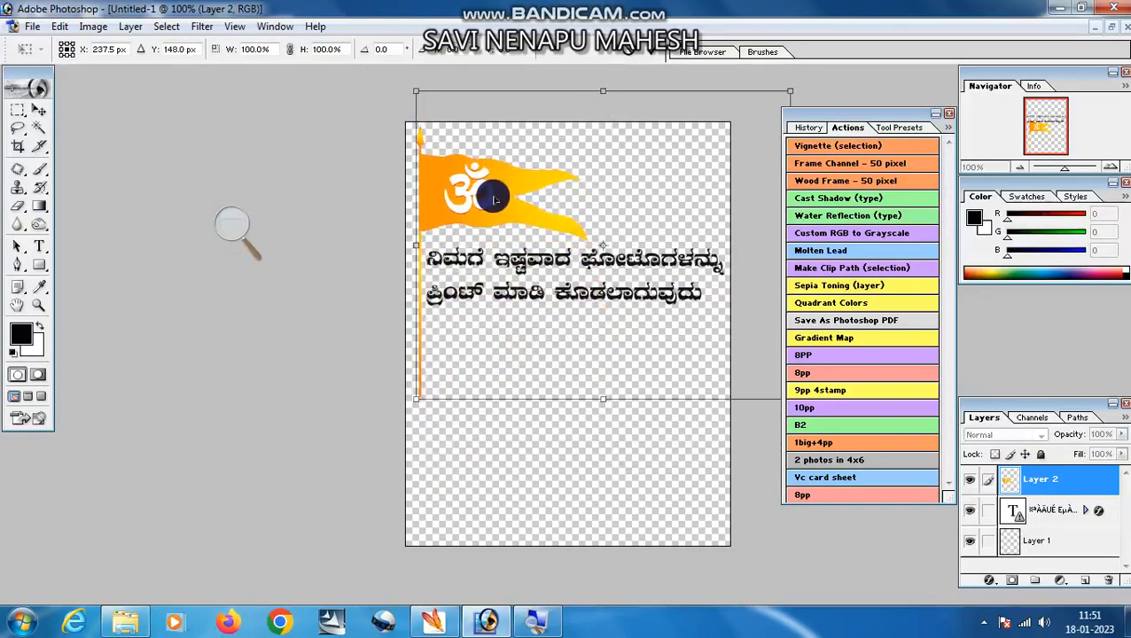
key(Return)
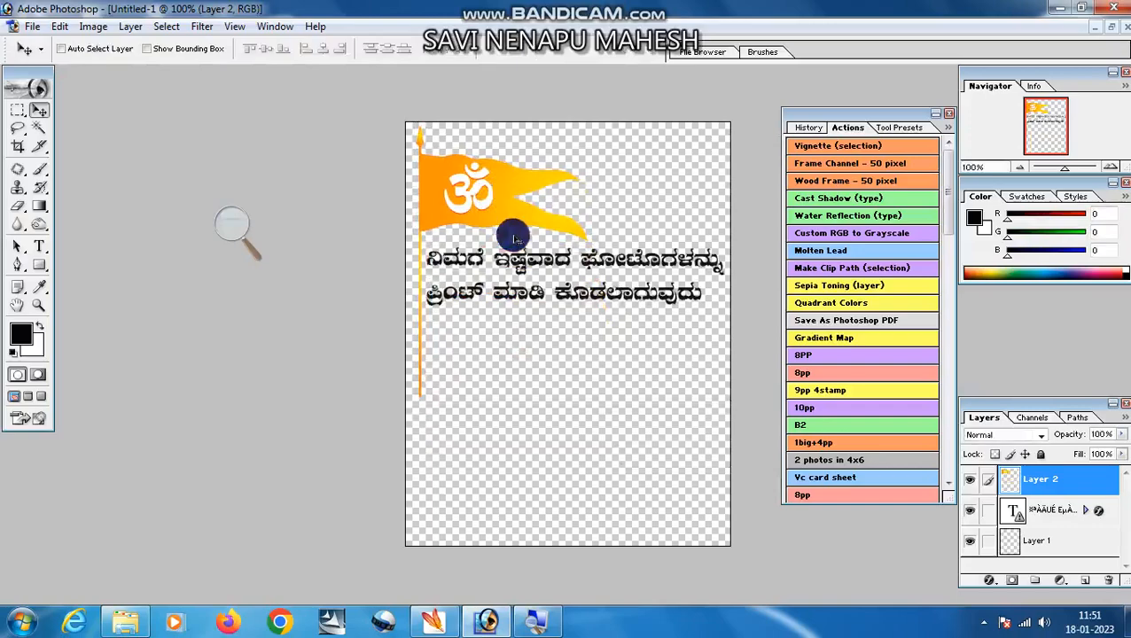
- Save the flag and text document in PNG format in the PNG folder under a new name, without replacing Untitled-1 copy.png
click(32, 26)
click(69, 182)
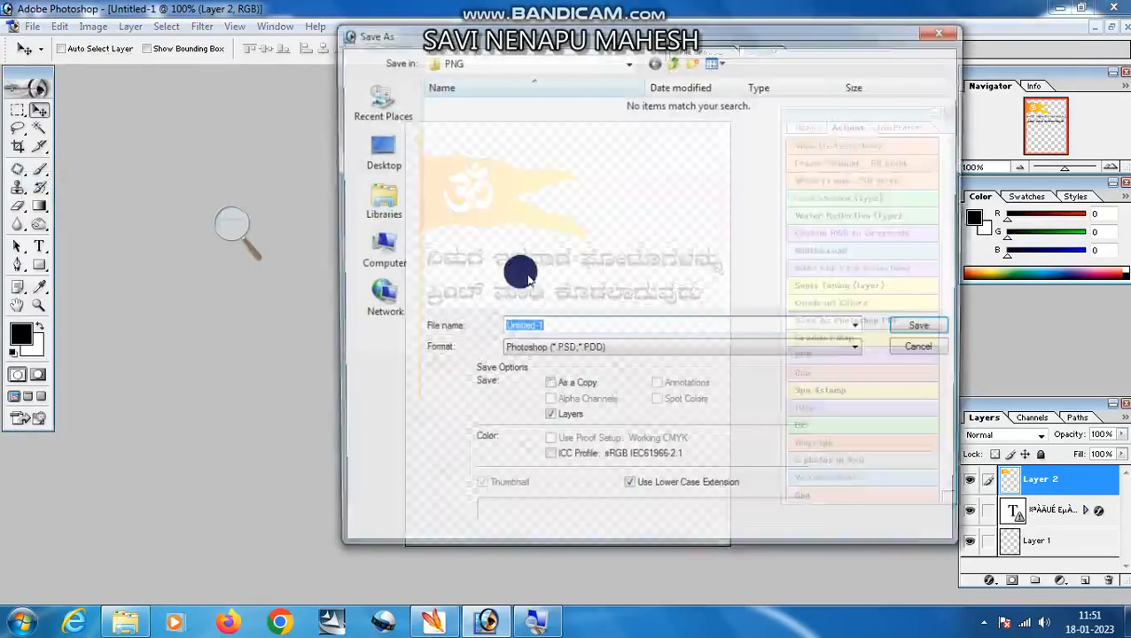
click(563, 350)
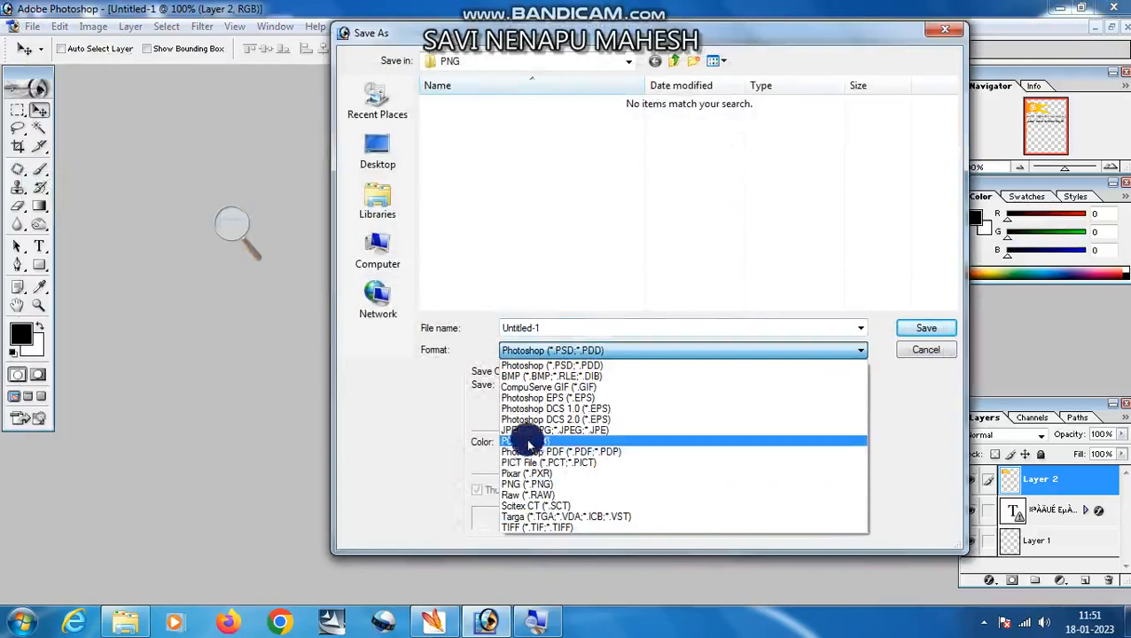
click(526, 485)
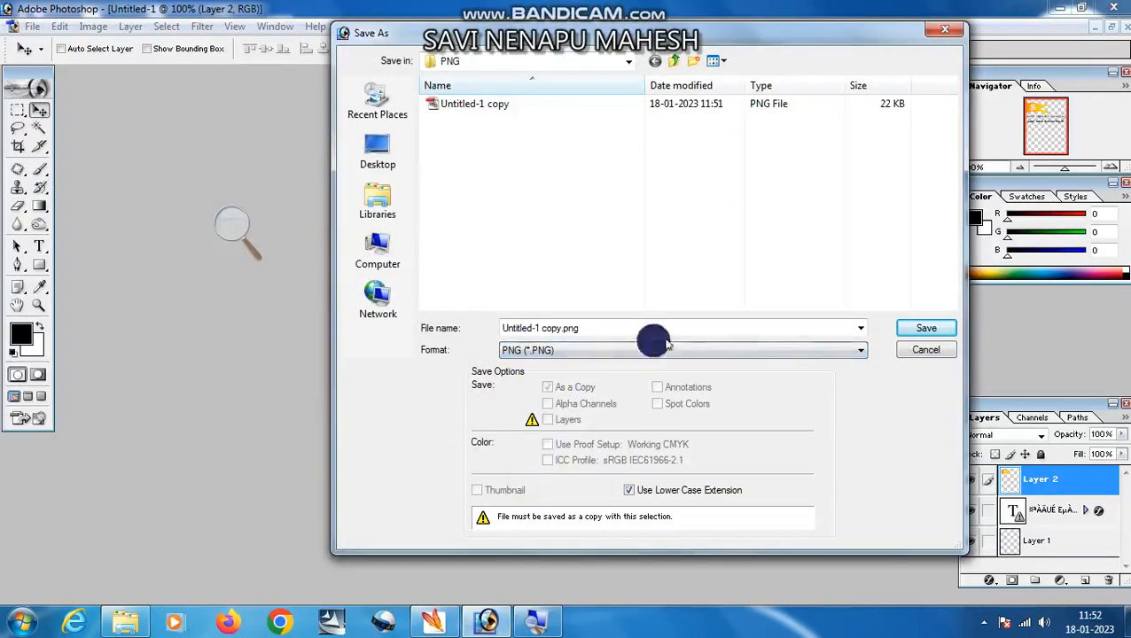
click(931, 332)
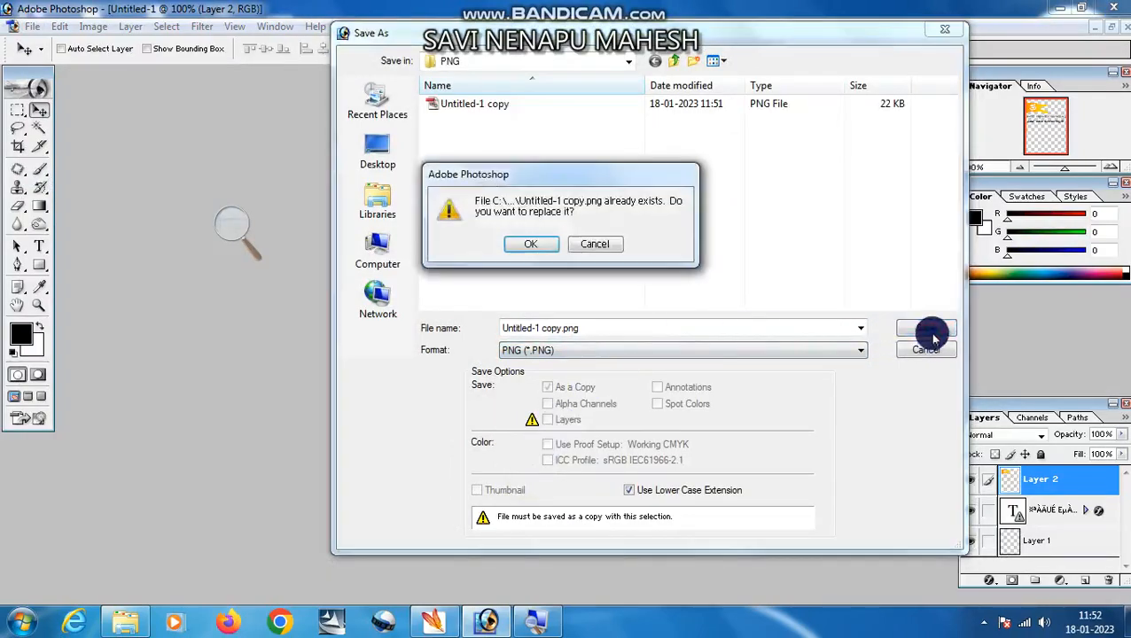
click(587, 245)
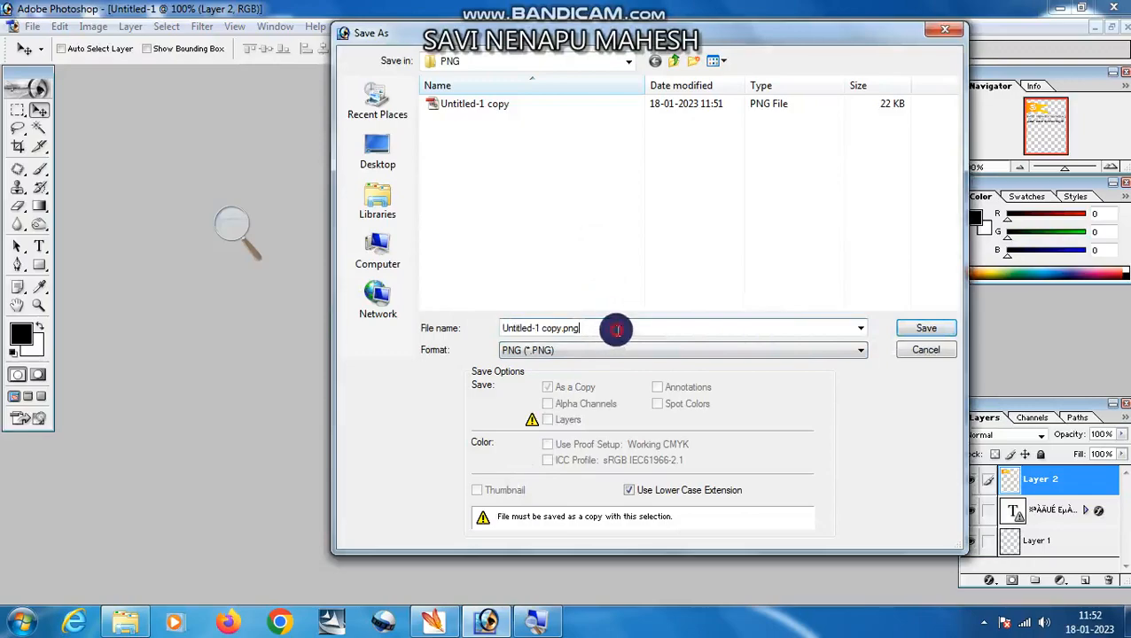
click(924, 330)
click(612, 297)
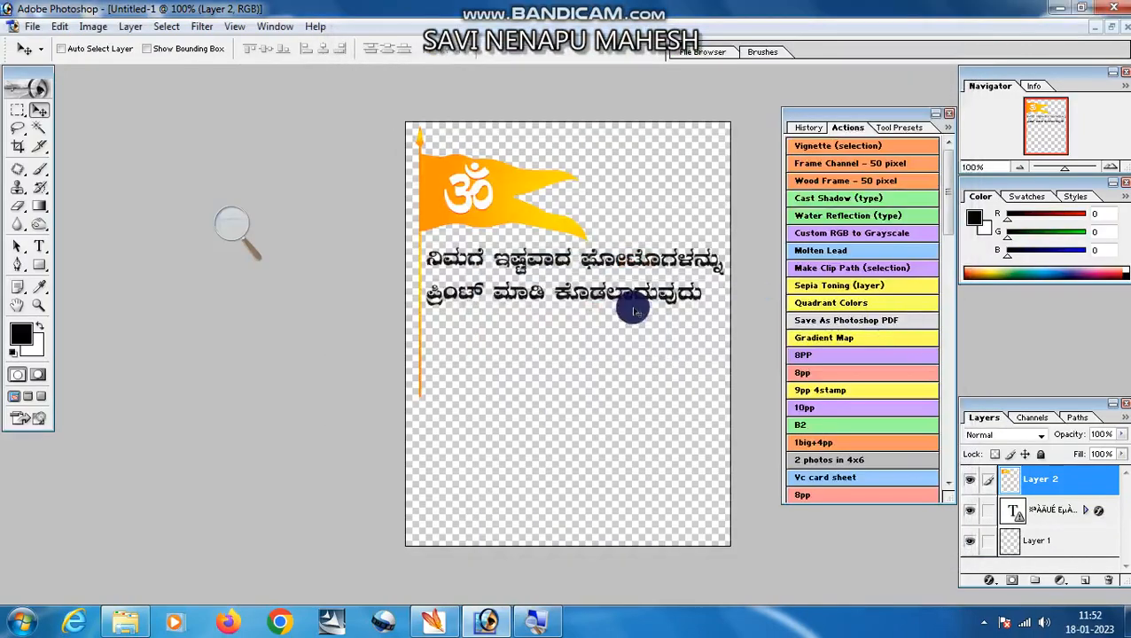
- Close the transparent document without saving its changes, and close Untitled-1.psd
click(1118, 29)
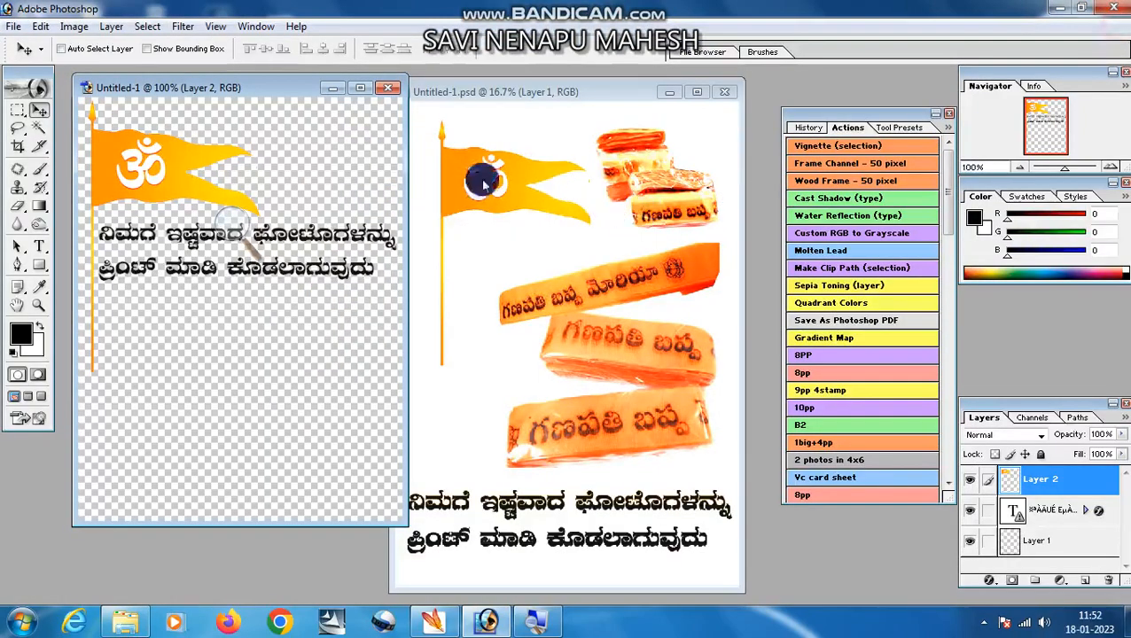
click(387, 87)
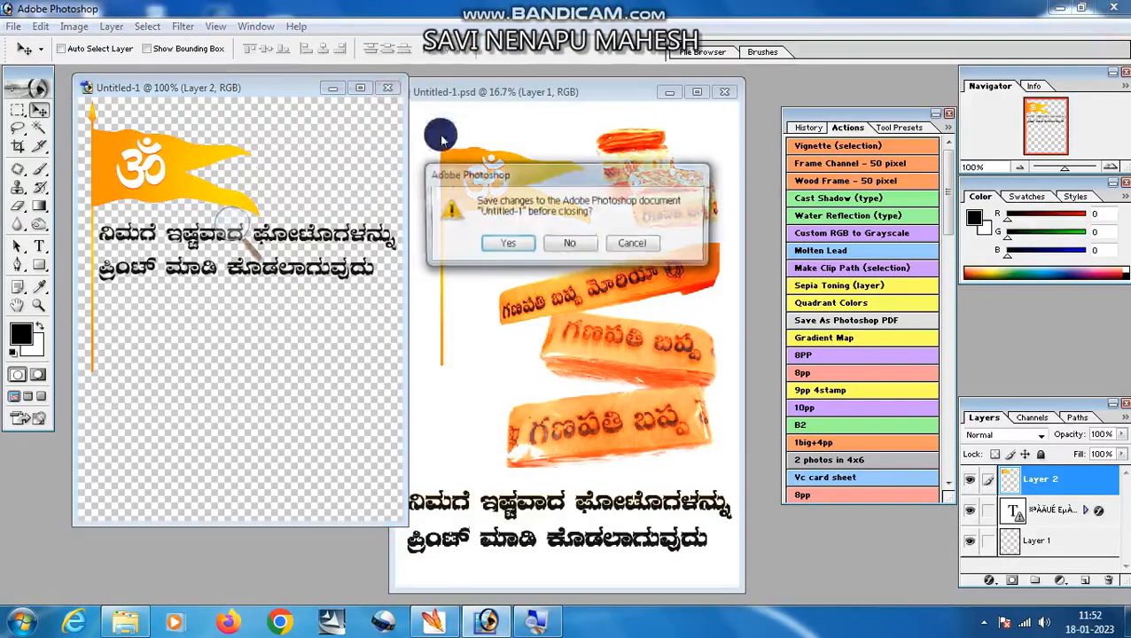
click(578, 244)
click(727, 94)
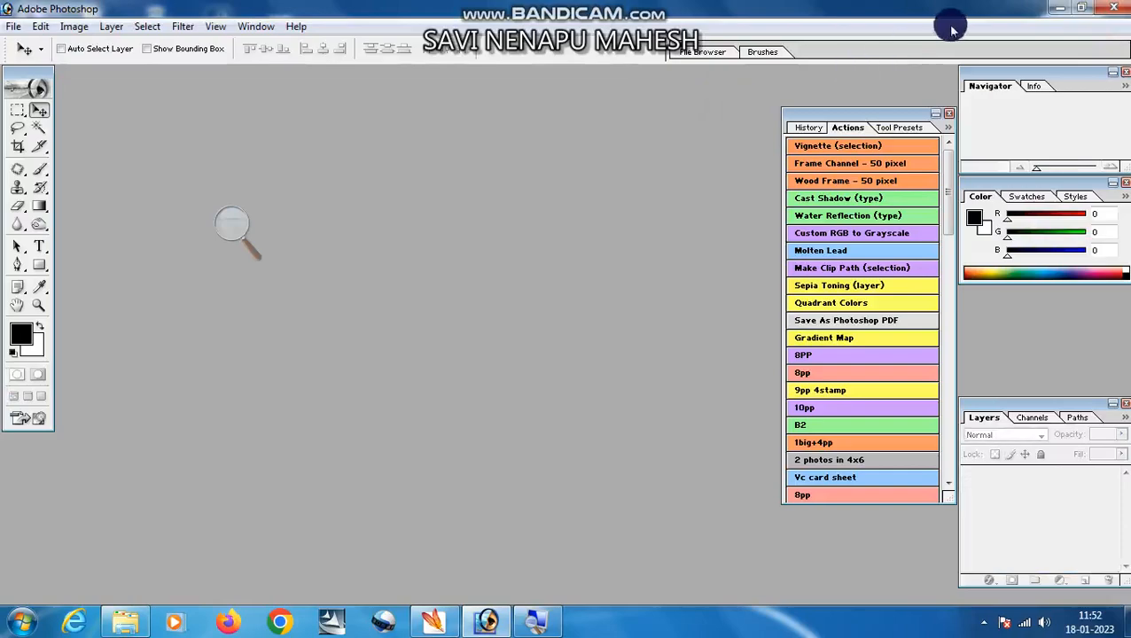
- Open the signature image r6y.jpg from New folder in Photoshop and move its document window toward the middle of the workspace
click(1059, 10)
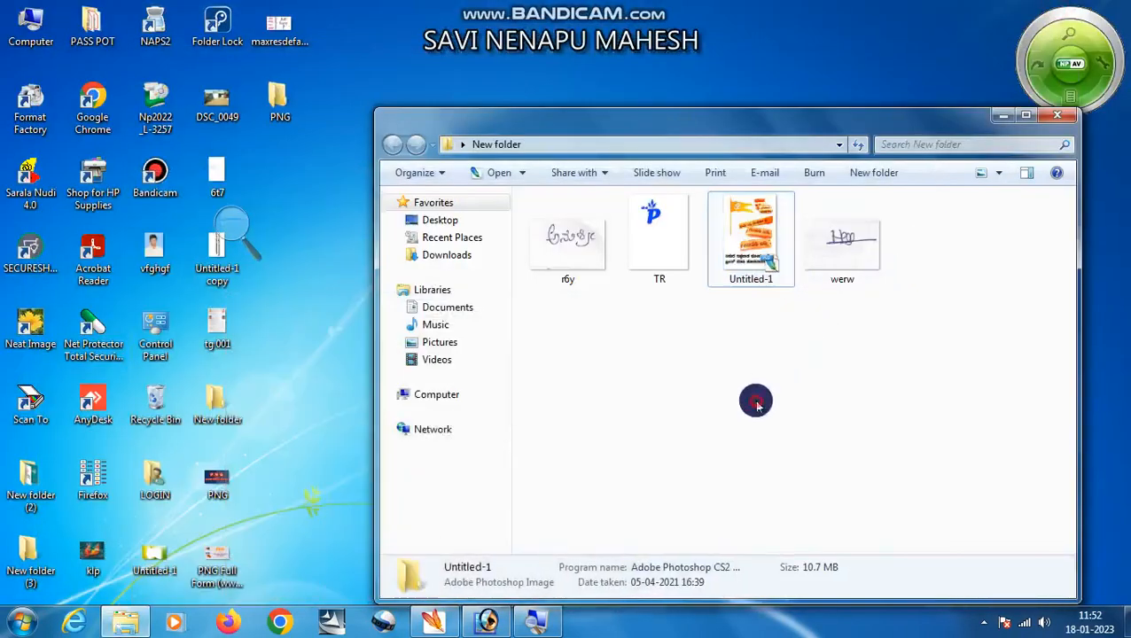
drag(561, 264, 588, 285)
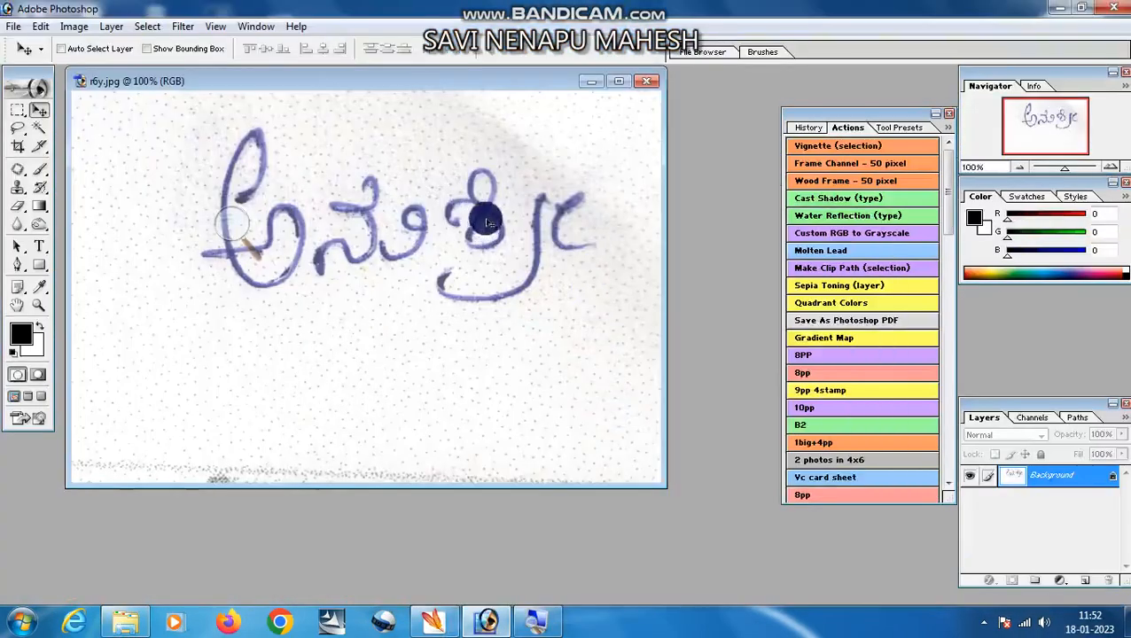
drag(468, 78, 548, 131)
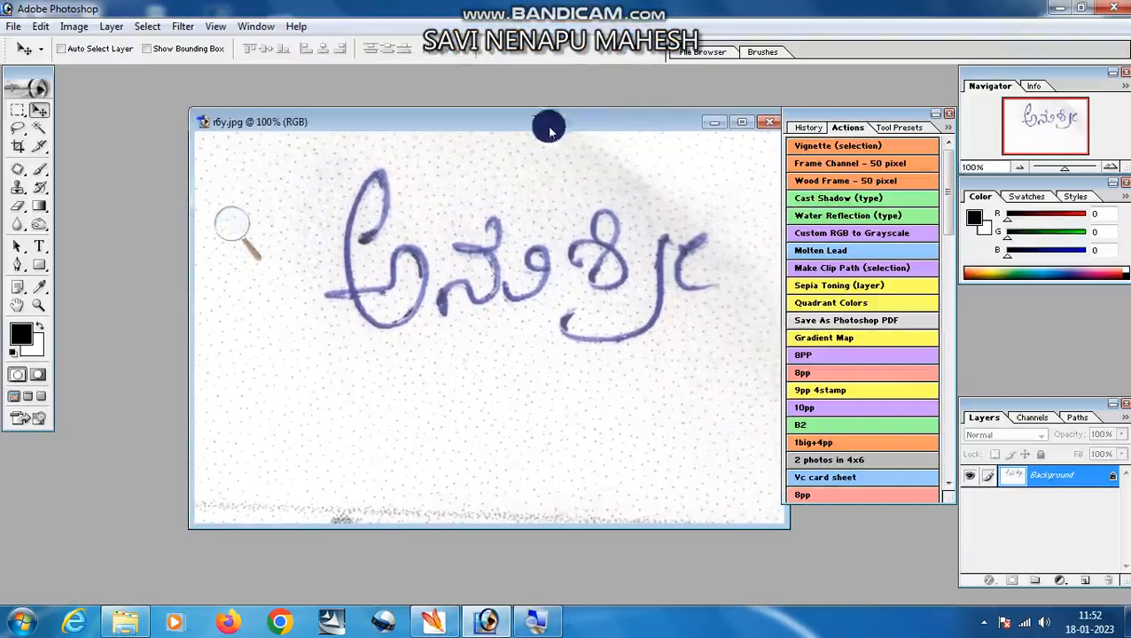
- Create a new blank document with a transparent background
click(7, 29)
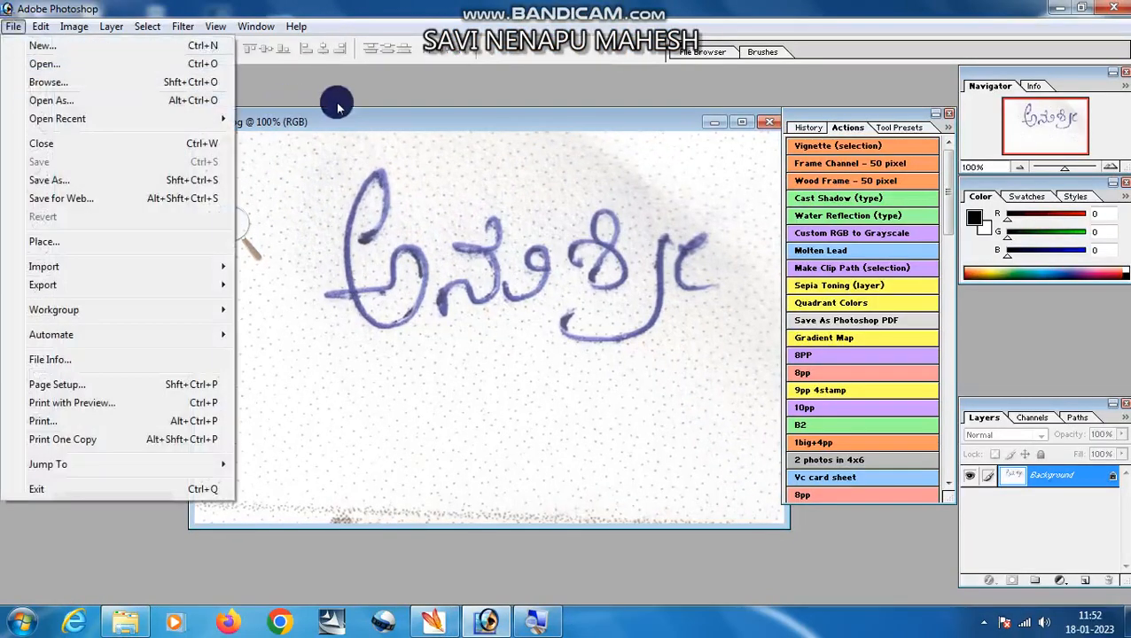
click(345, 99)
click(7, 29)
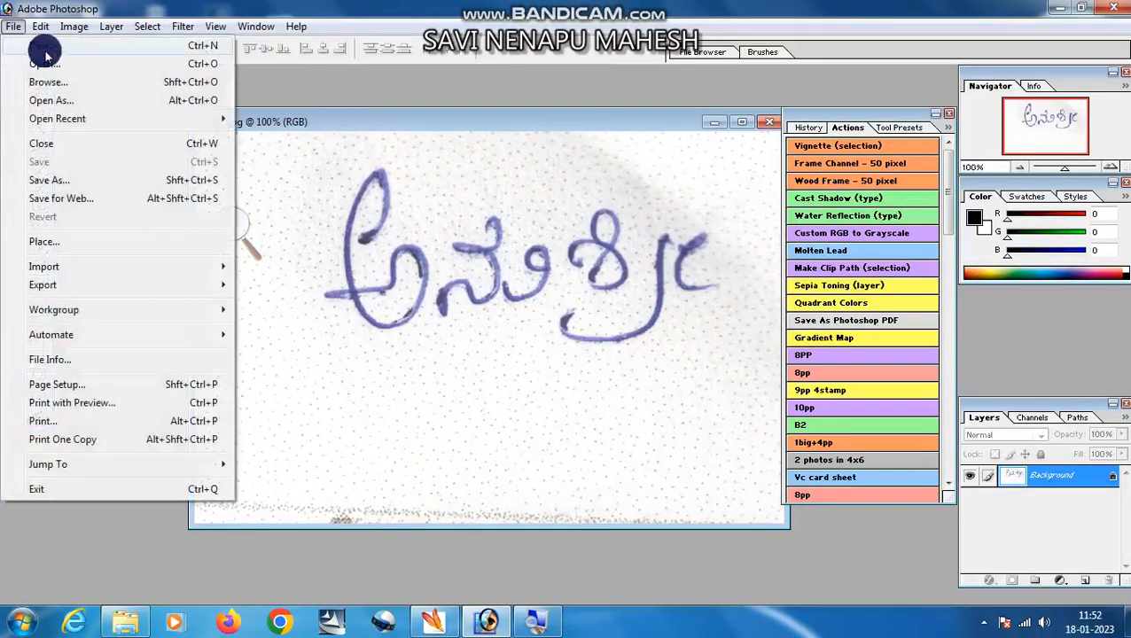
click(18, 40)
click(690, 206)
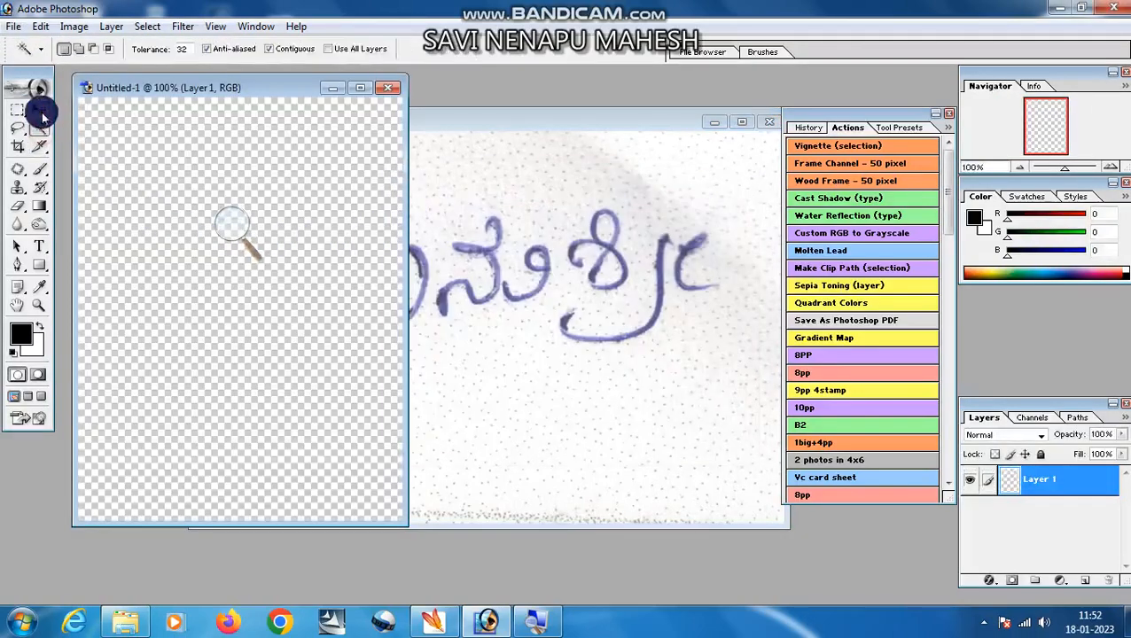
- Select the dotted paper background around the signature in r6y.jpg with the Magic Wand at tolerance 32 and clear it to white
click(505, 244)
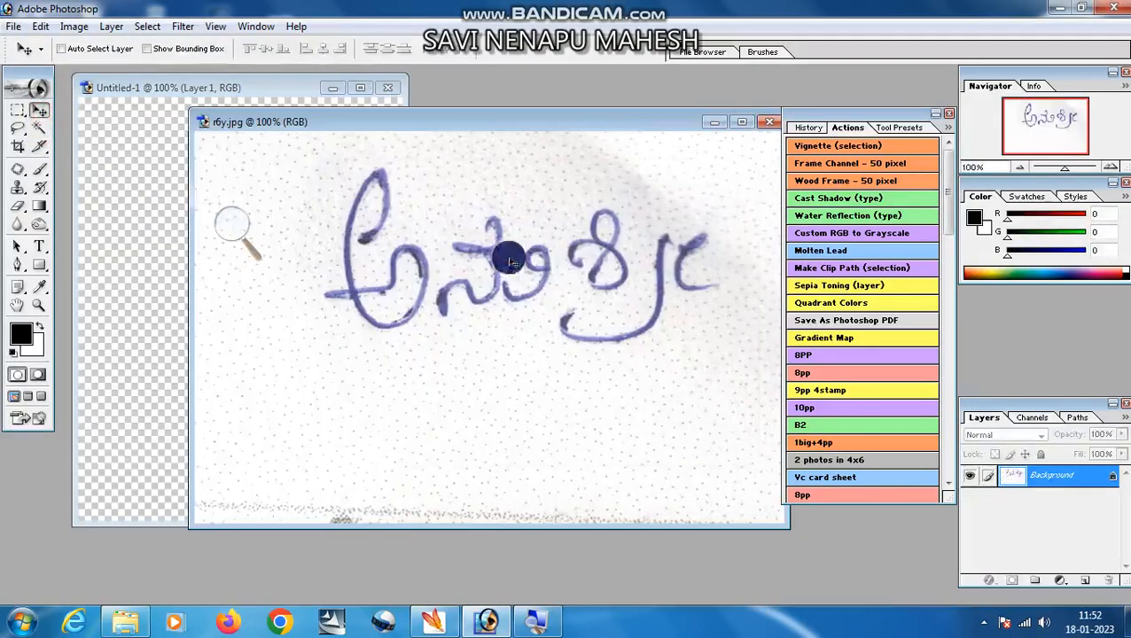
click(42, 129)
click(532, 172)
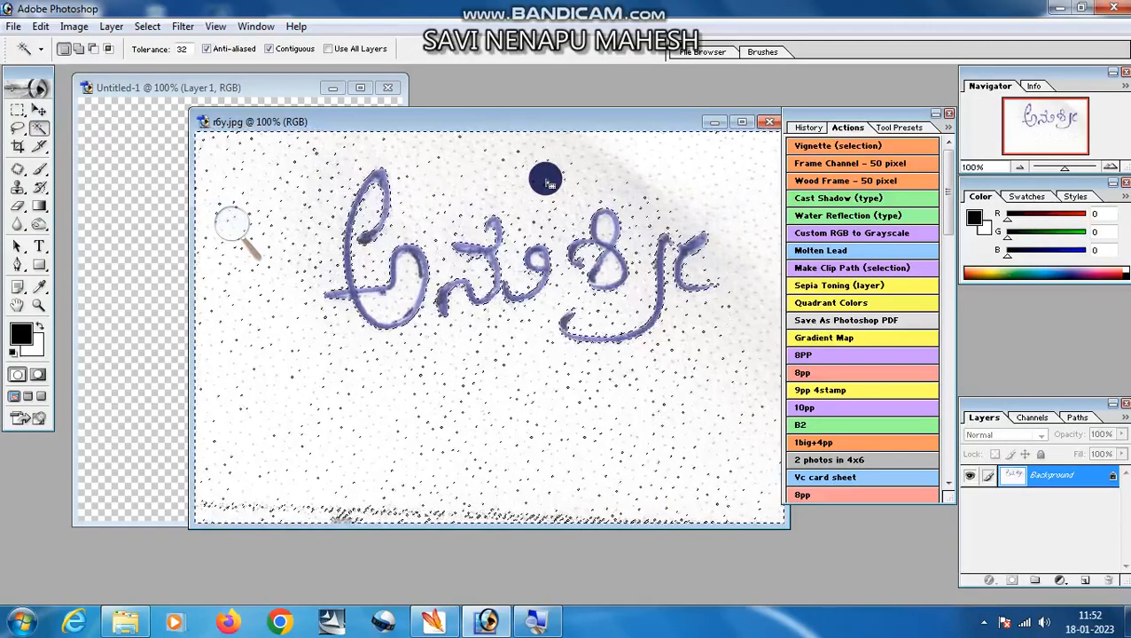
scroll(571, 305, up, 2)
scroll(595, 289, down, 1)
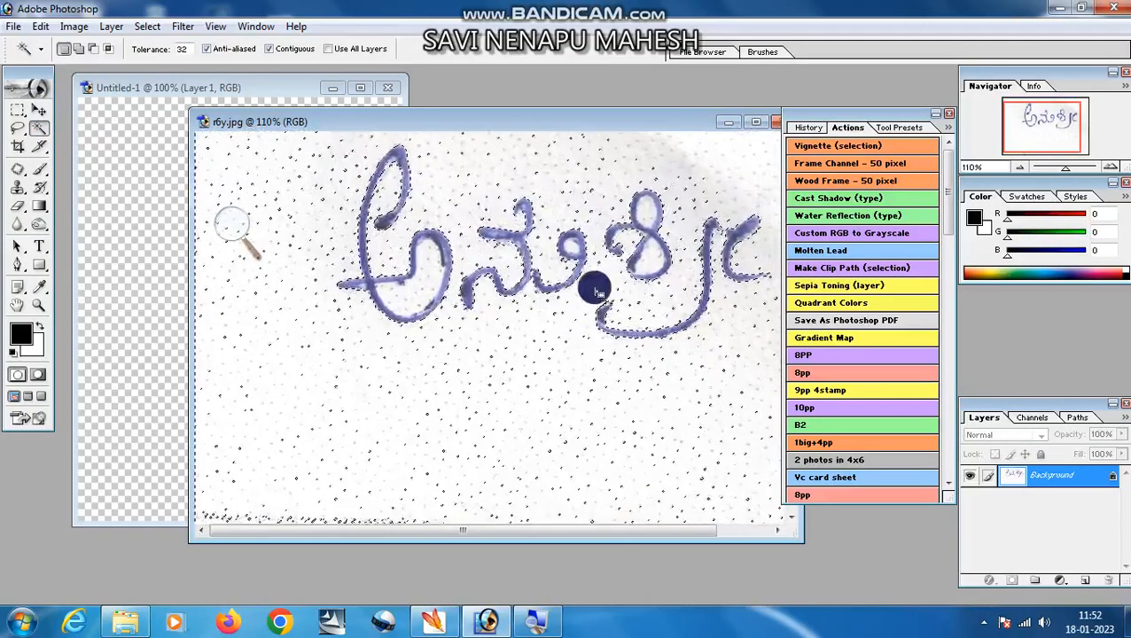
click(756, 122)
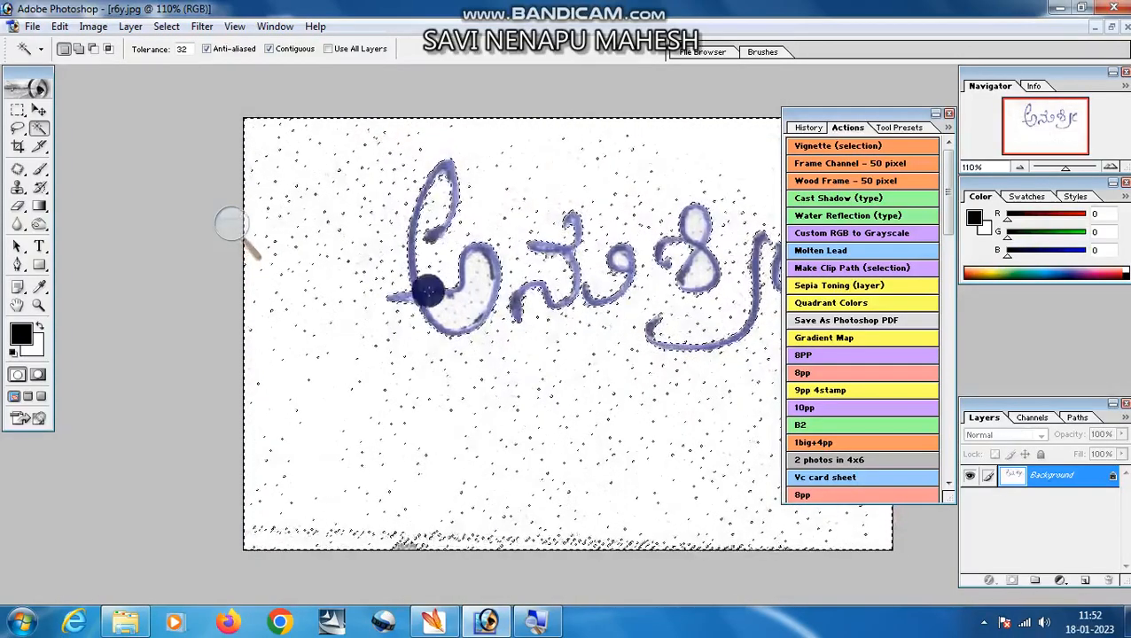
- Clear the remaining specks from the signature's background and letter loops in r6y.jpg with the Magic Wand, moving the Actions palette off the image
click(401, 544)
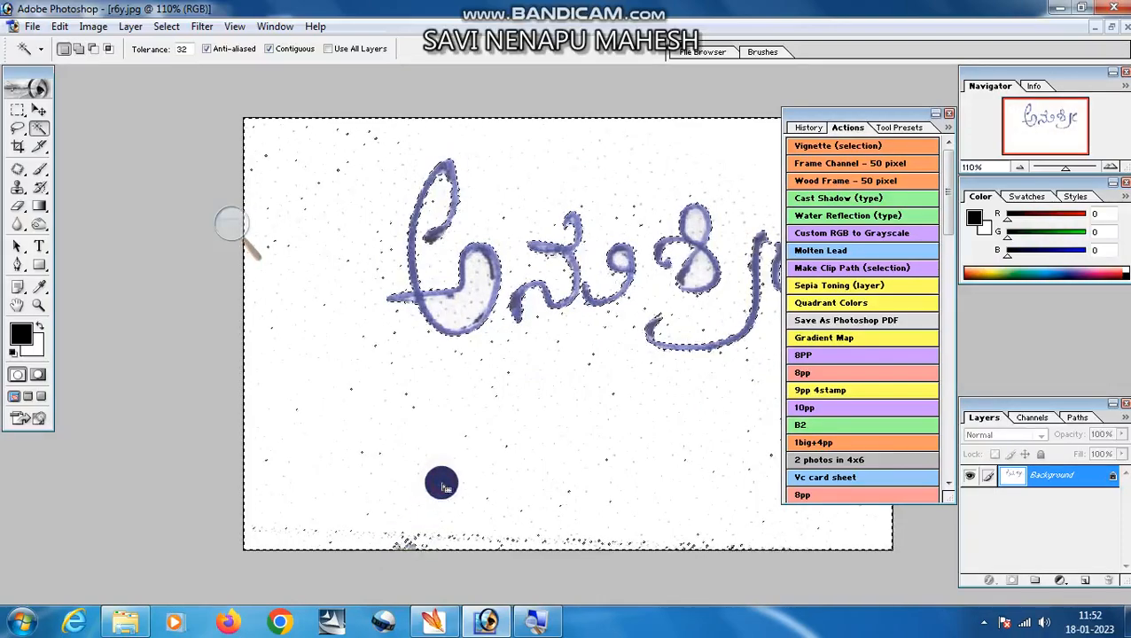
click(459, 443)
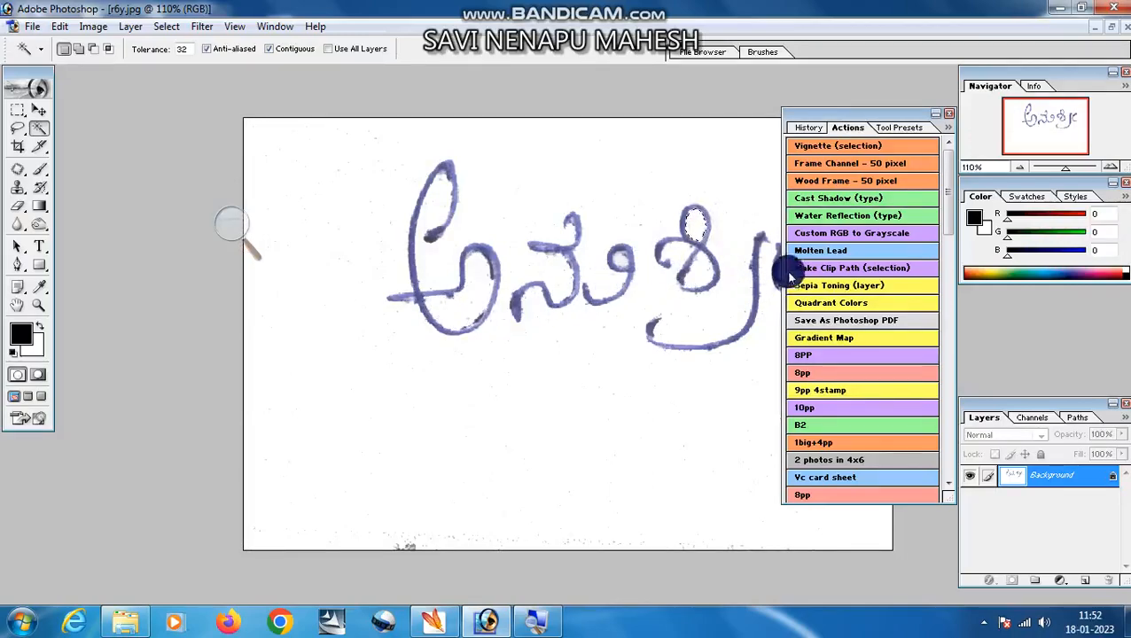
drag(863, 127, 1030, 176)
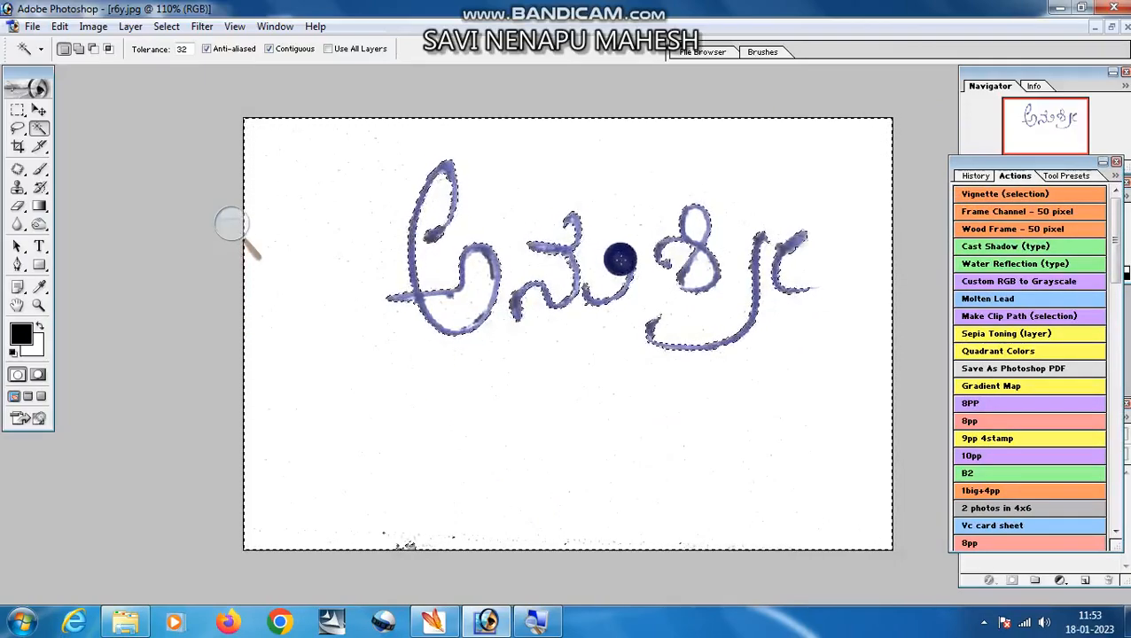
key(ctrl+d)
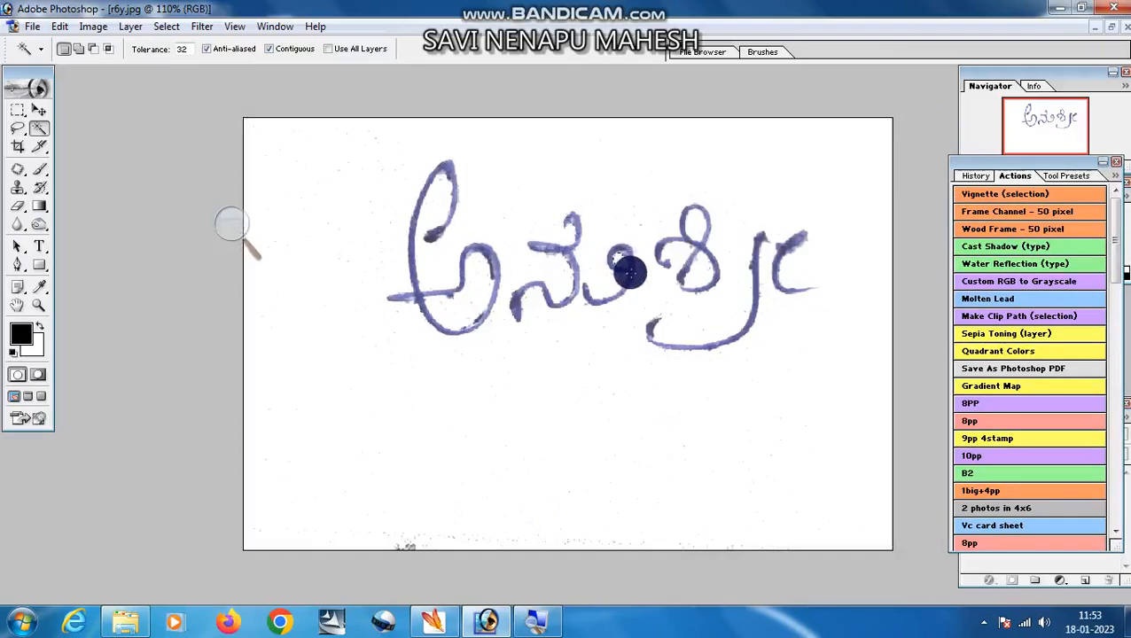
click(600, 358)
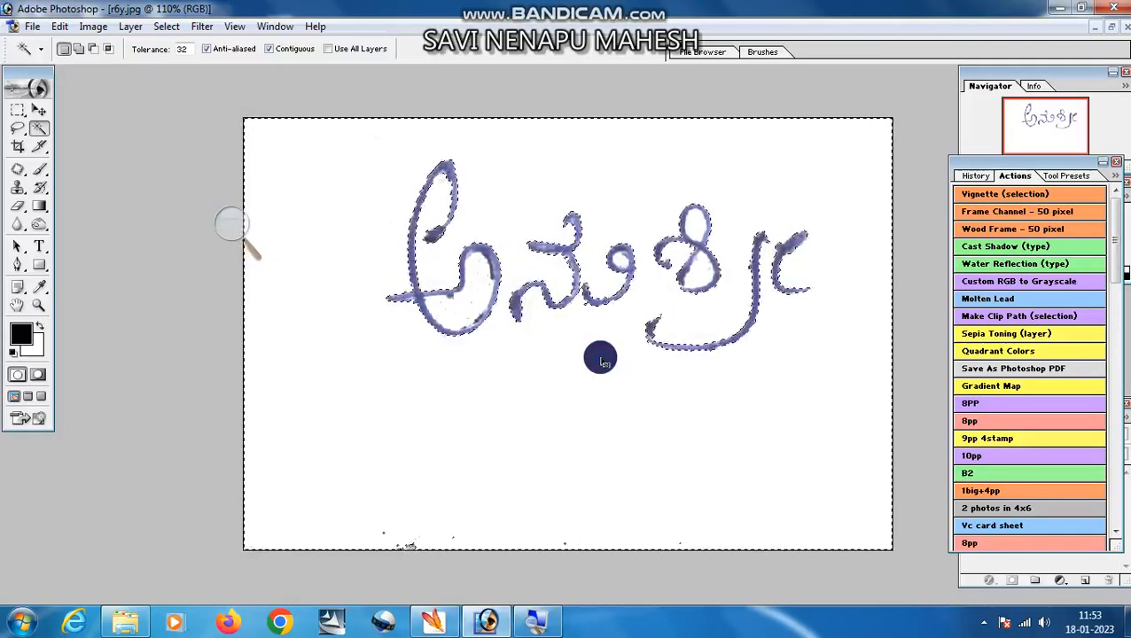
key(ctrl+d)
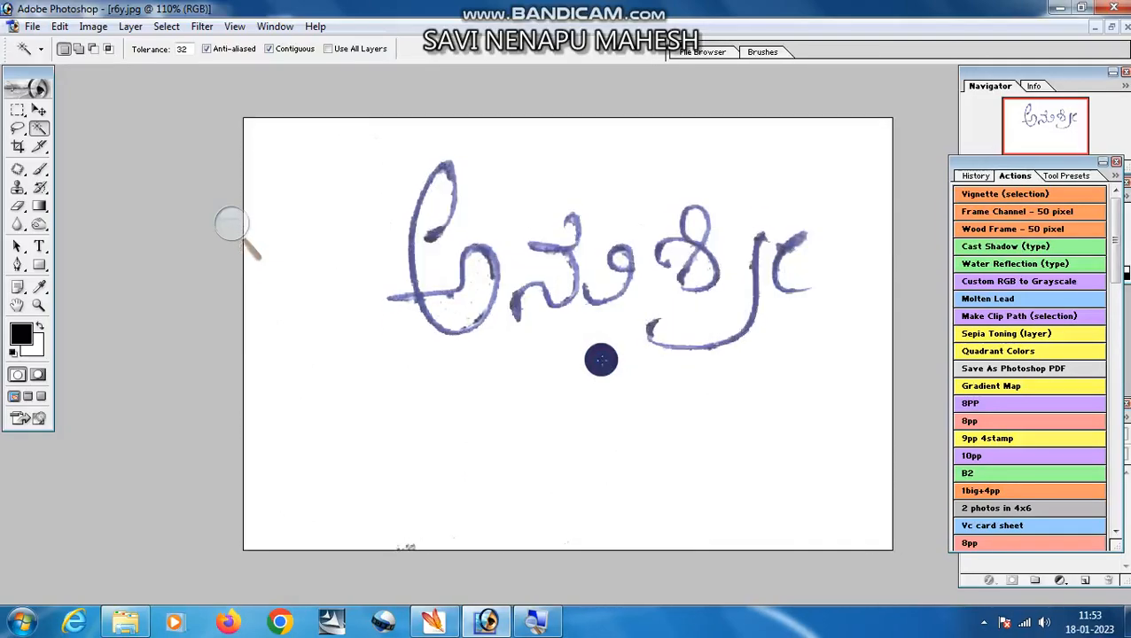
- Show both documents in separate windows and copy the cleaned signature image from r6y.jpg into the transparent Untitled-1 document with the Move tool
click(1108, 25)
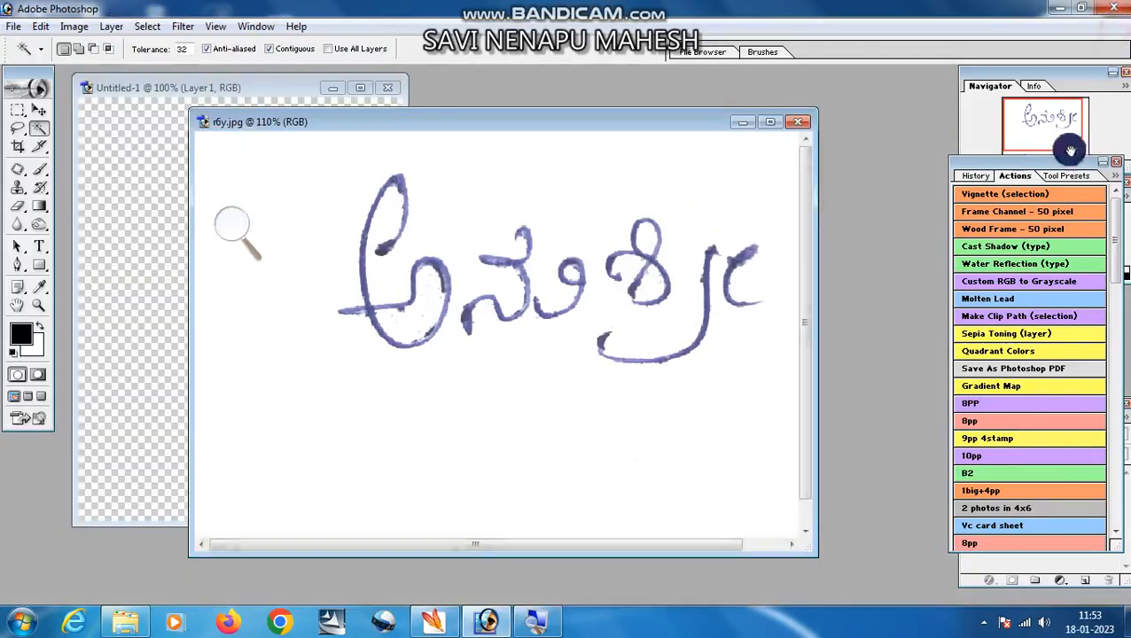
click(42, 113)
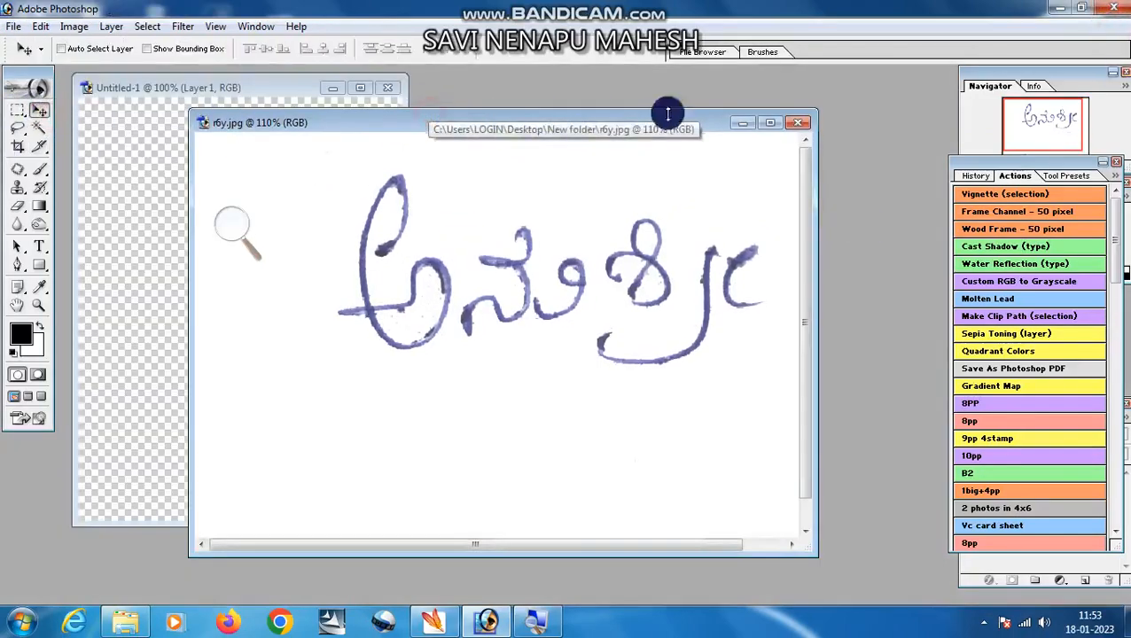
drag(526, 122, 720, 116)
click(47, 133)
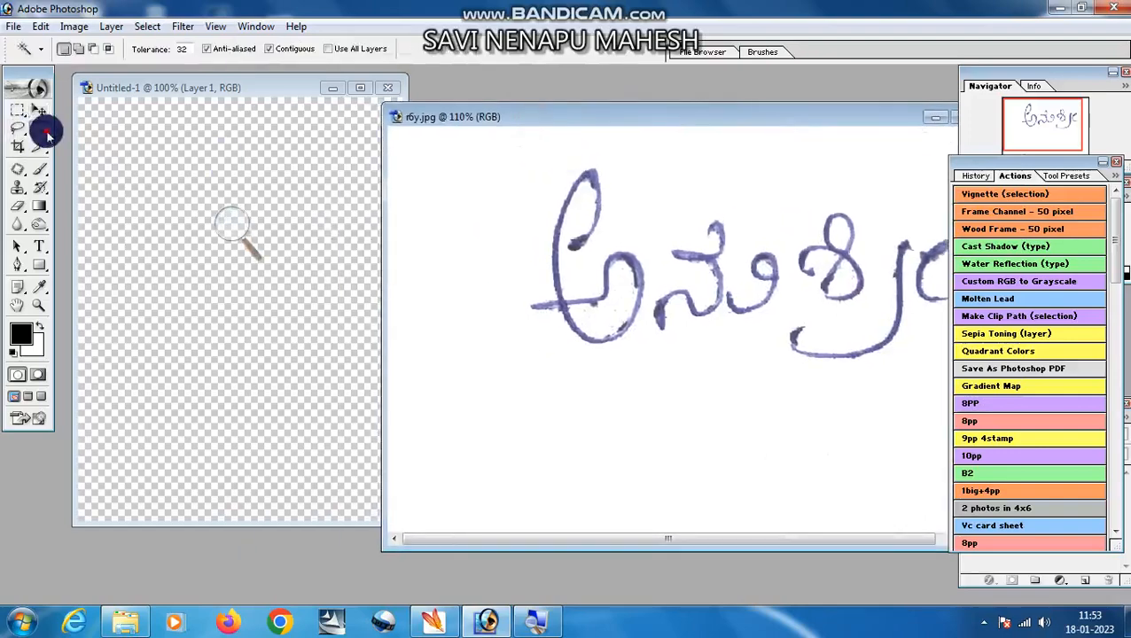
click(39, 112)
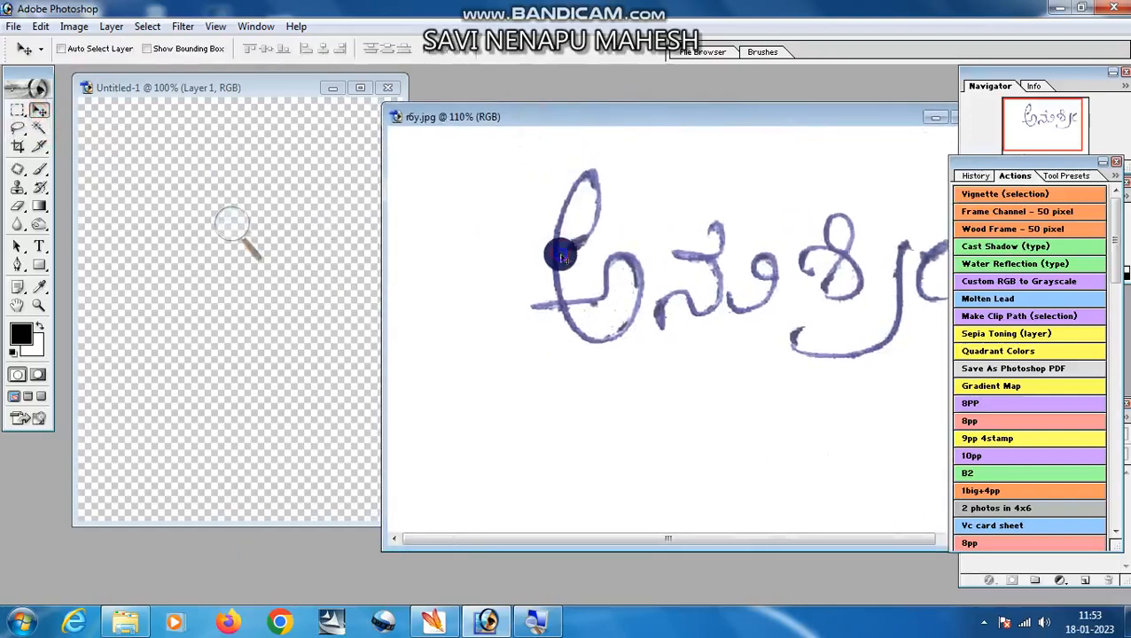
drag(530, 266, 318, 248)
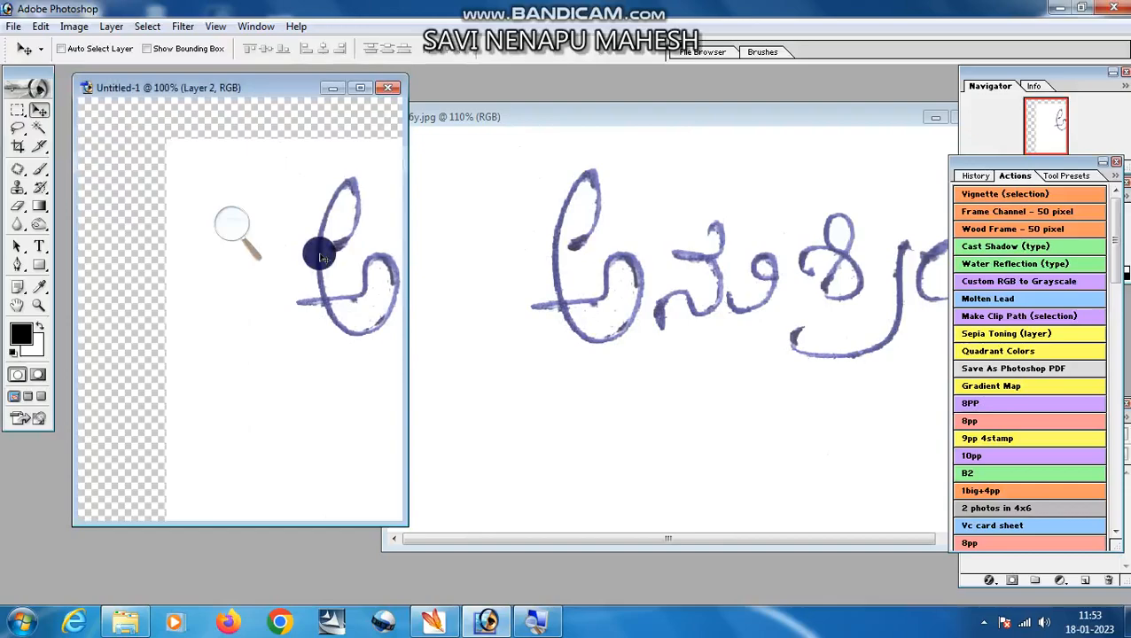
- Maximize Untitled-1, center the signature layer on the canvas and scale it down to fit within the canvas width
click(360, 86)
drag(676, 298, 499, 294)
key(ctrl+t)
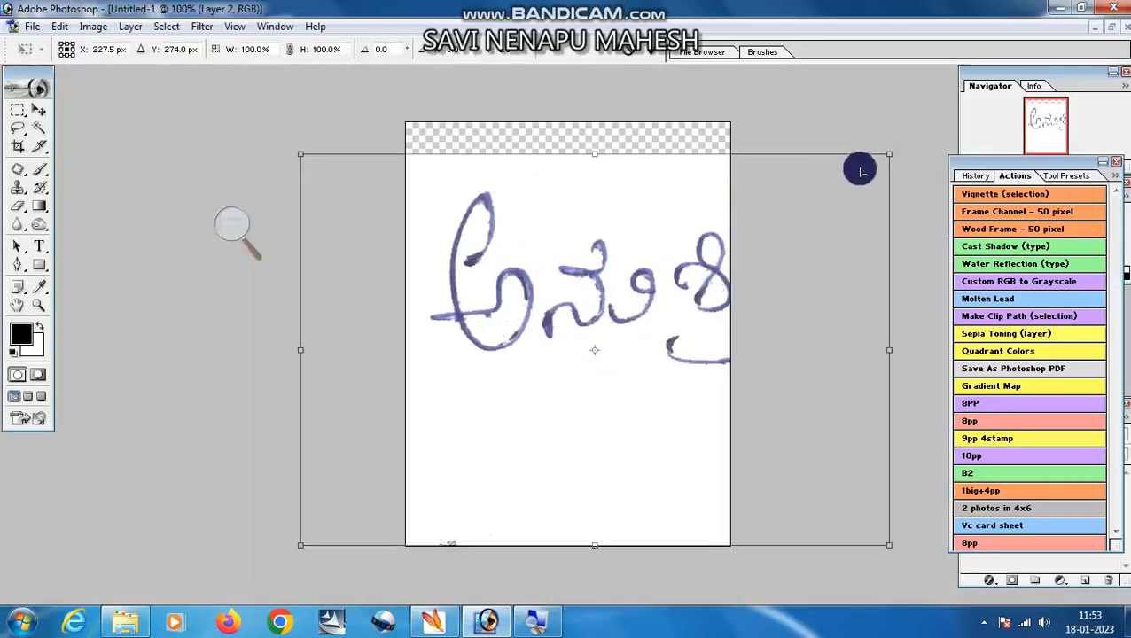
mouse_move(882, 157)
mouse_down()
mouse_move(631, 328)
mouse_move(601, 331)
mouse_move(653, 284)
mouse_up()
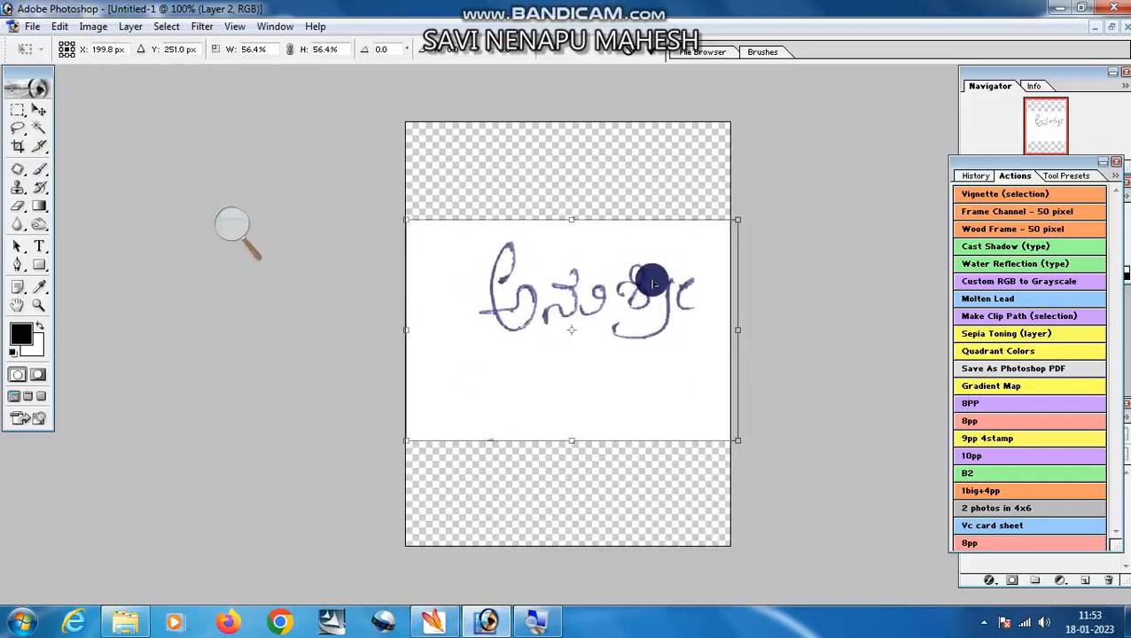
mouse_move(740, 220)
mouse_down()
mouse_move(664, 285)
mouse_move(676, 275)
mouse_up()
key(Return)
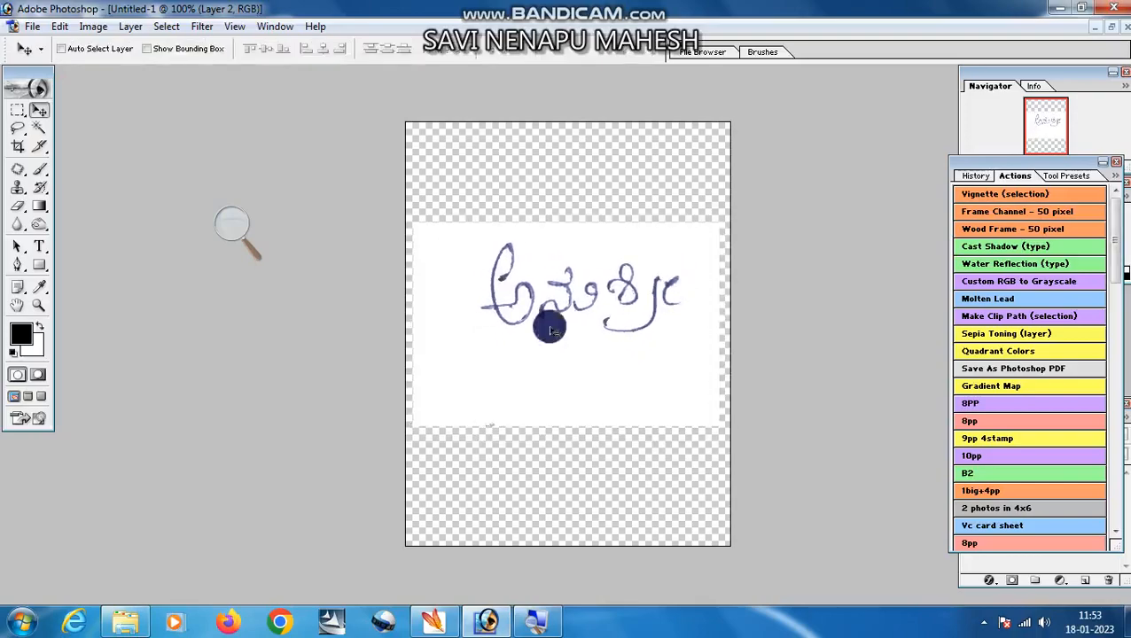
- Select the signature layer's white background and the white areas enclosed by the letters with the Magic Wand and delete them
click(39, 130)
click(631, 376)
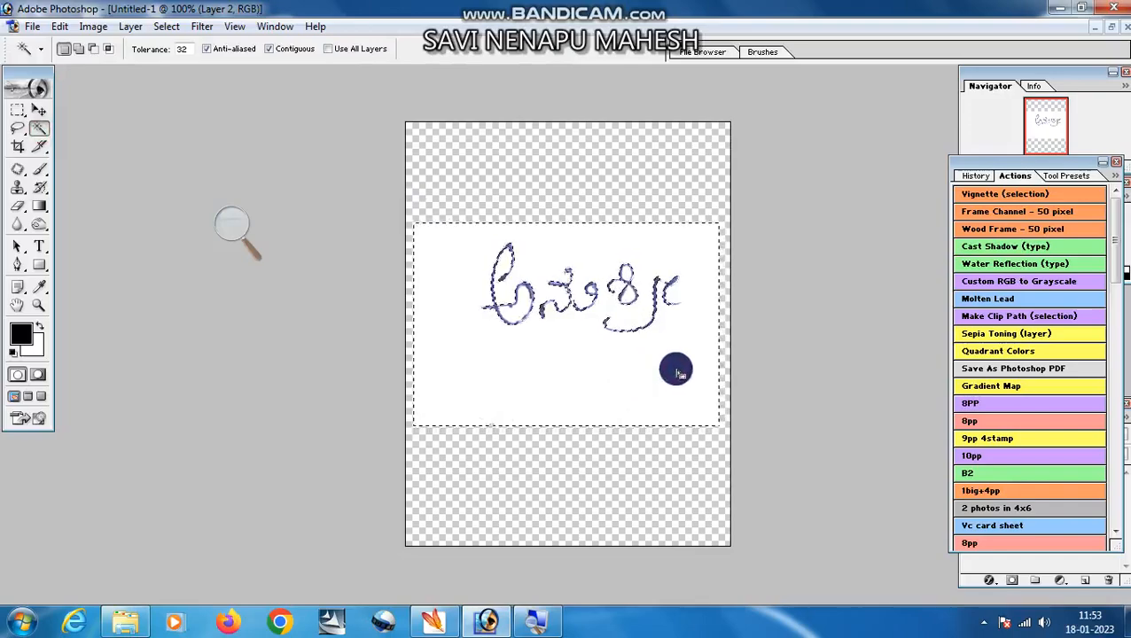
key(Delete)
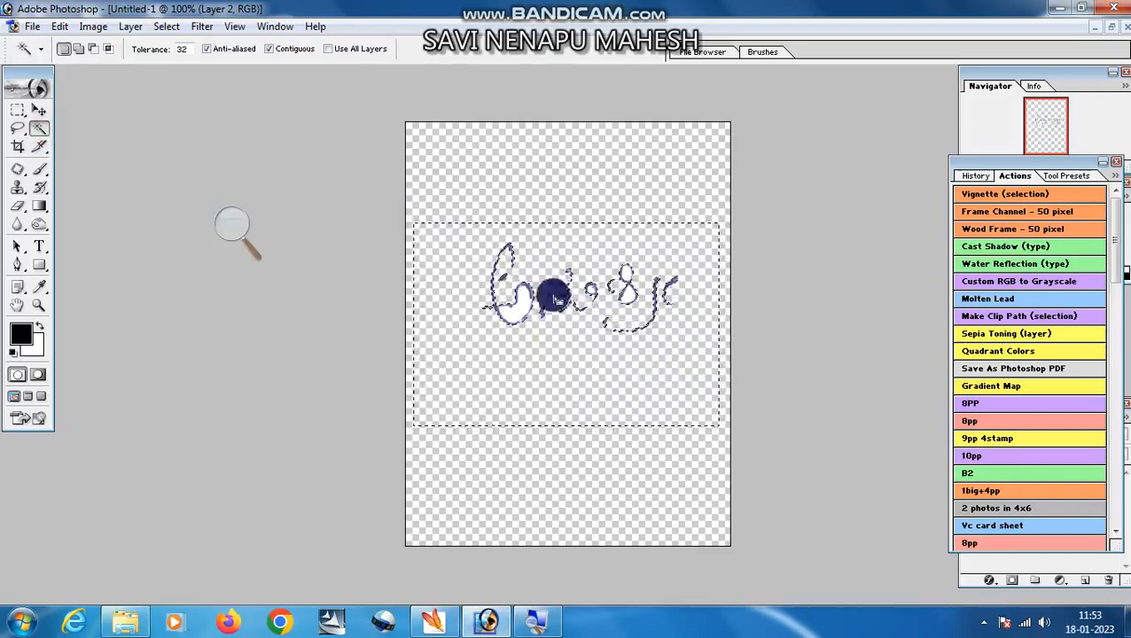
key(ctrl+d)
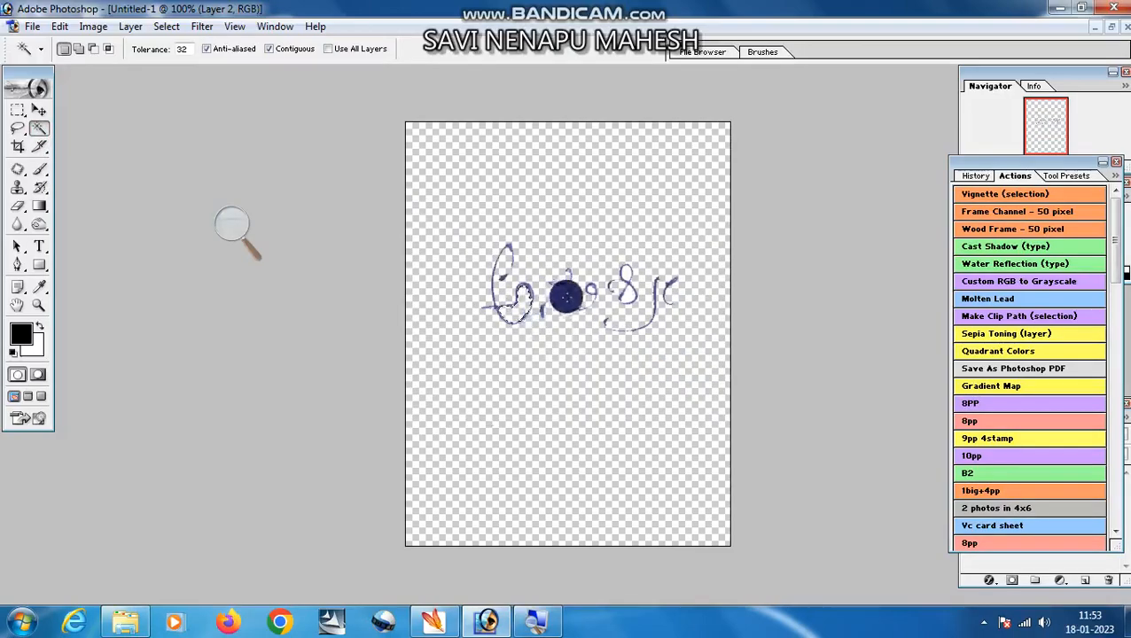
key(Delete)
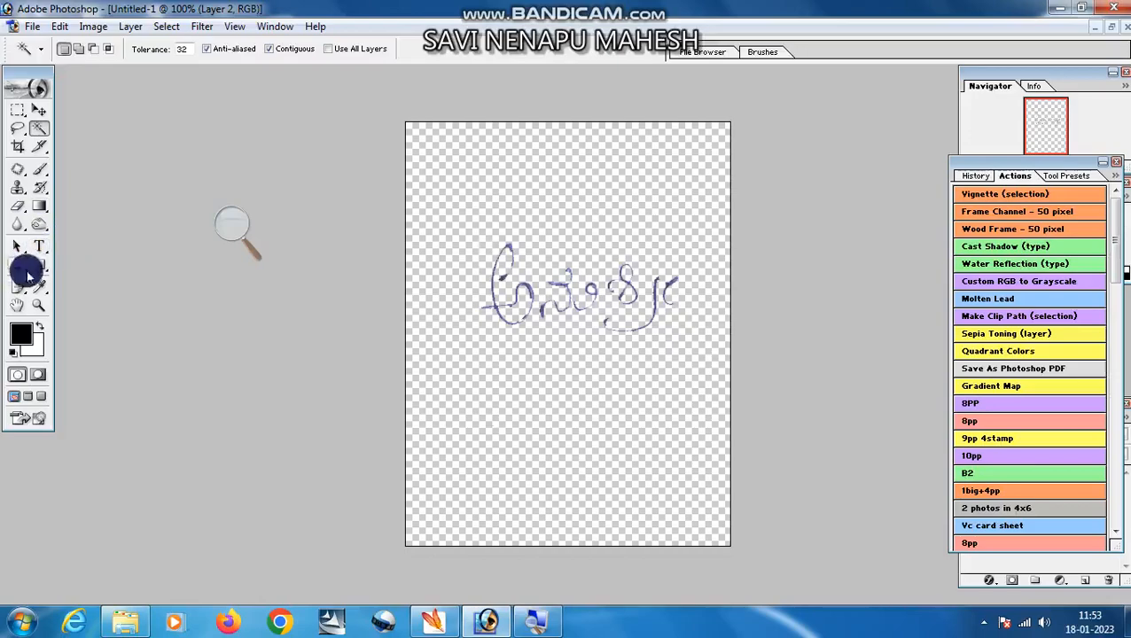
- Delete the white fill remaining inside the small closed loop of the signature's middle letter, using the Magic Wand at tolerance 32
click(39, 306)
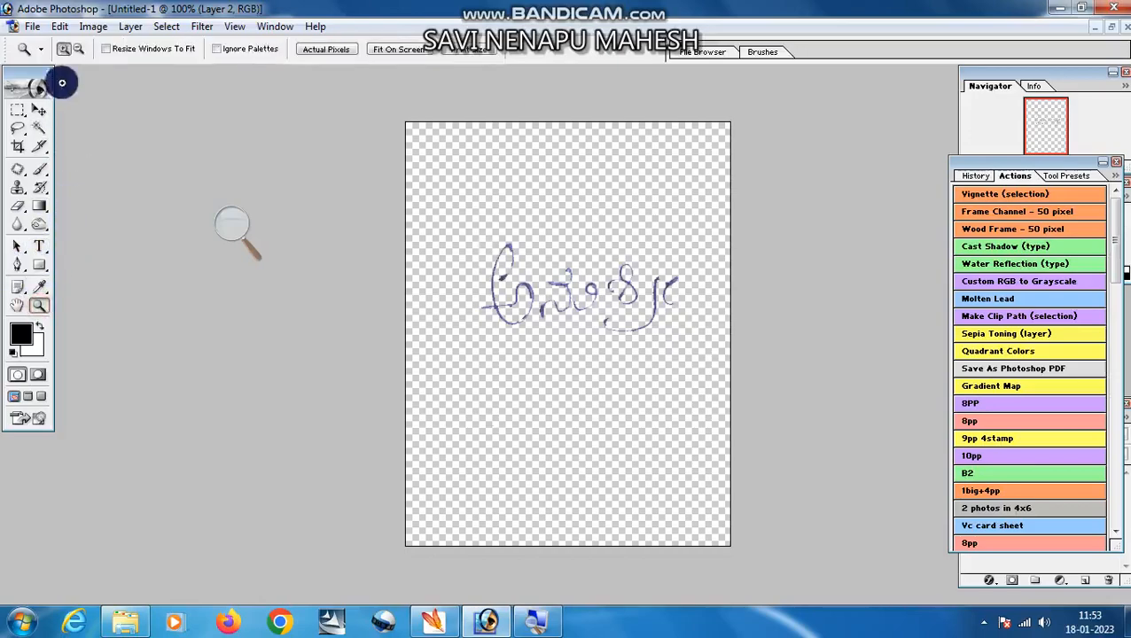
click(554, 314)
click(583, 293)
click(585, 306)
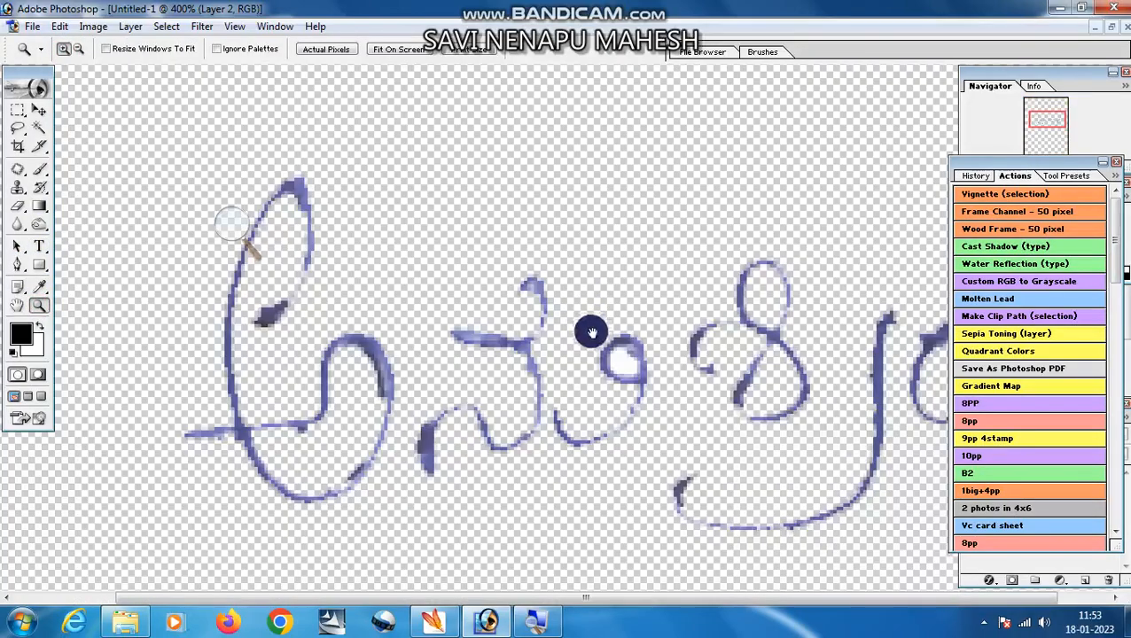
click(39, 133)
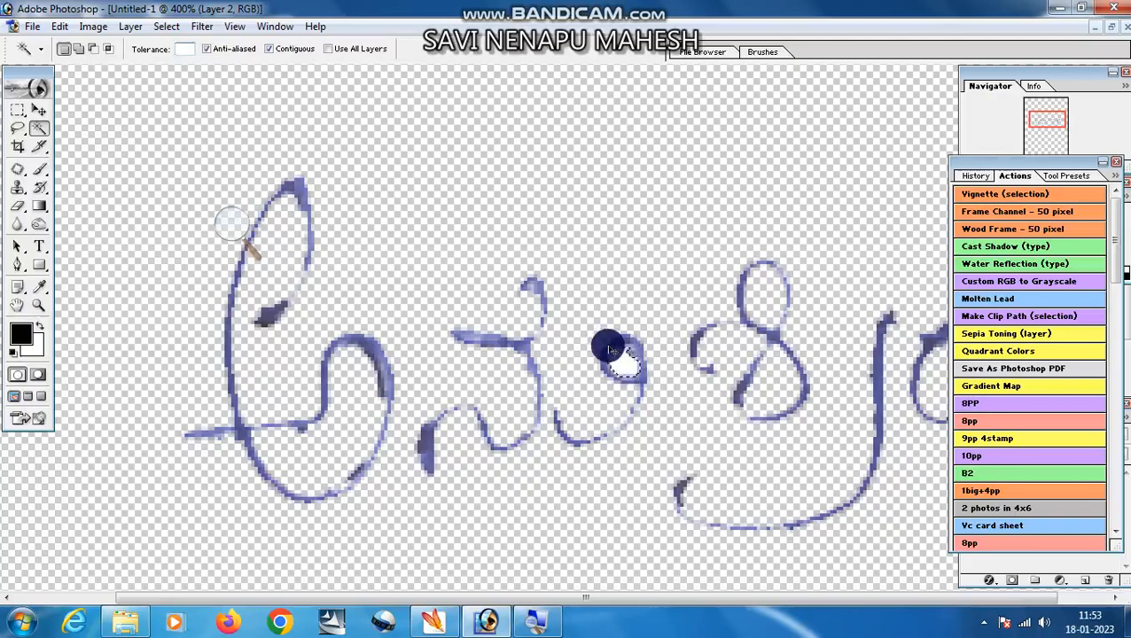
click(42, 112)
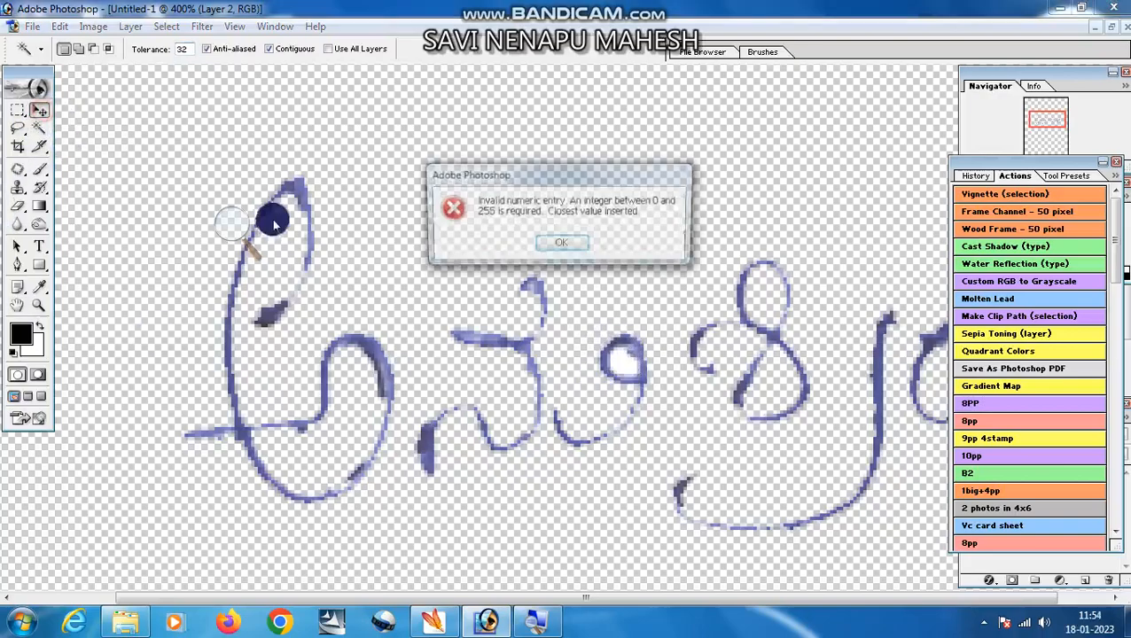
click(578, 245)
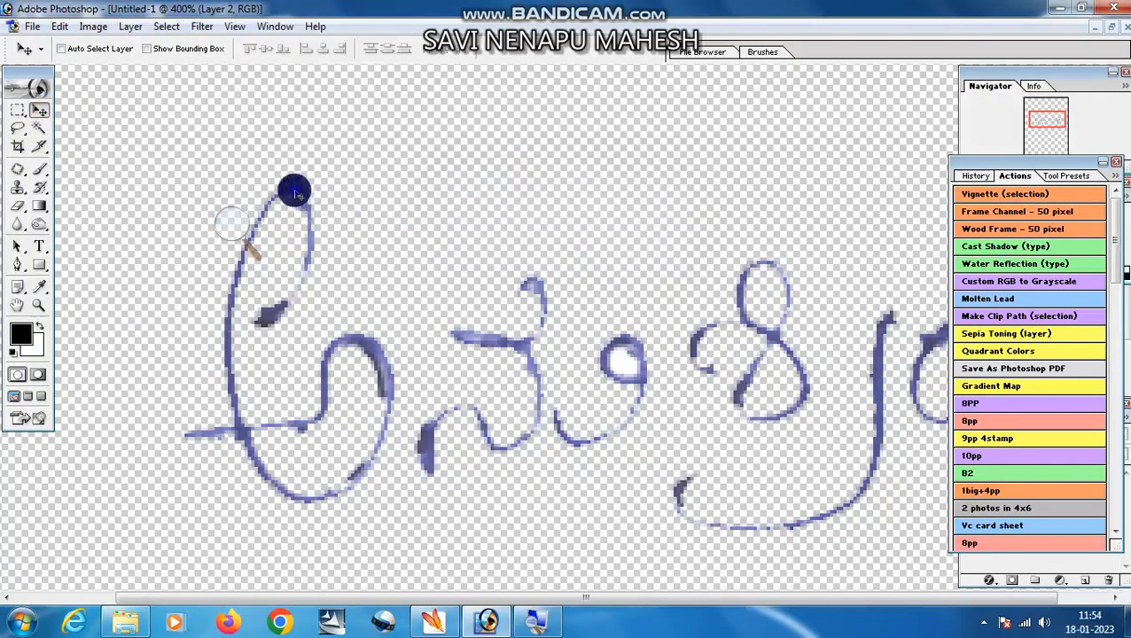
drag(294, 192, 294, 267)
drag(273, 228, 287, 200)
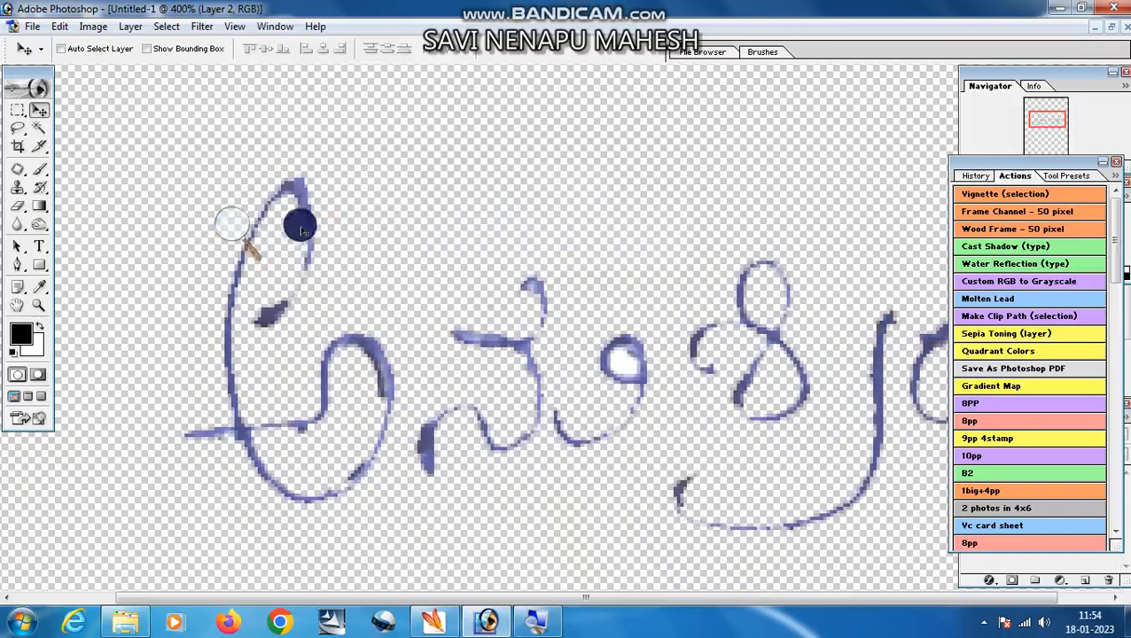
click(39, 128)
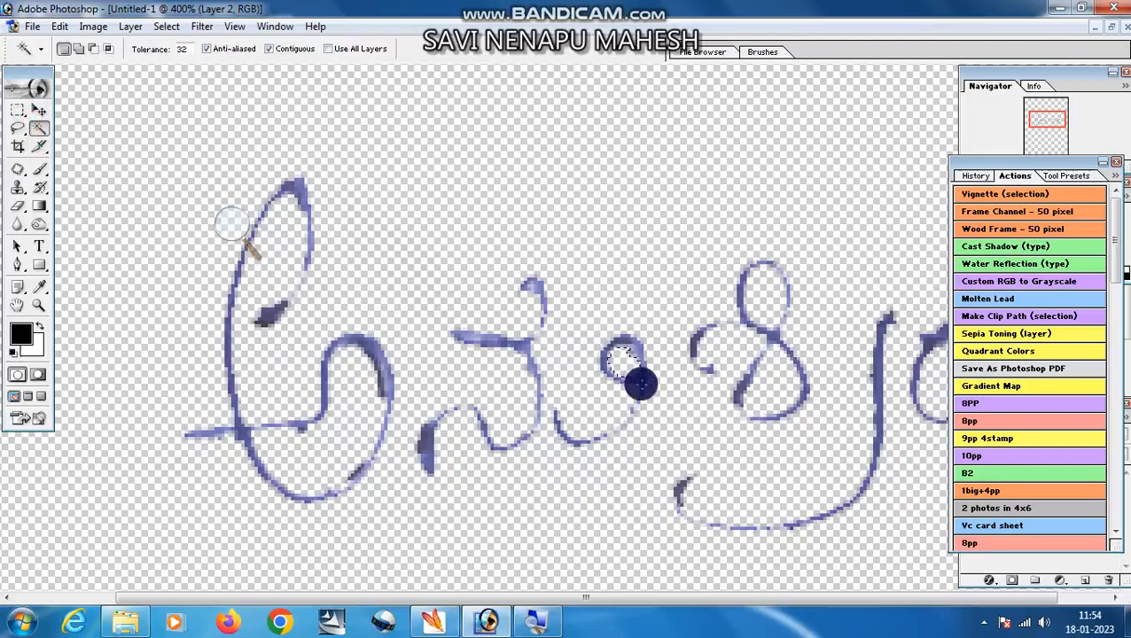
- Save the transparent signature document in PNG format as Untitled-1 copy.png in the PNG folder, with interlacing set to None
click(38, 305)
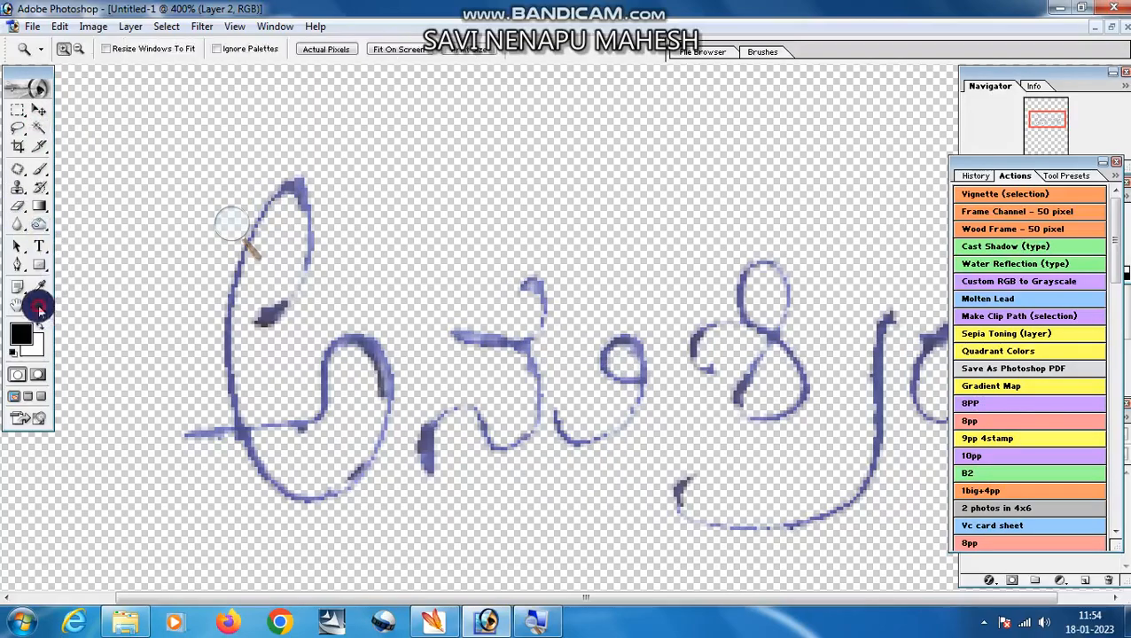
click(81, 49)
click(671, 346)
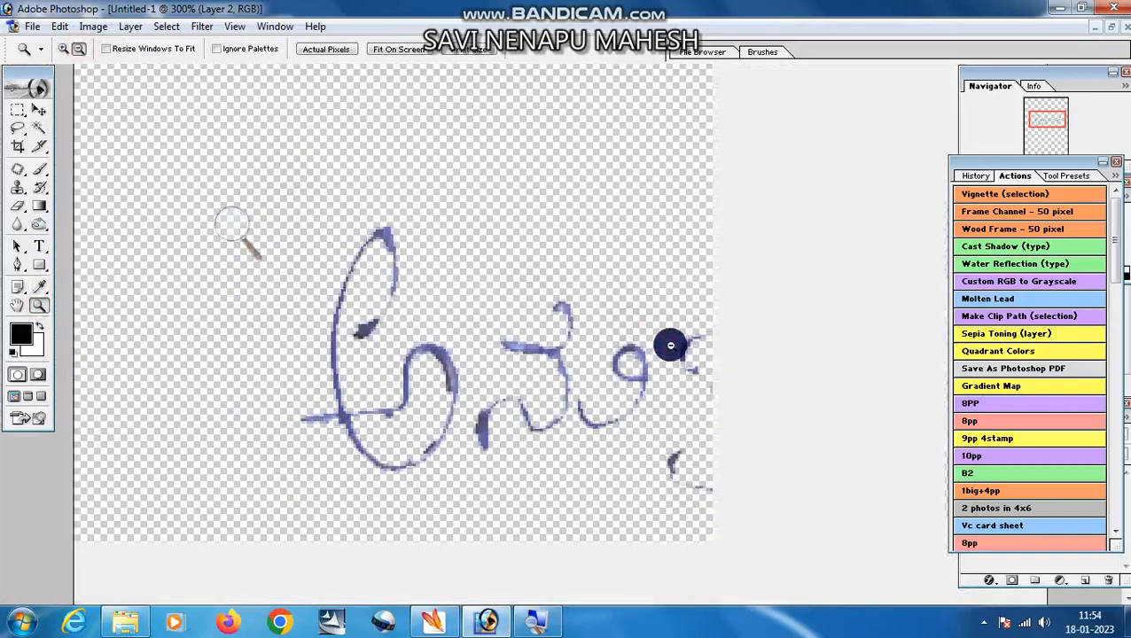
click(672, 346)
click(671, 346)
click(671, 345)
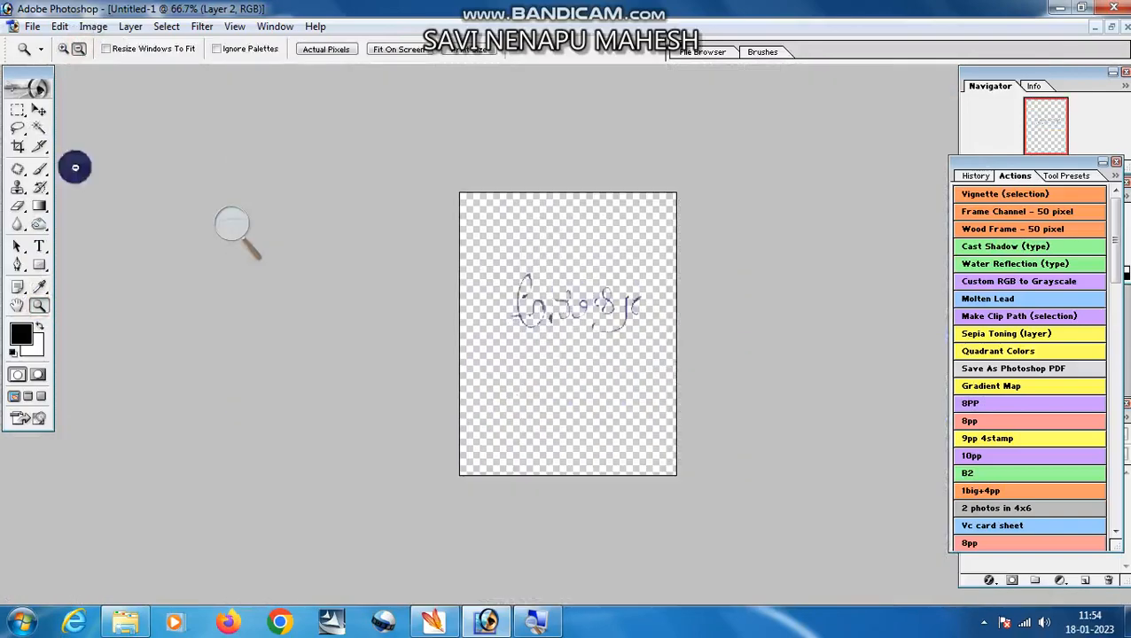
click(35, 26)
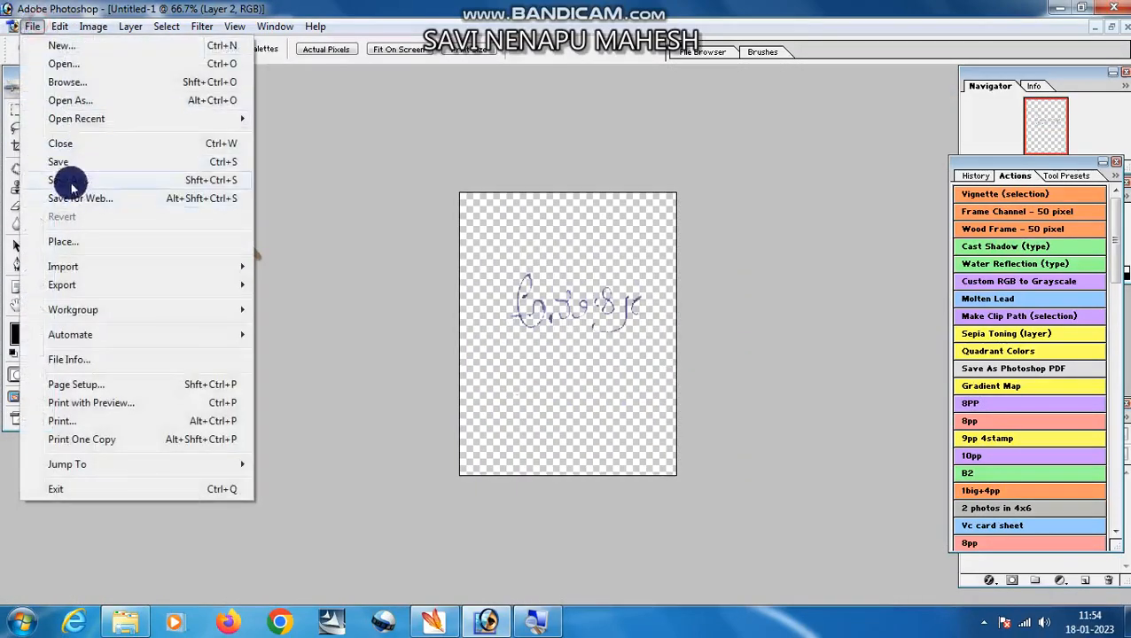
click(73, 182)
click(562, 351)
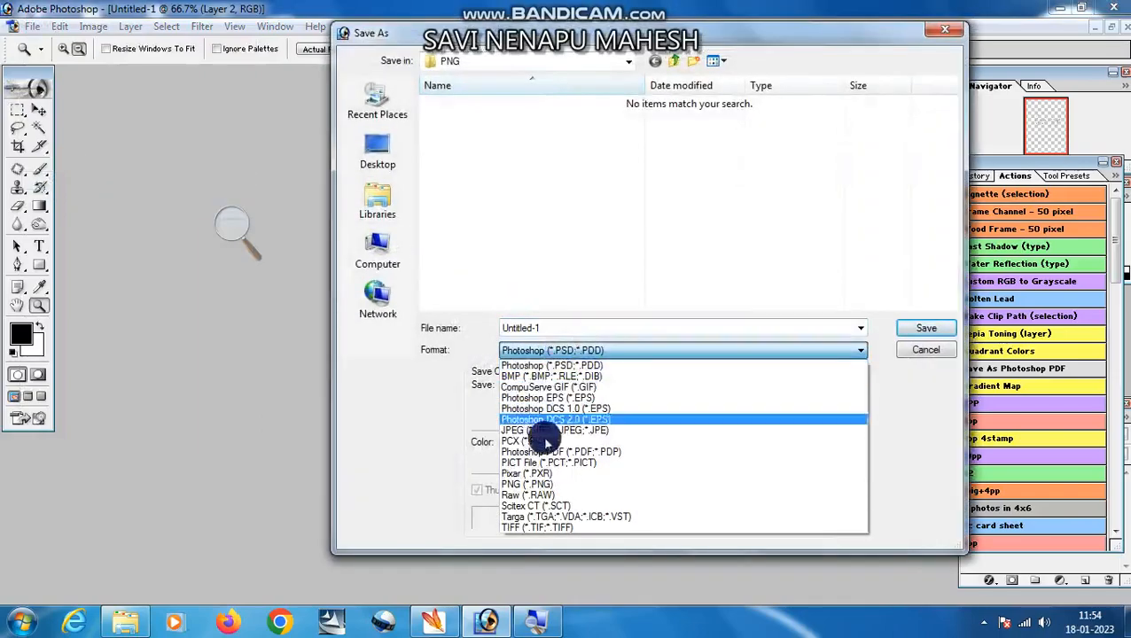
click(526, 484)
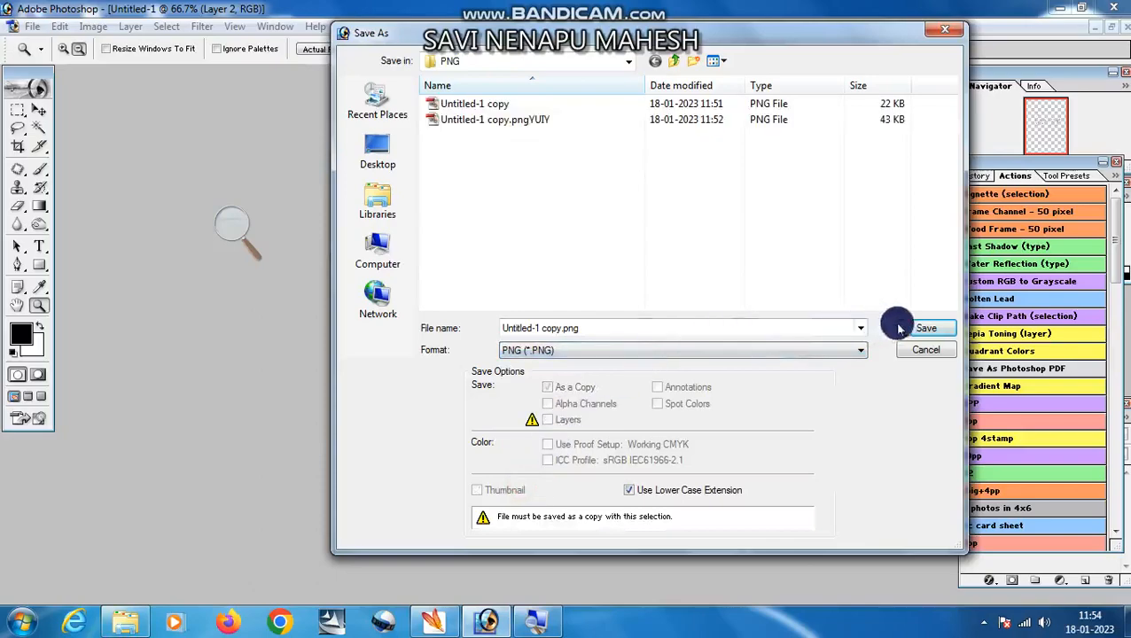
click(925, 326)
click(521, 244)
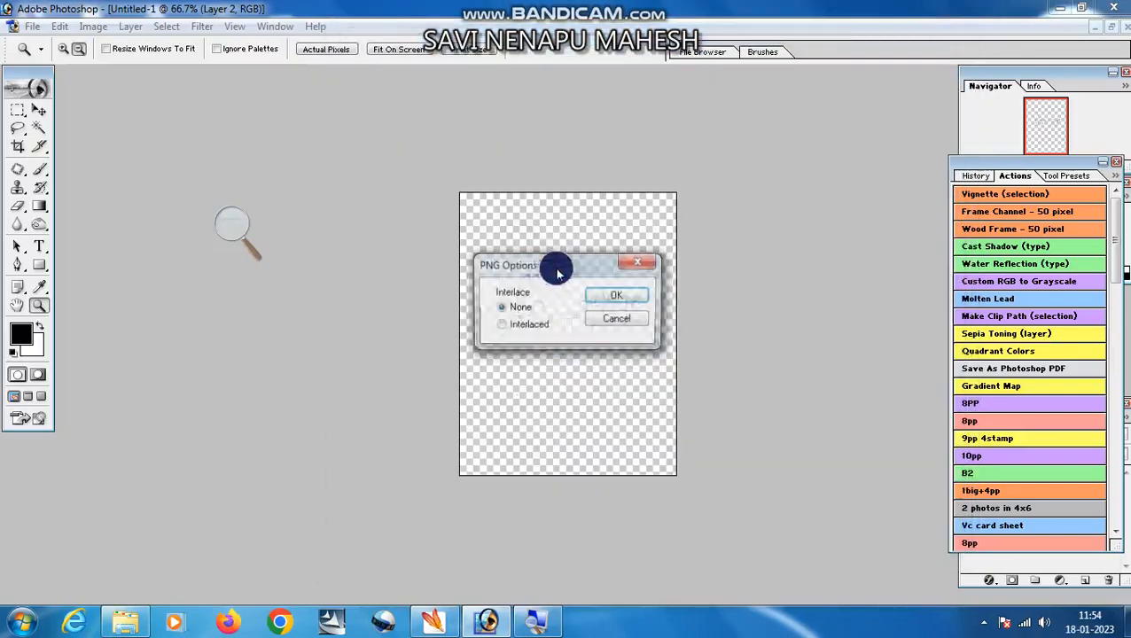
click(601, 293)
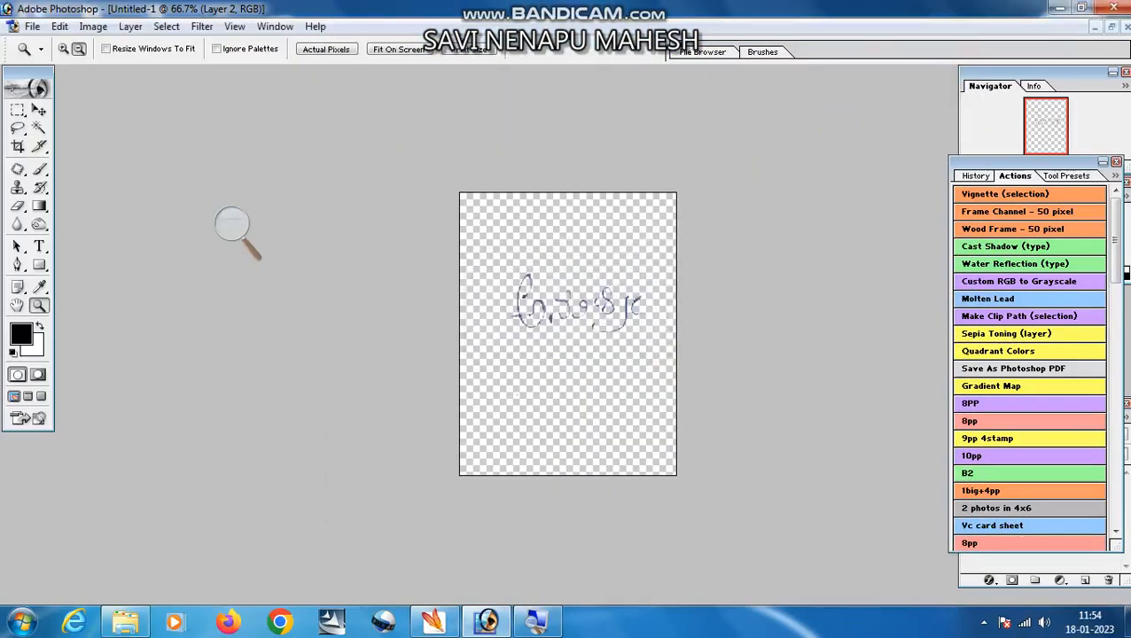
- Restore the separate document windows and bring r6y.jpg to the front
click(1114, 28)
click(332, 211)
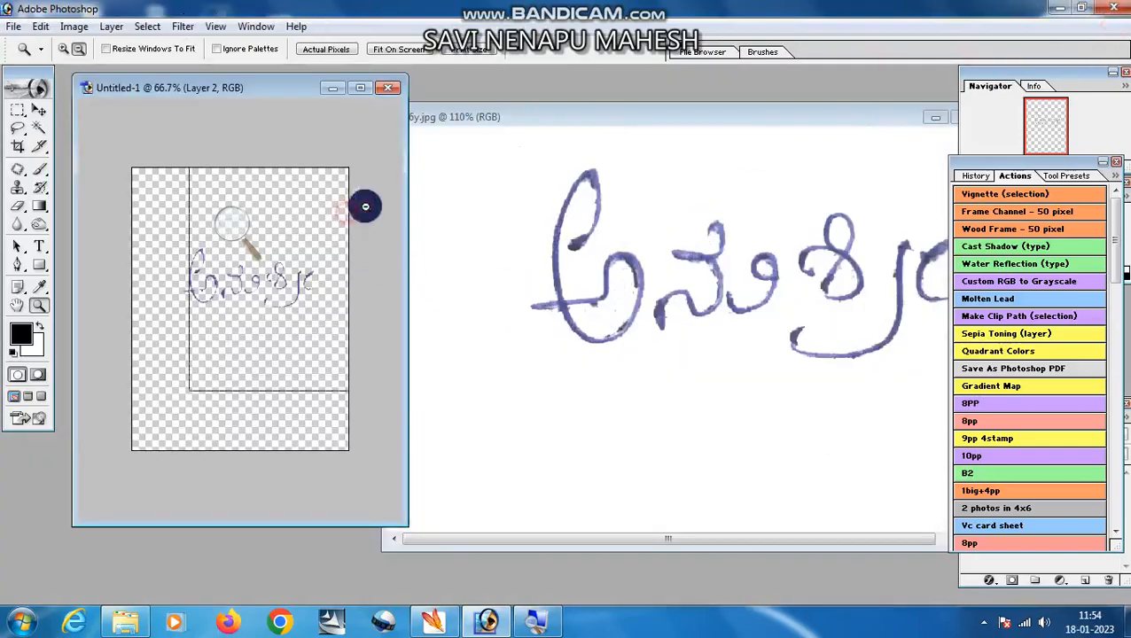
click(814, 122)
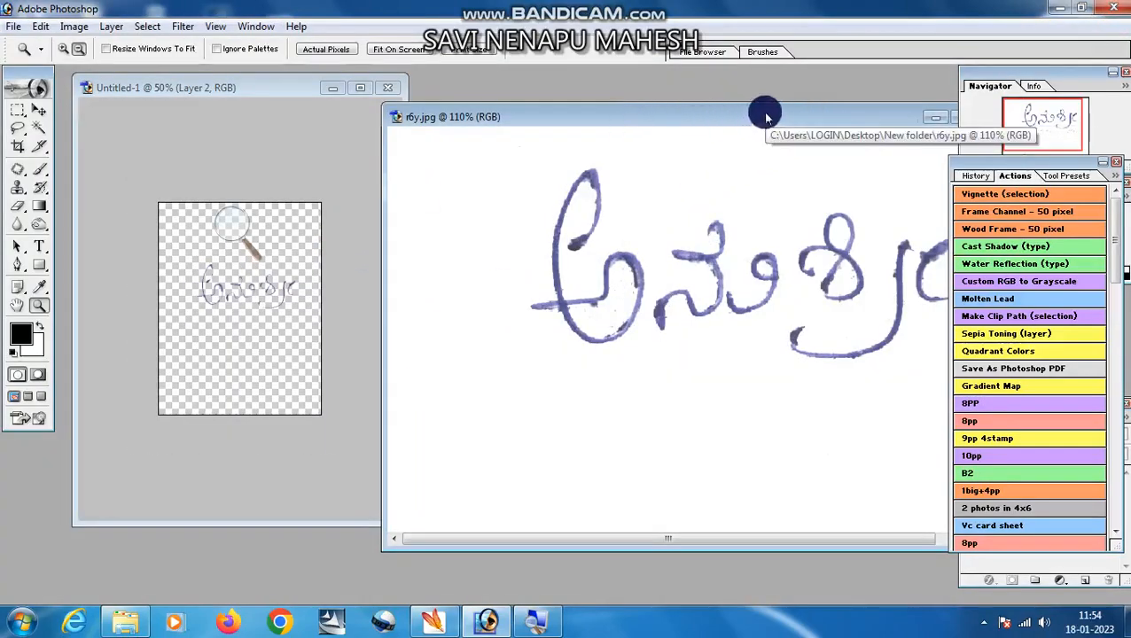
- Open werw.jpg from the desktop's New folder in Photoshop alongside r6y.jpg
drag(762, 111, 716, 106)
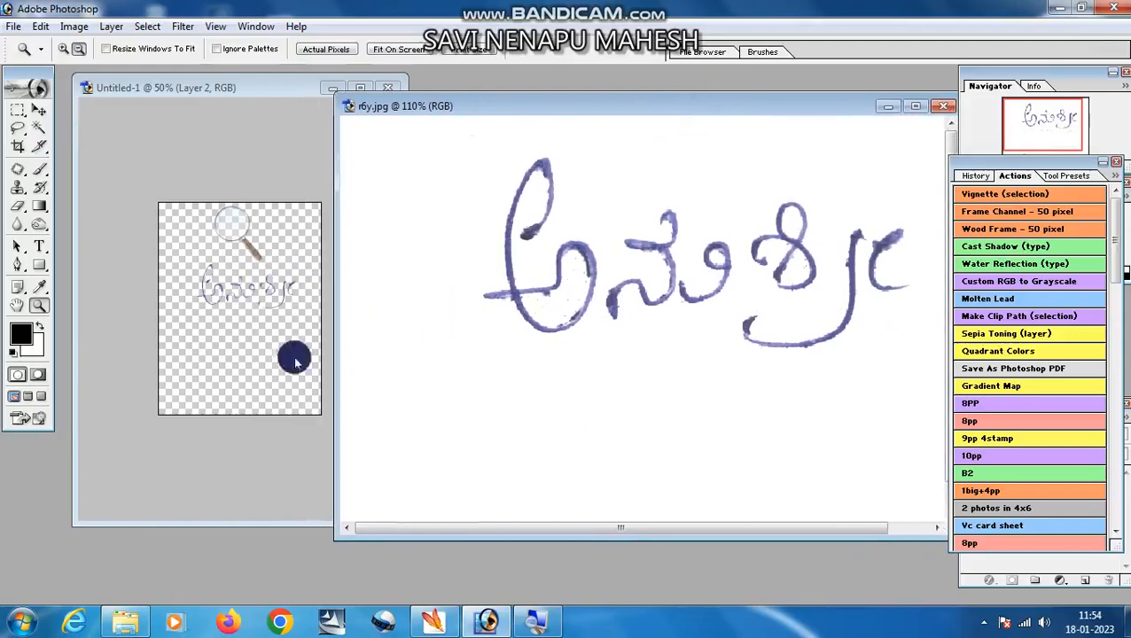
click(27, 624)
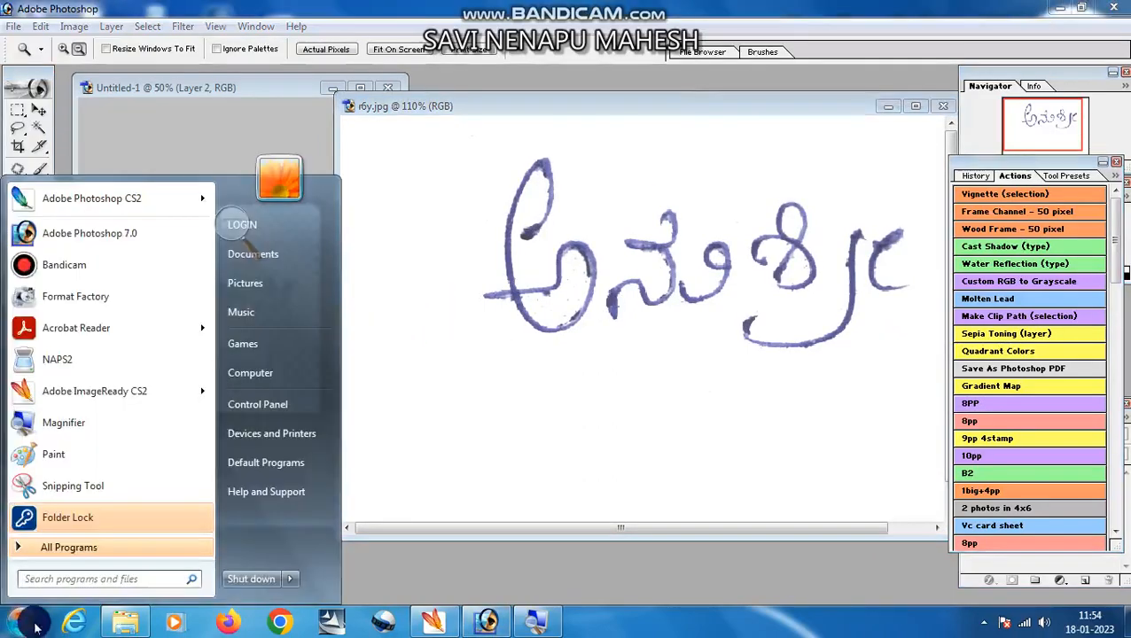
click(486, 440)
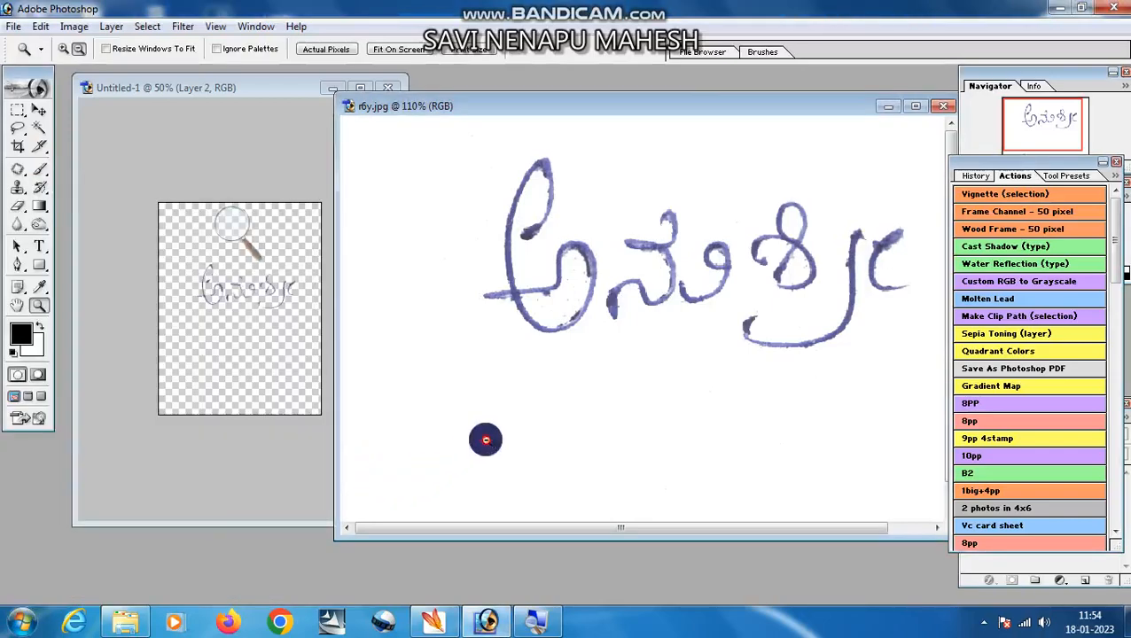
click(1057, 9)
click(763, 357)
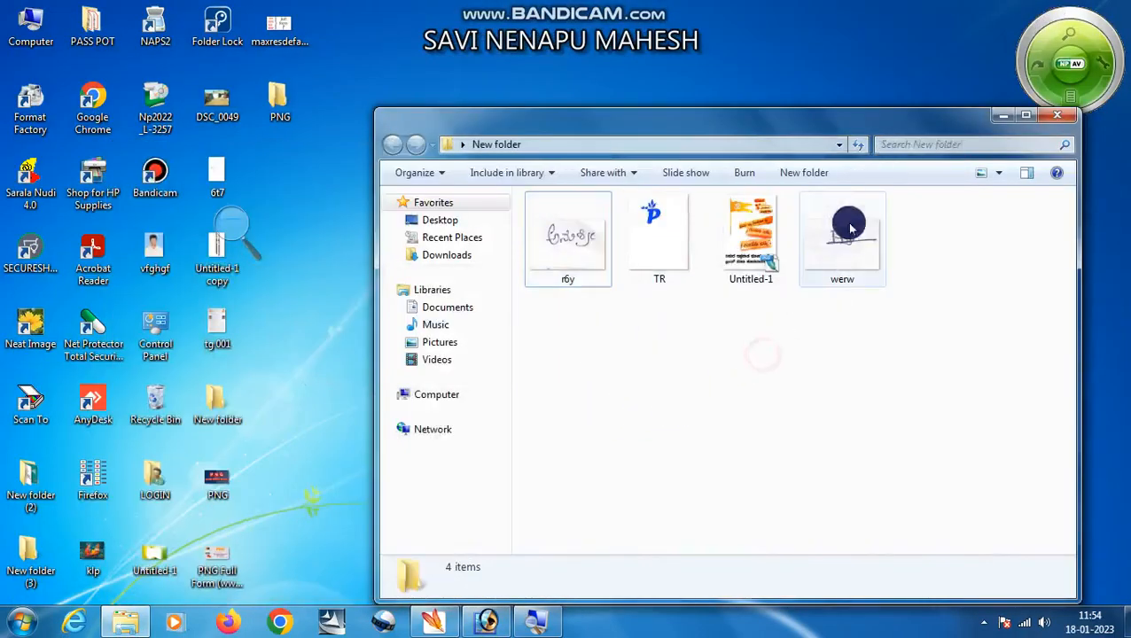
drag(823, 248, 492, 290)
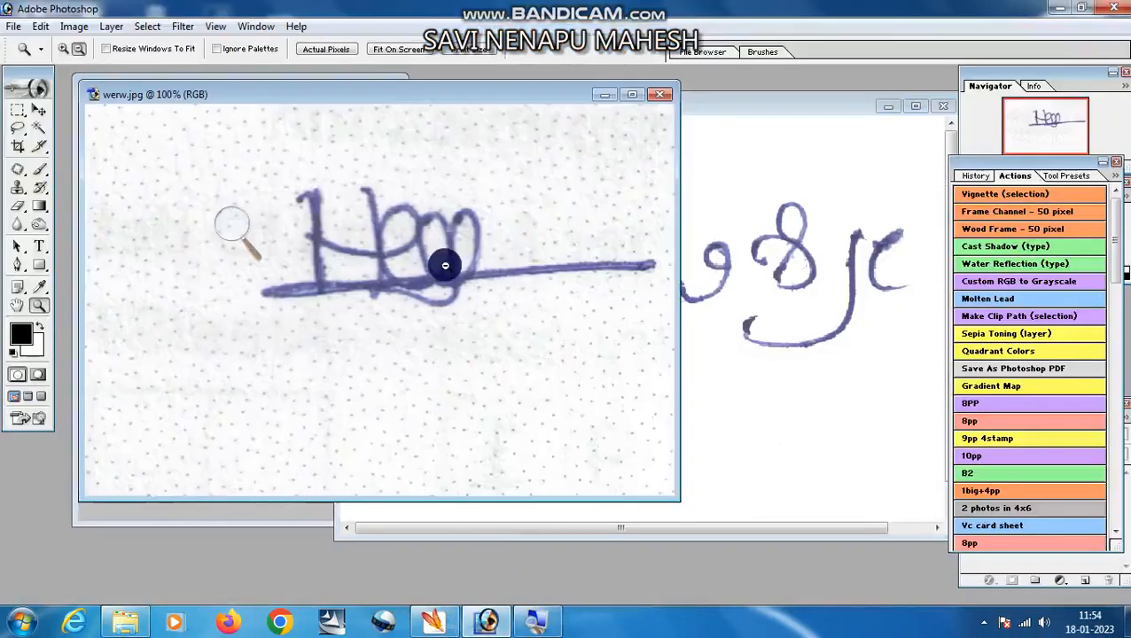
- Select the handwritten signature in werw.jpg with the Magic Wand at tolerance 32 and copy it into r6y.jpg below the Kannada signature
click(40, 132)
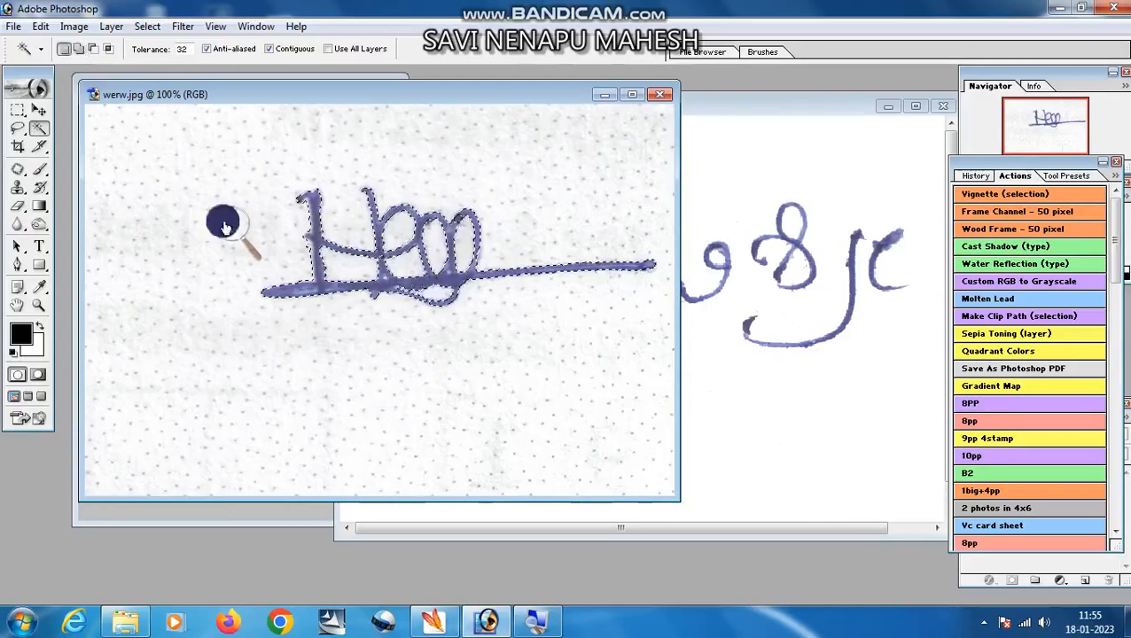
click(41, 110)
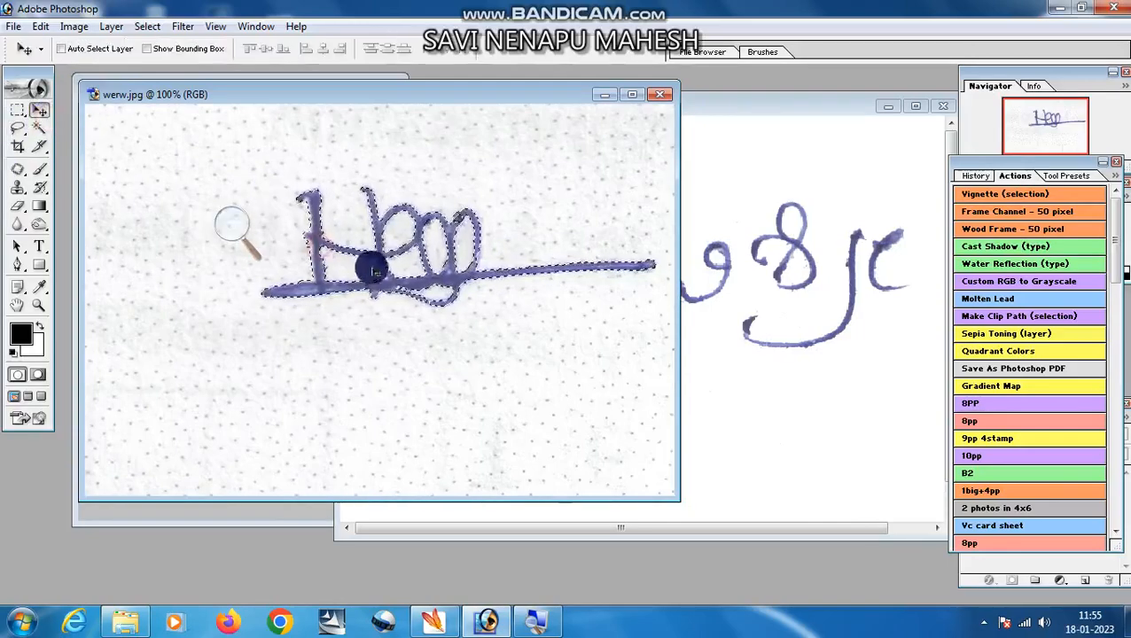
mouse_move(381, 278)
mouse_down()
mouse_move(391, 353)
mouse_move(396, 313)
mouse_move(396, 346)
mouse_move(750, 384)
mouse_move(682, 435)
mouse_move(582, 453)
mouse_up()
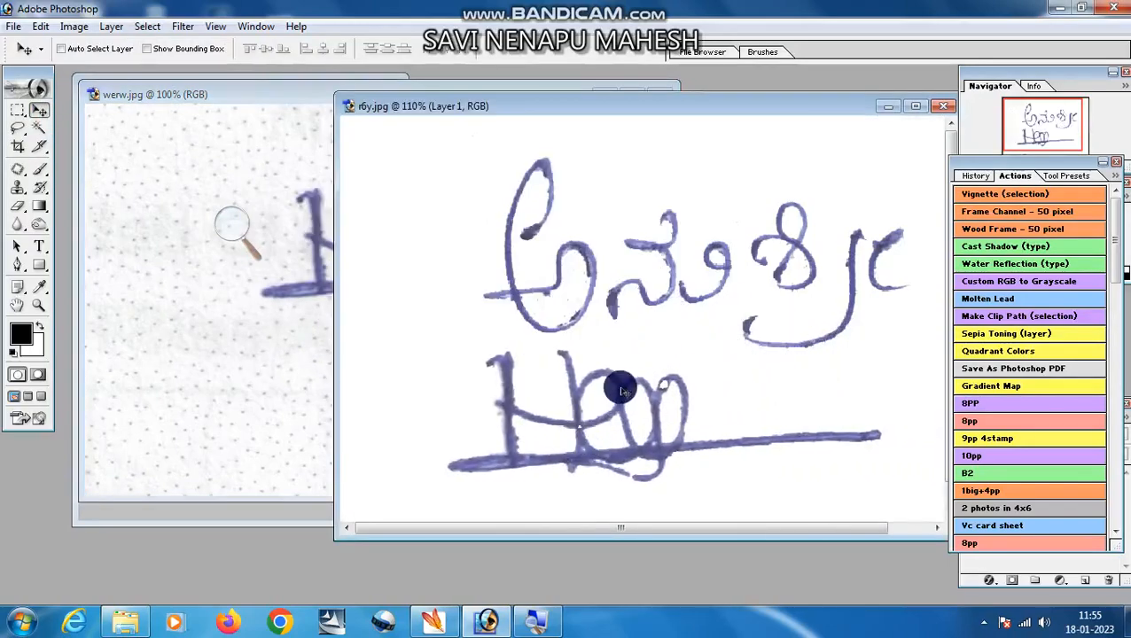
- Add the unselected dark spot at the top of the last loop to the signature selection in werw.jpg, using the Magic Wand
click(318, 231)
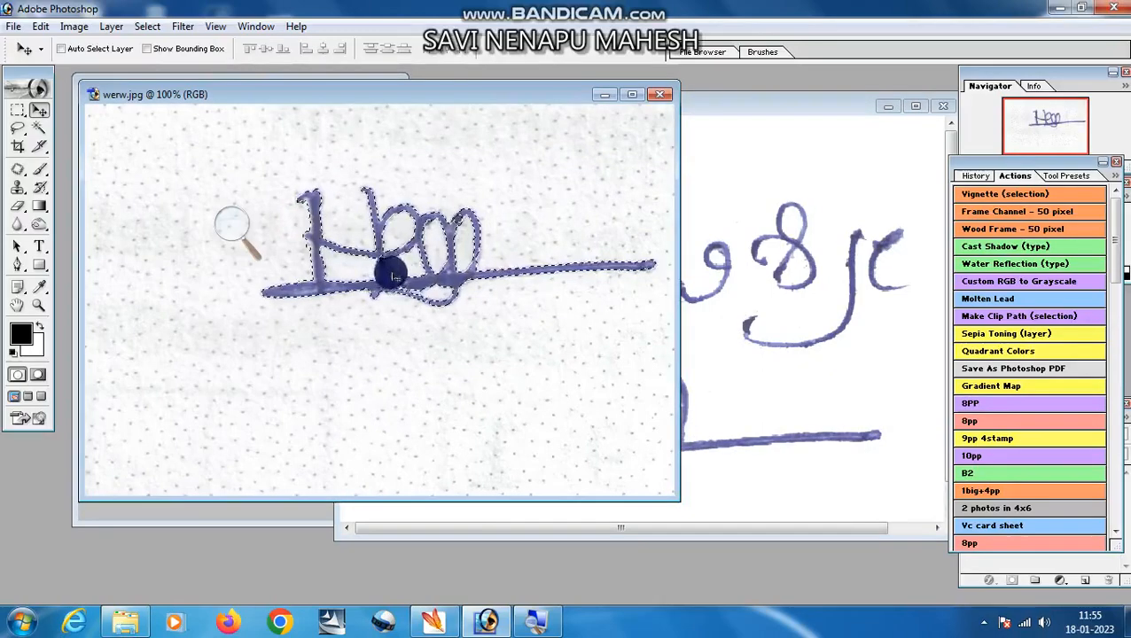
click(39, 305)
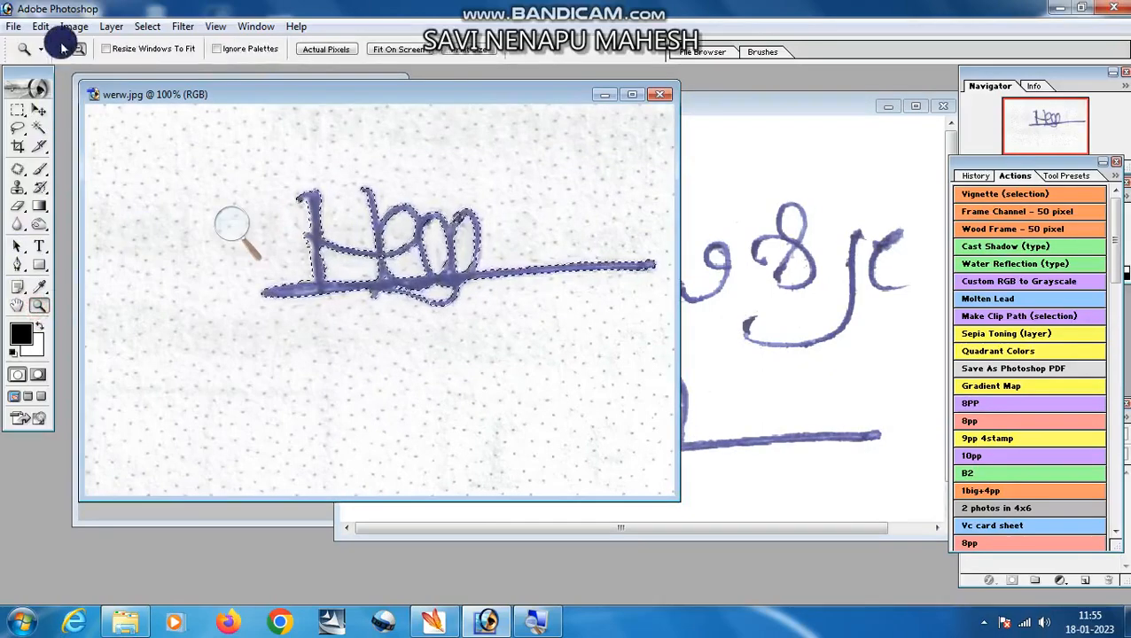
click(455, 242)
click(479, 297)
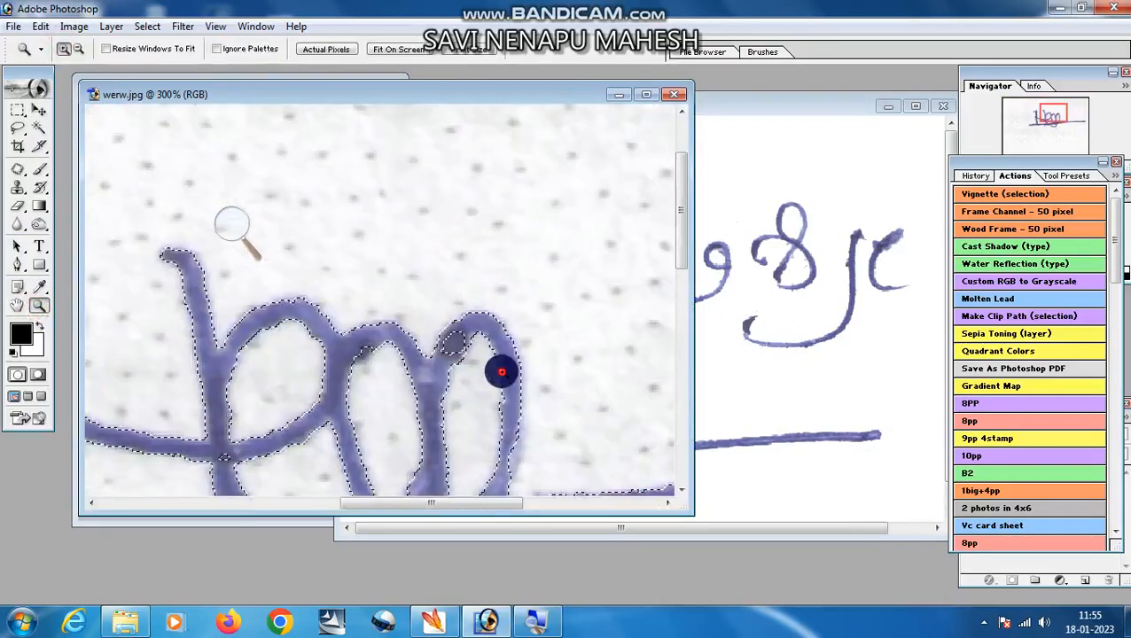
click(355, 358)
click(38, 127)
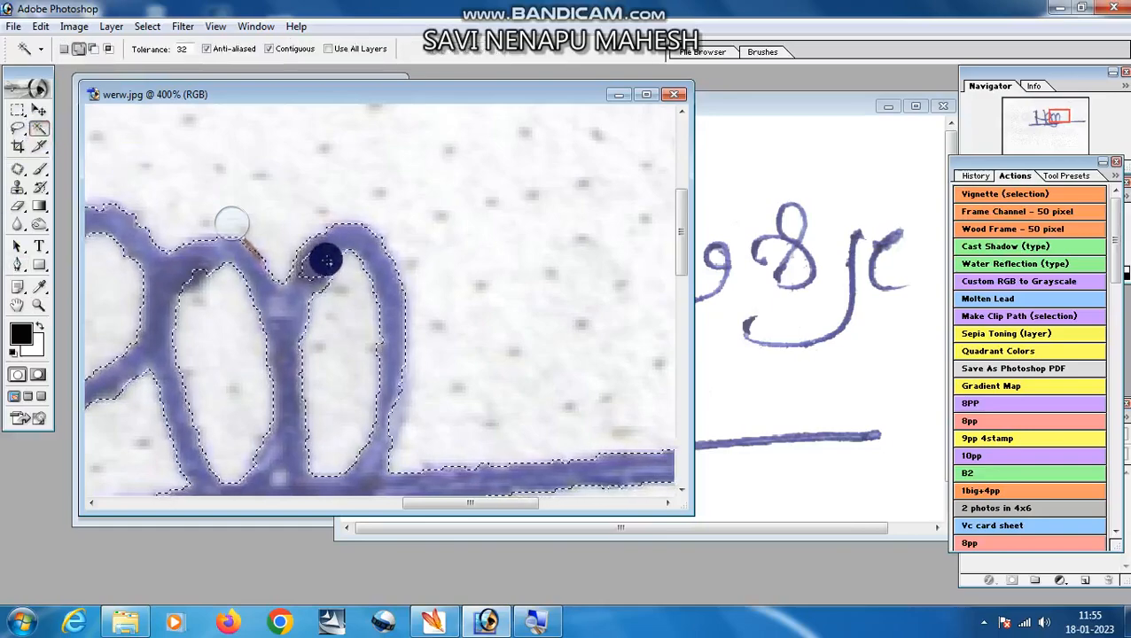
shift+click(326, 260)
- Add the small unselected specks at the stroke crossings and along the underline to the signature selection in werw.jpg
scroll(372, 341, down, 4)
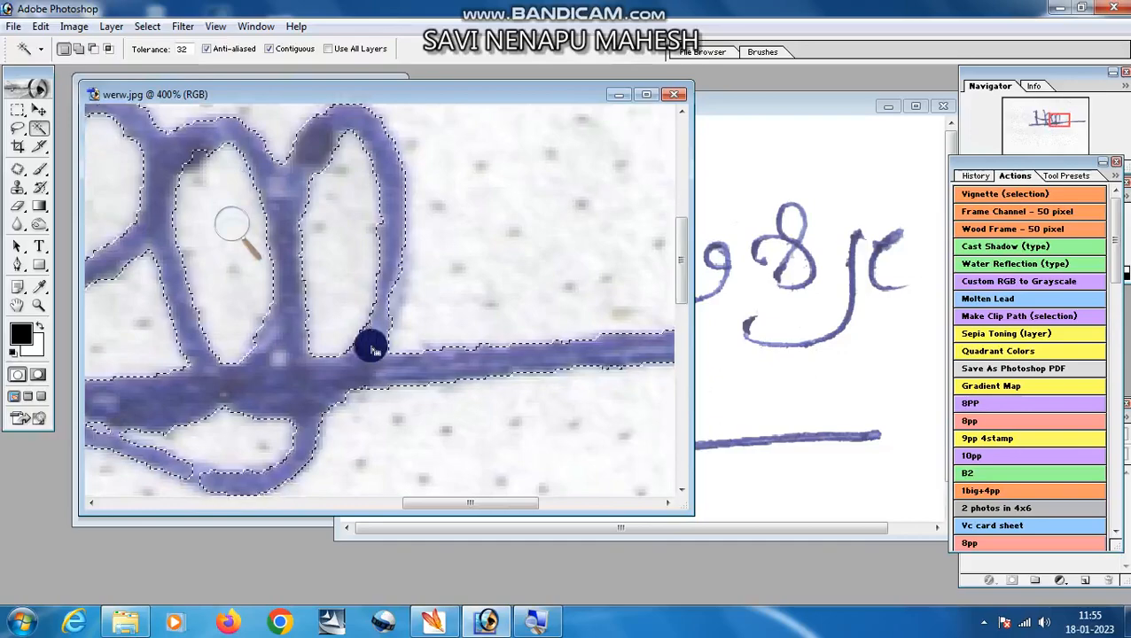
scroll(292, 366, down, 1)
drag(207, 335, 416, 320)
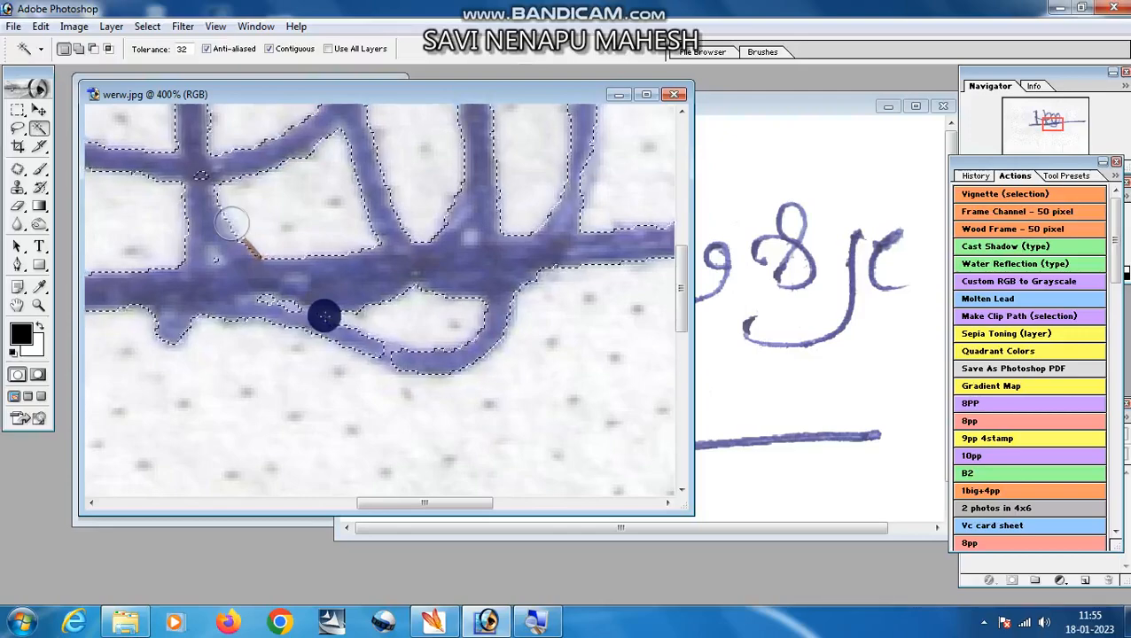
drag(222, 295, 284, 348)
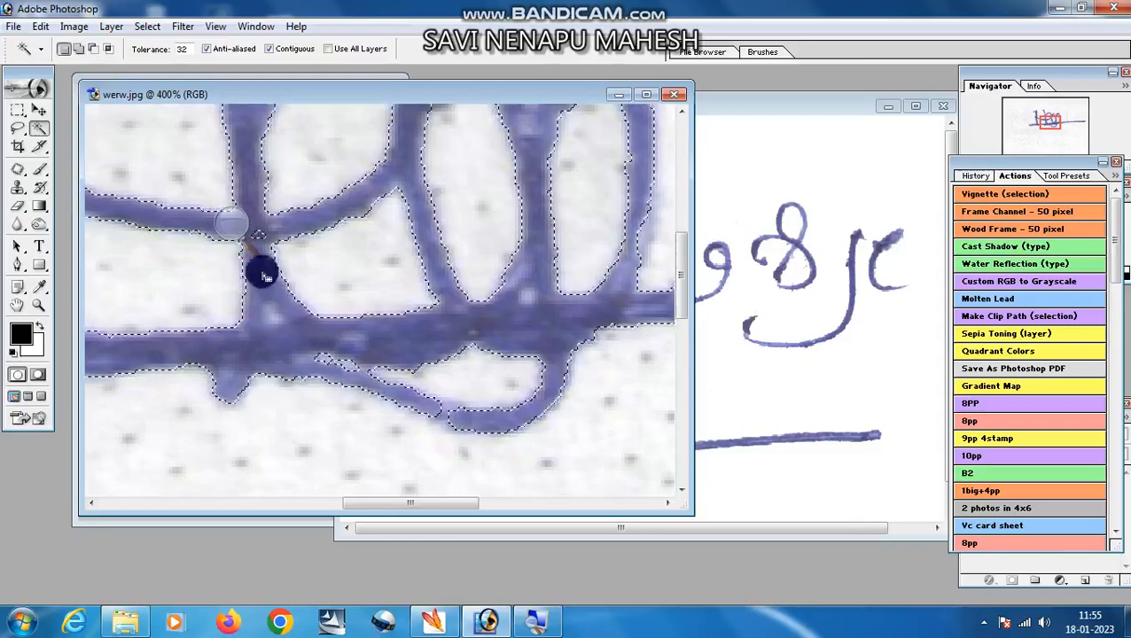
mouse_move(277, 252)
mouse_down()
mouse_move(273, 333)
mouse_move(464, 367)
mouse_up()
drag(288, 387, 434, 357)
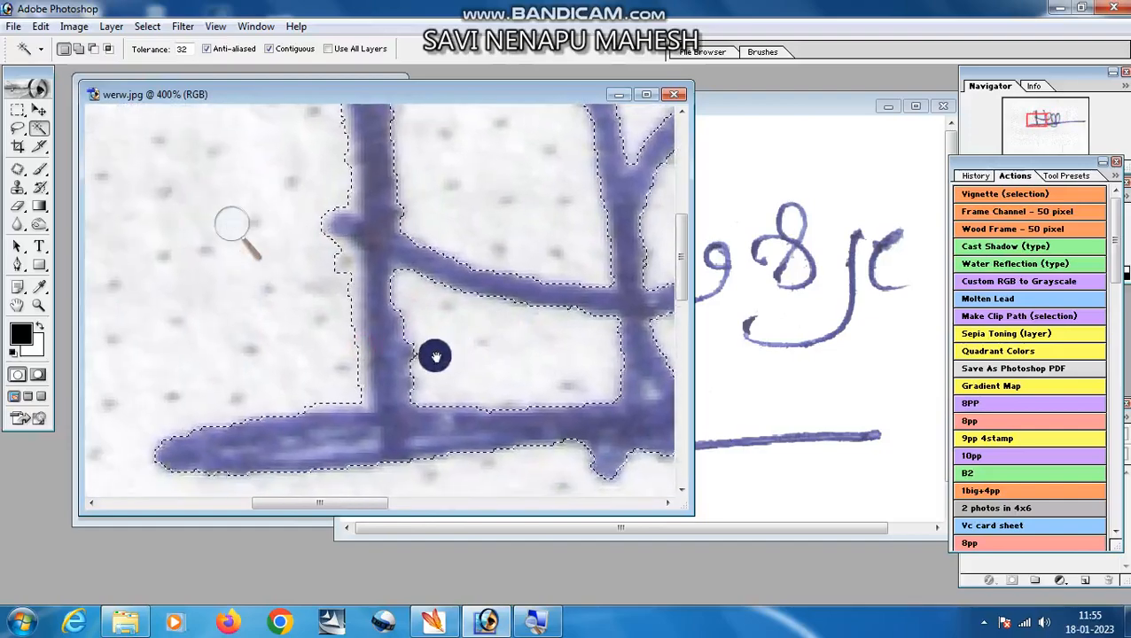
- Copy the corrected signature selection from werw.jpg into r6y.jpg with the Move tool
click(39, 305)
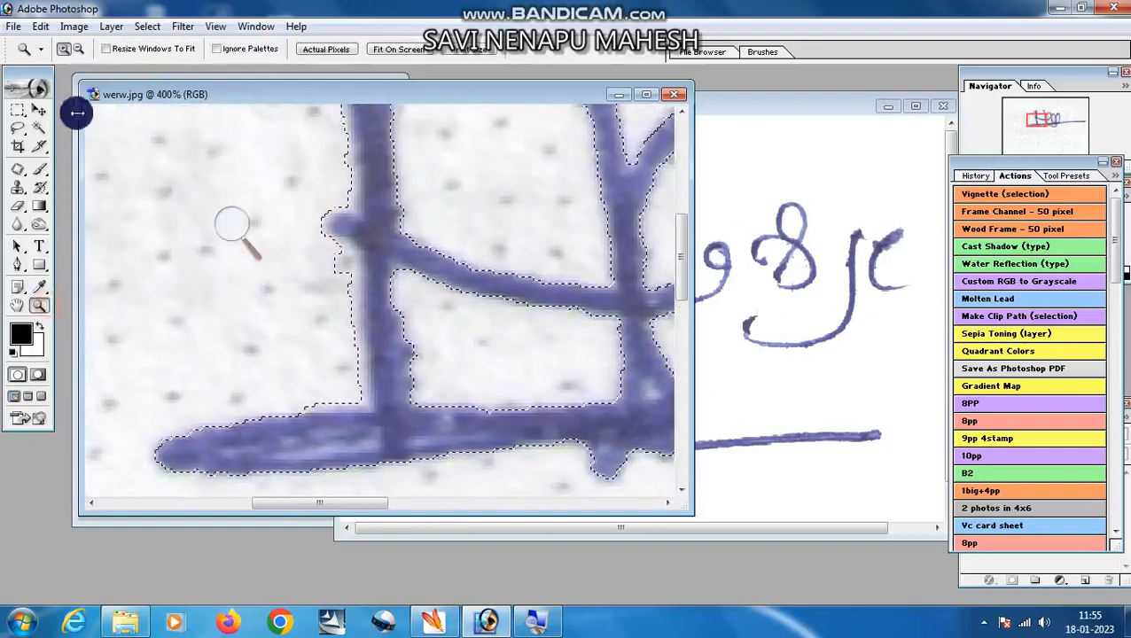
click(78, 49)
click(230, 159)
click(442, 298)
click(444, 298)
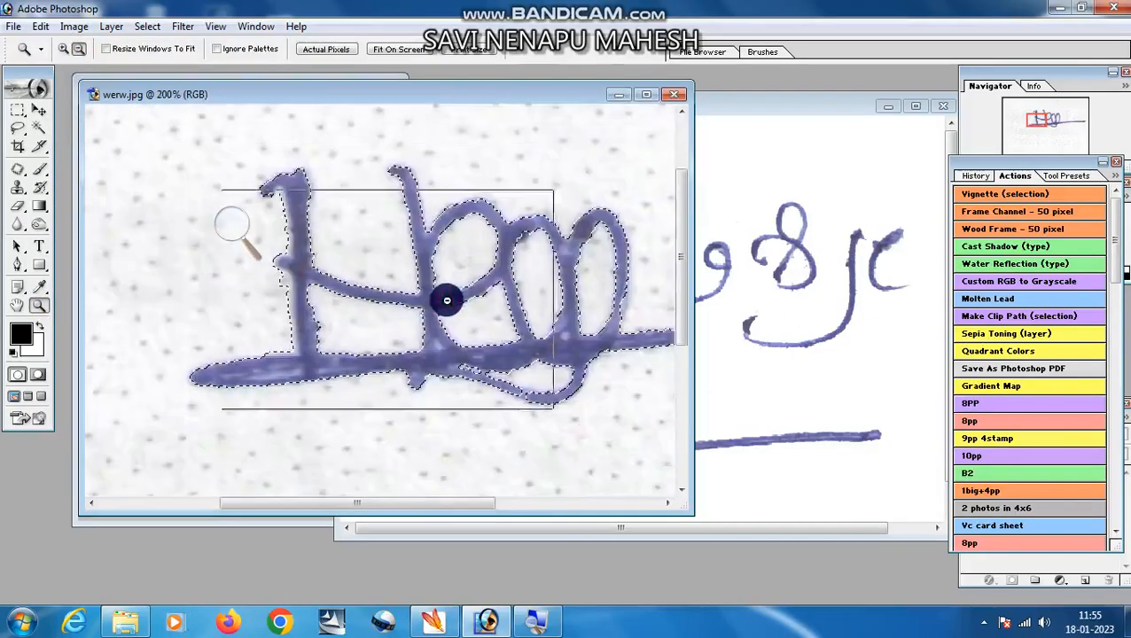
click(447, 300)
click(39, 110)
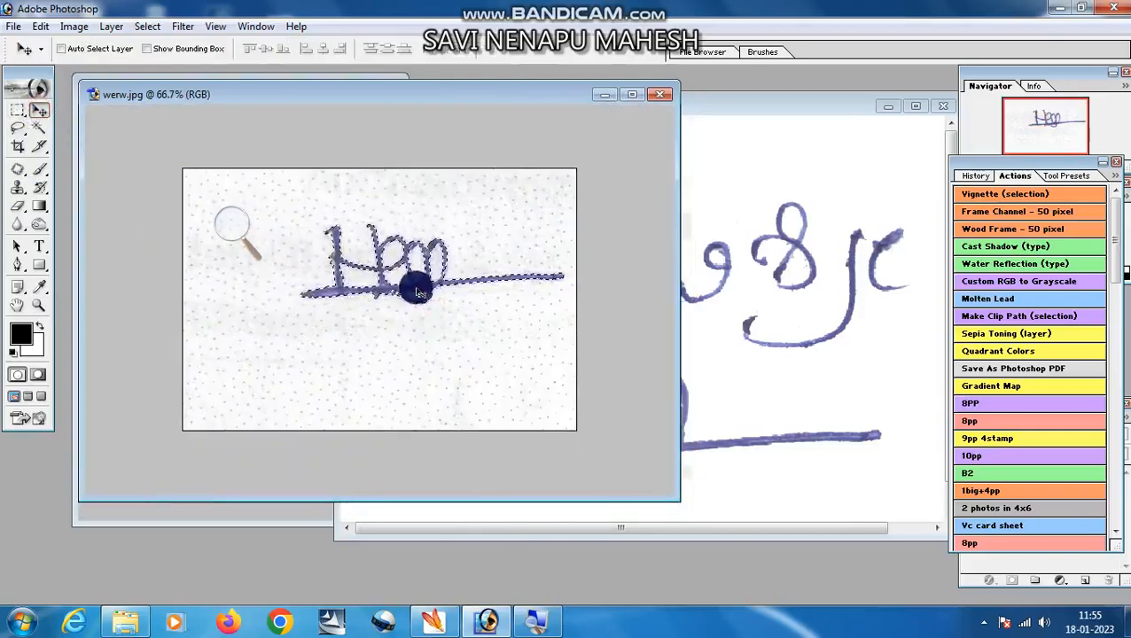
mouse_move(418, 293)
mouse_down()
mouse_move(464, 278)
mouse_move(607, 273)
mouse_move(791, 369)
mouse_move(644, 343)
mouse_move(571, 250)
mouse_move(478, 297)
mouse_move(550, 283)
mouse_up()
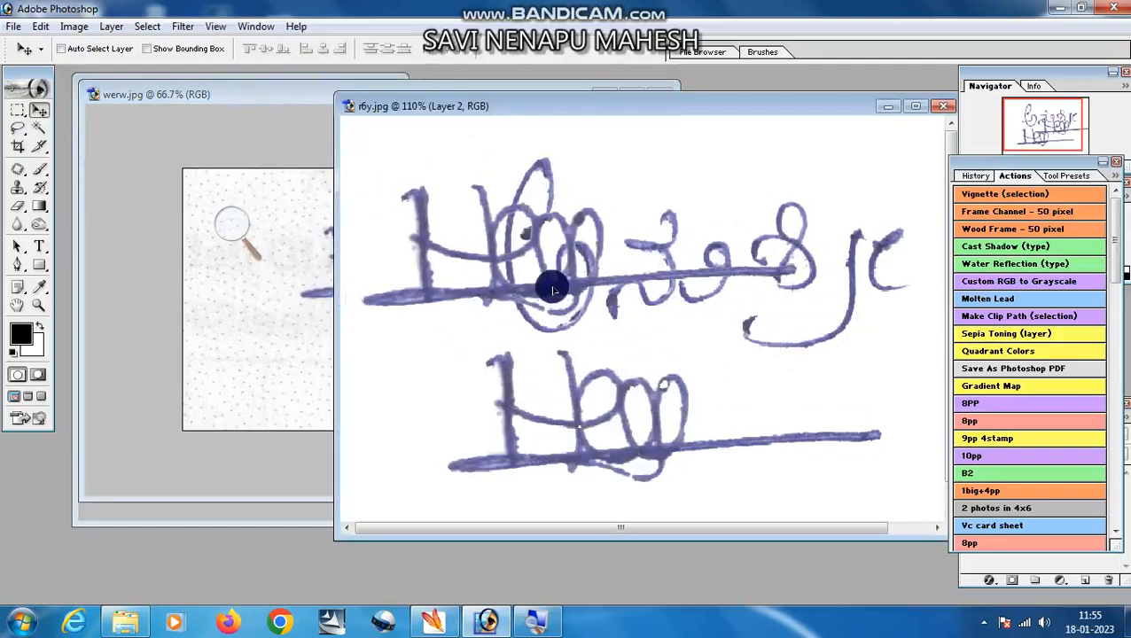
- Pick the first signature copy with the white gaps in r6y.jpg and delete its layer, Layer 1
right_click(578, 399)
click(596, 406)
mouse_move(586, 409)
mouse_down()
mouse_move(636, 381)
mouse_move(594, 440)
mouse_up()
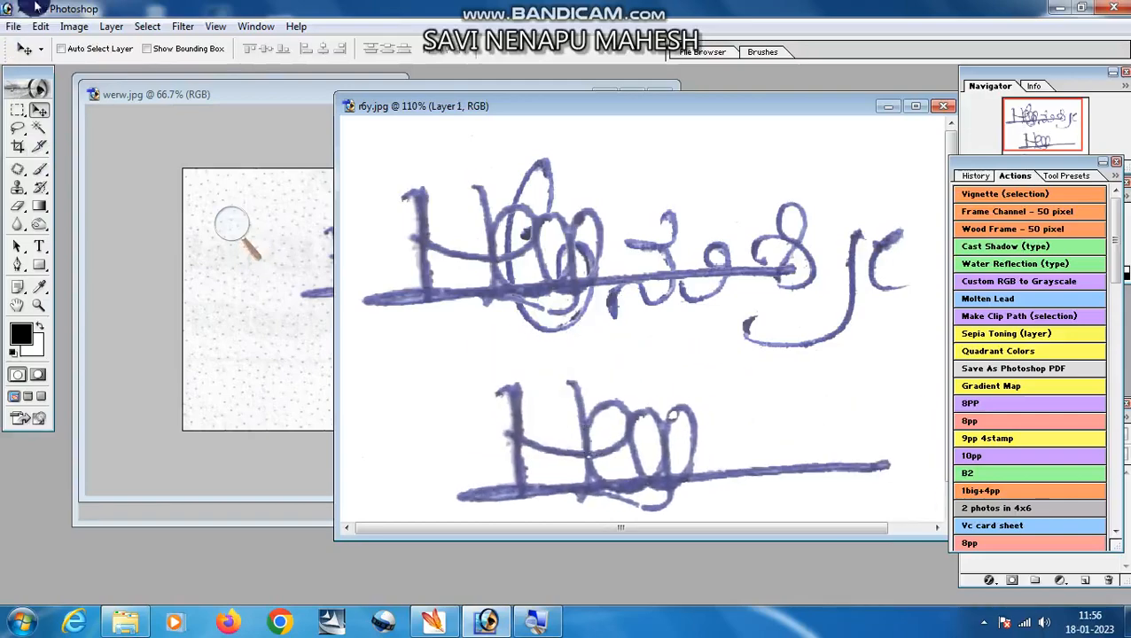
click(112, 27)
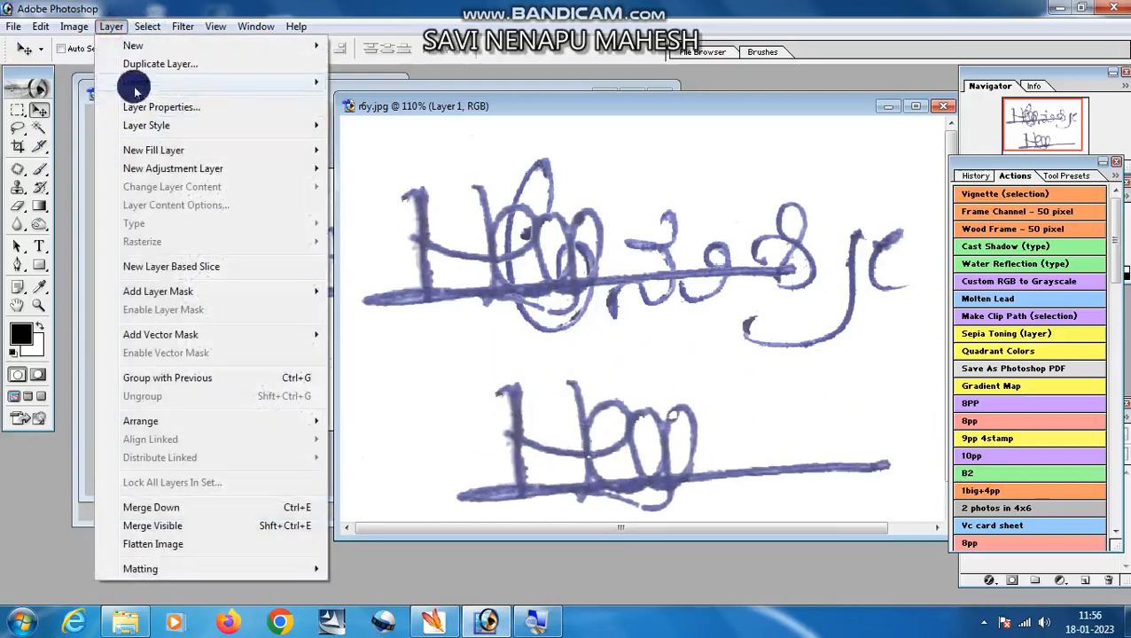
mouse_move(293, 89)
click(354, 82)
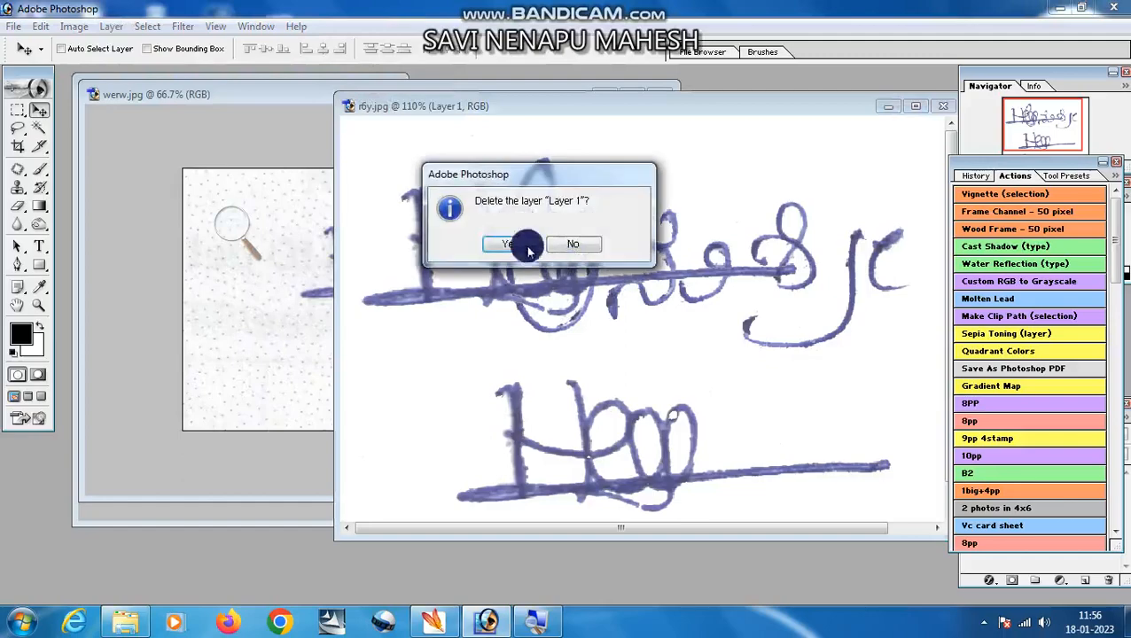
click(501, 241)
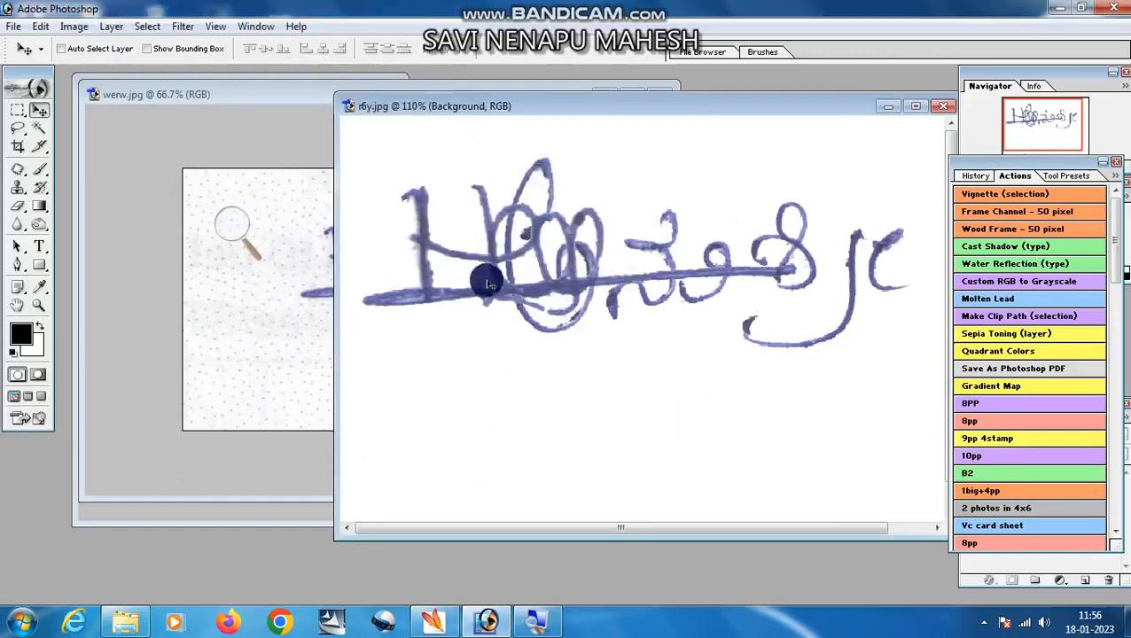
- Move the remaining signature copy below the Kannada signature in r6y.jpg and maximize the document window
right_click(487, 283)
click(505, 293)
mouse_move(506, 293)
mouse_down()
mouse_move(523, 462)
mouse_move(602, 458)
mouse_up()
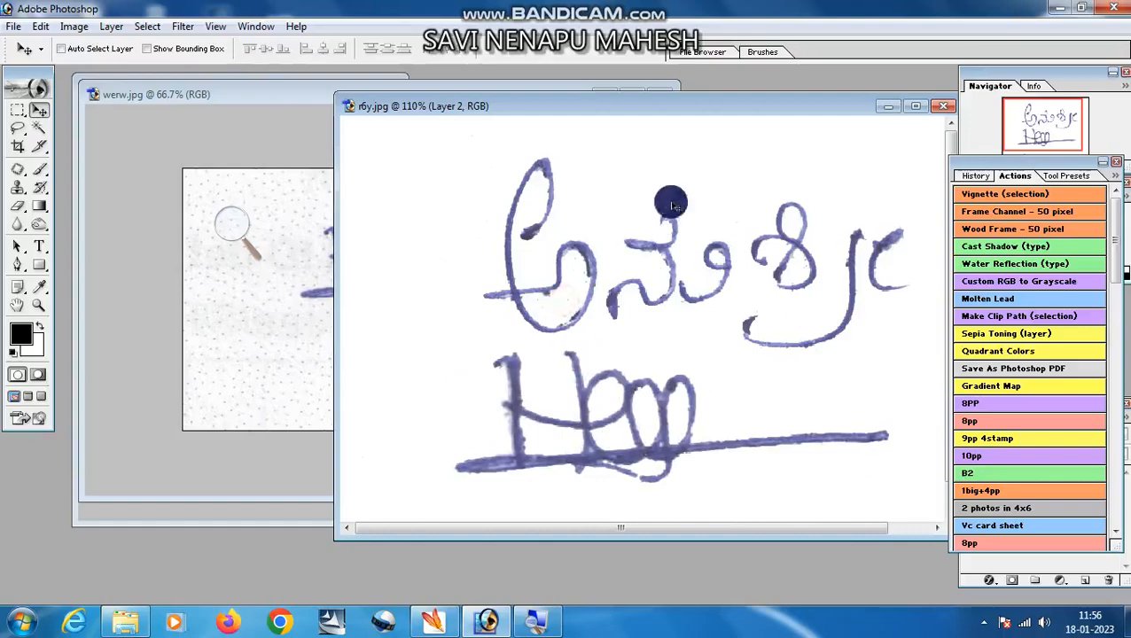
drag(795, 111, 623, 118)
click(760, 116)
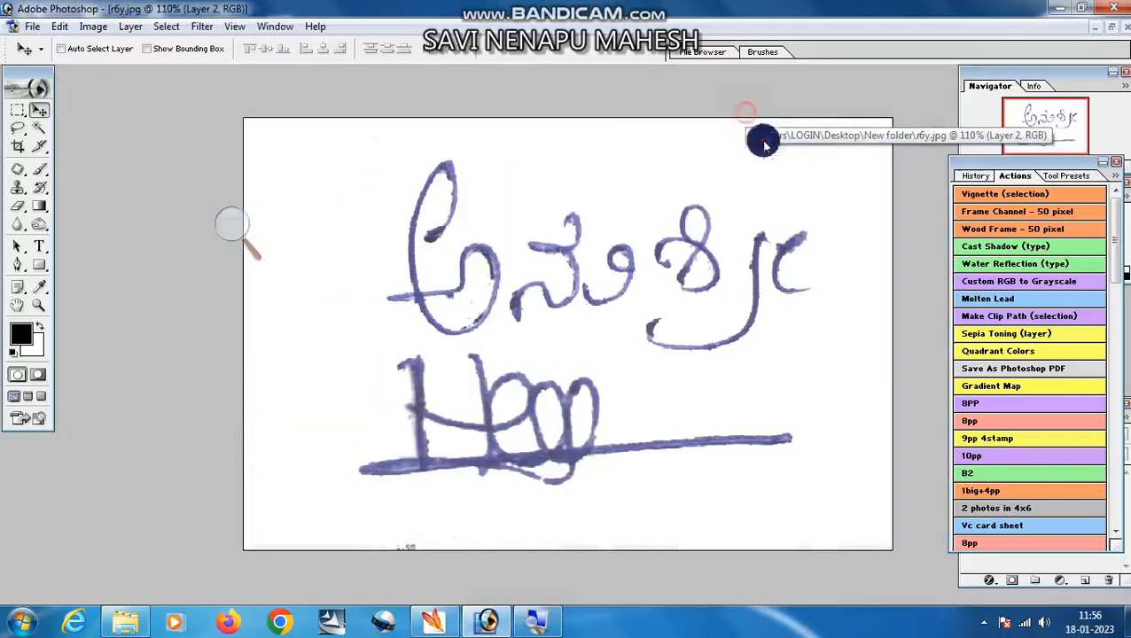
- Save the r6y.jpg document in PNG format as HKIH in the desktop's PNG folder, with interlacing set to None
click(31, 25)
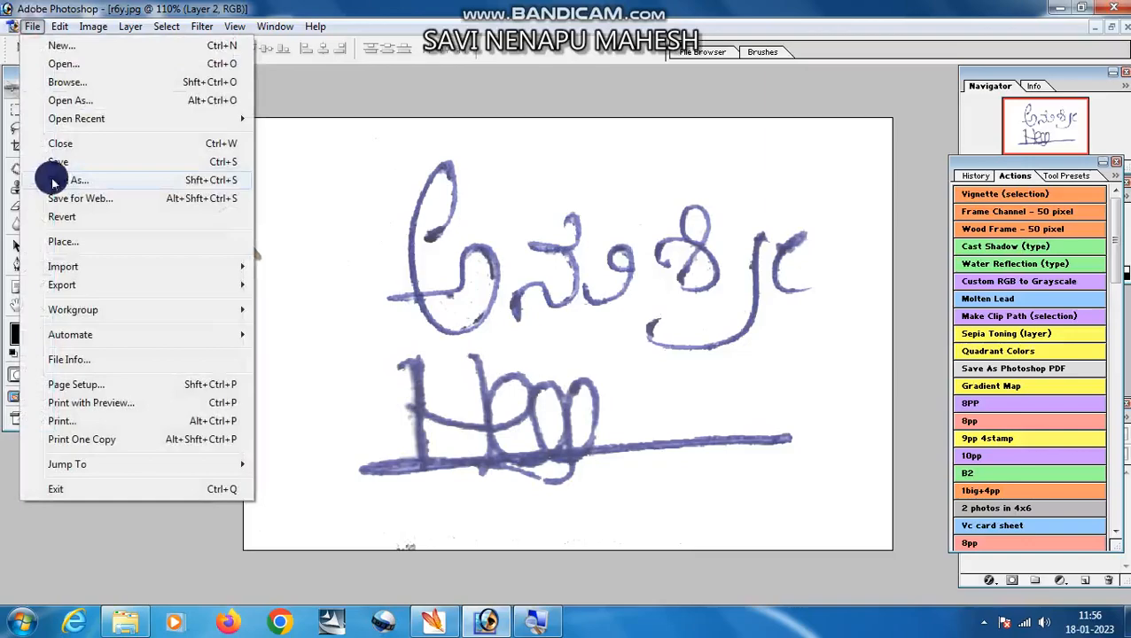
click(53, 180)
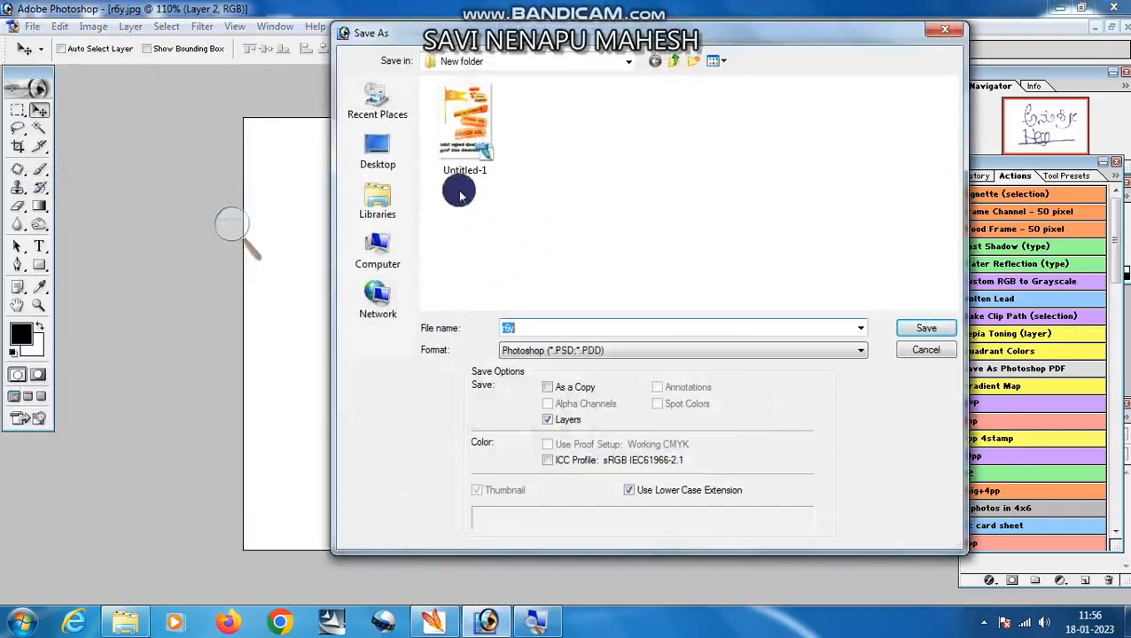
click(383, 149)
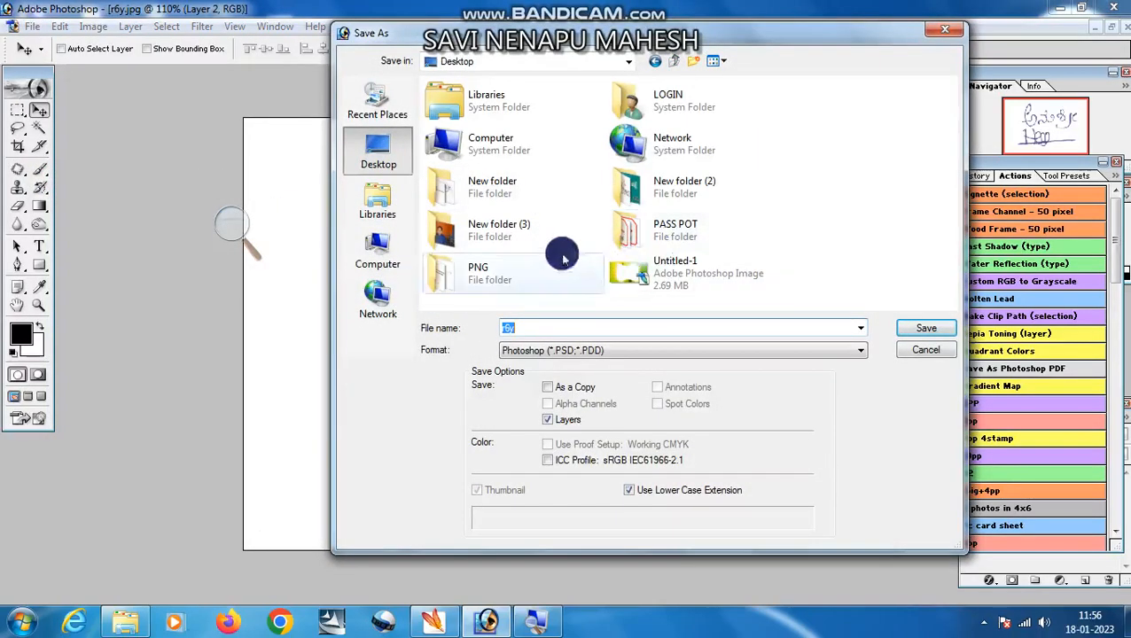
double_click(487, 268)
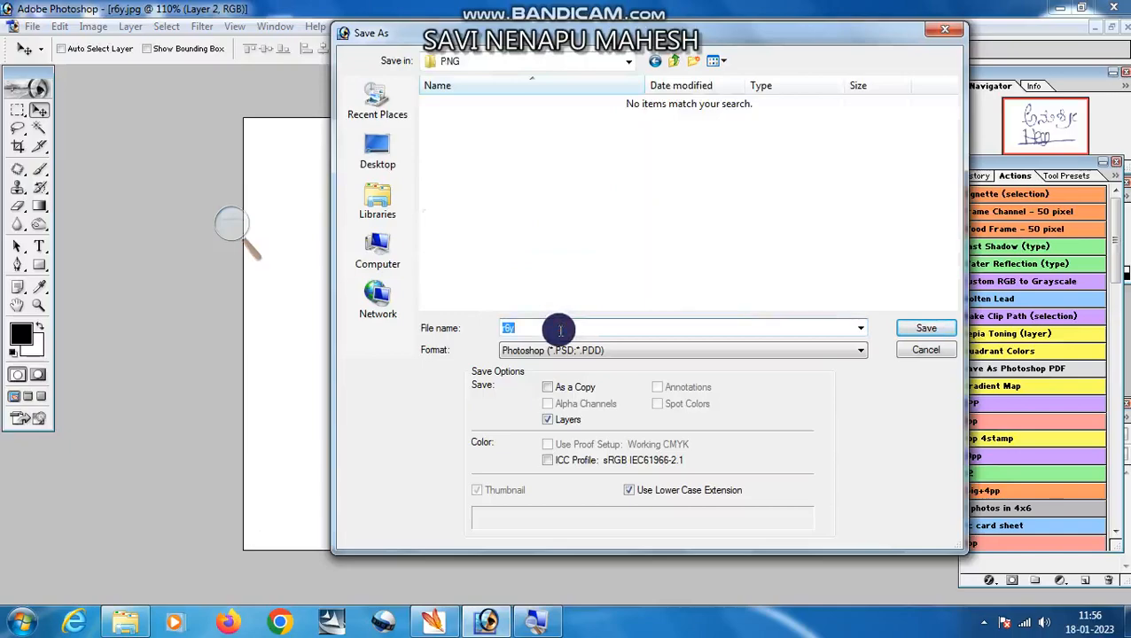
click(559, 349)
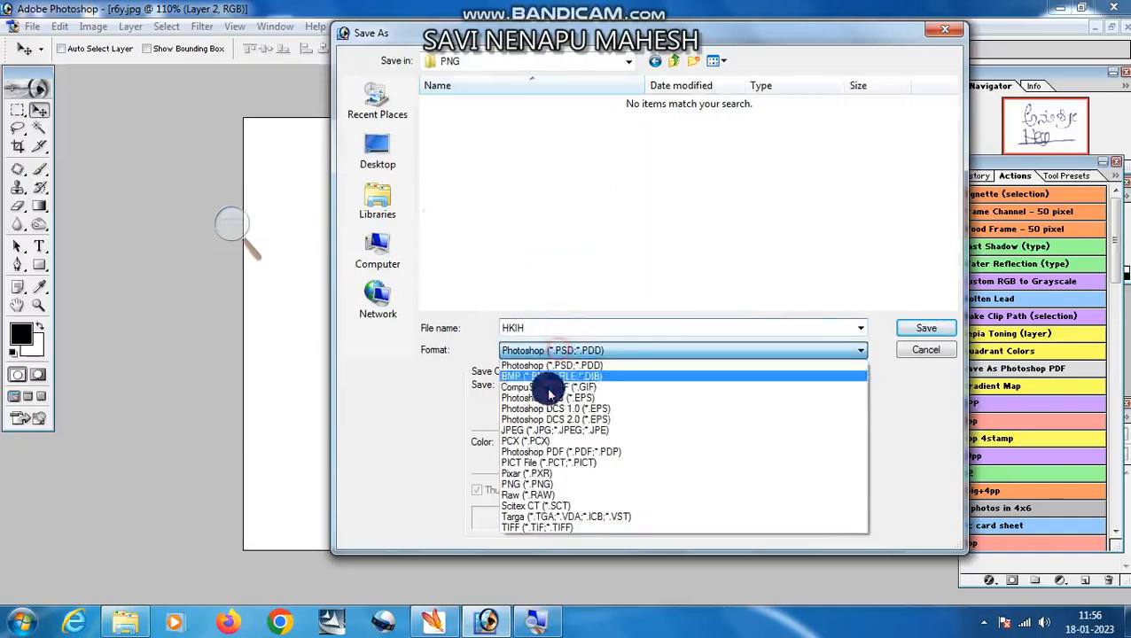
click(514, 485)
click(909, 328)
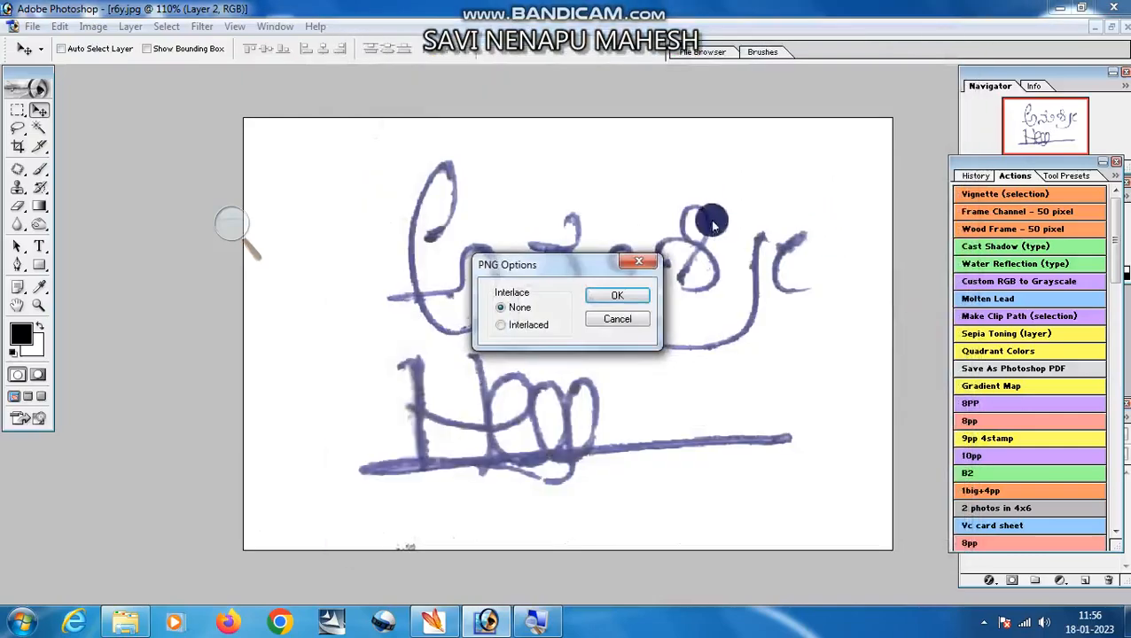
click(638, 290)
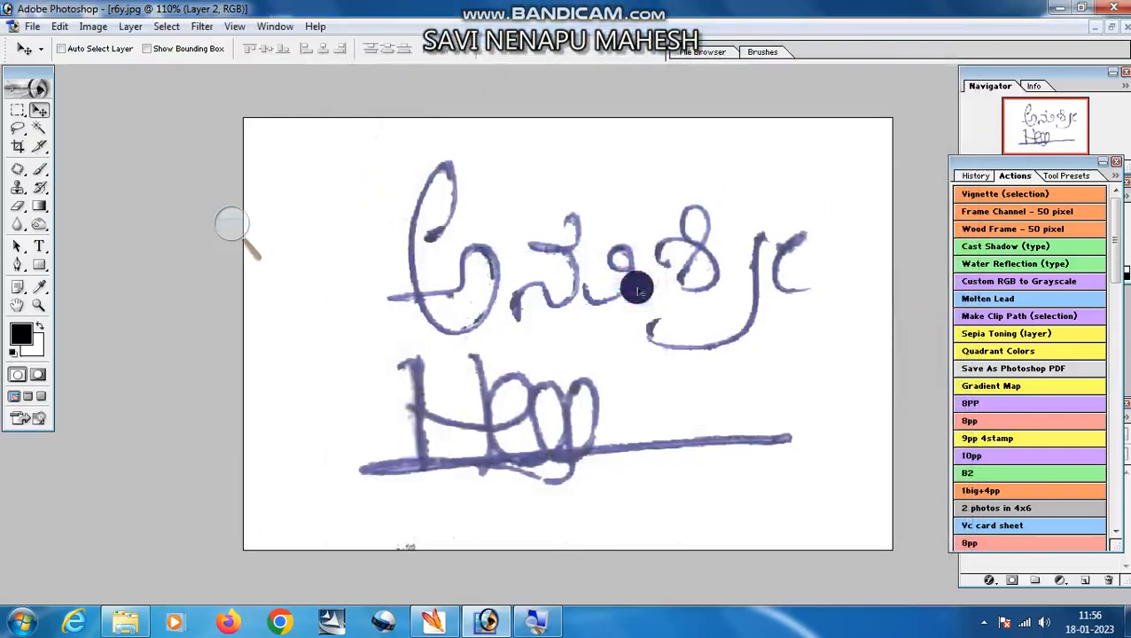
- Restore r6y.jpg from the maximized view to a separate document window
click(980, 620)
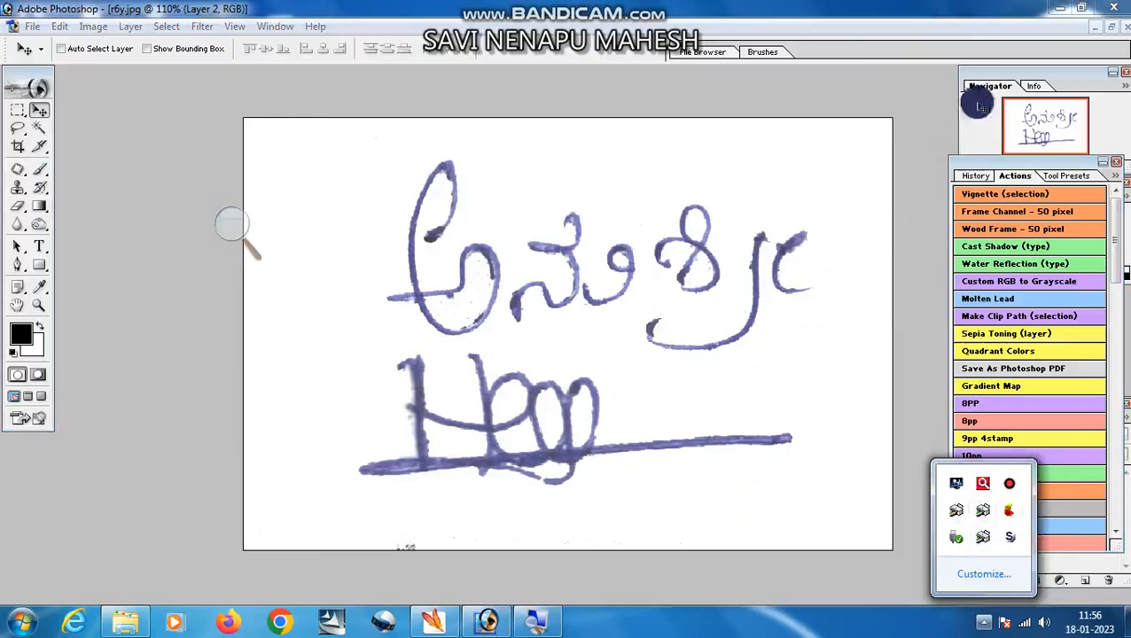
click(1113, 29)
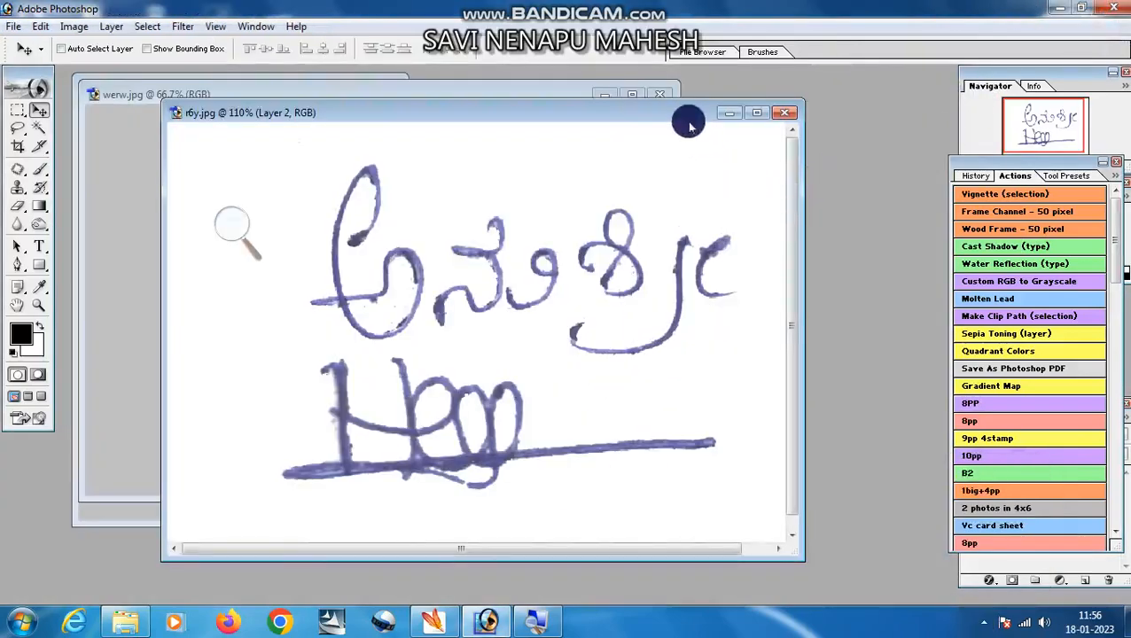
- Move the r6y.jpg and werw.jpg windows lower, then open TR.jpg and place its window clear of Untitled-1
click(535, 183)
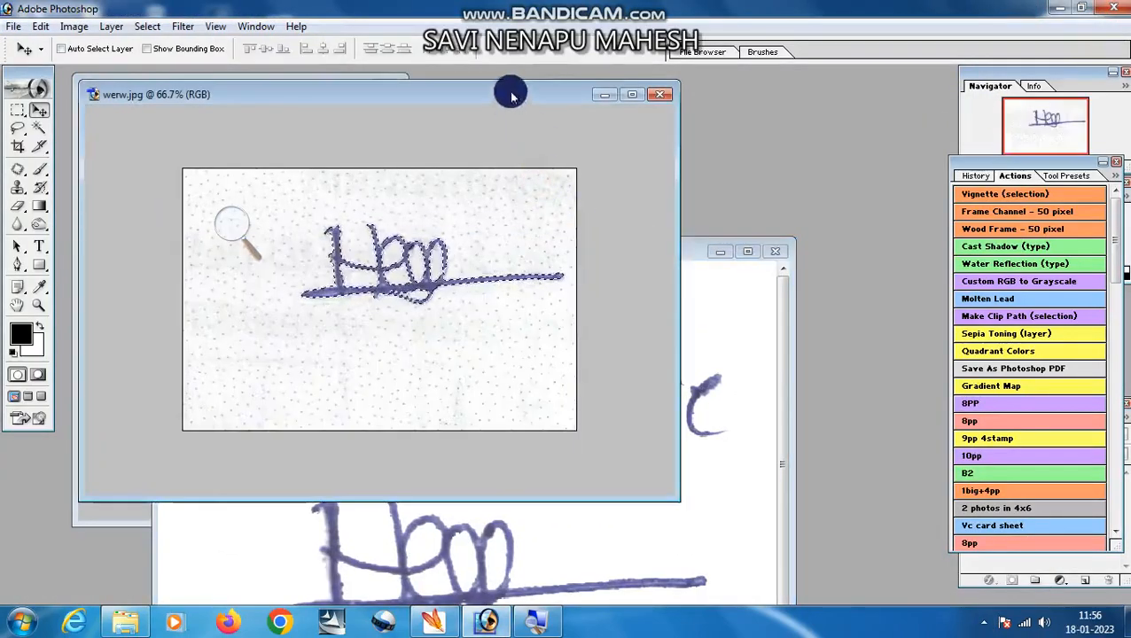
drag(512, 94, 507, 288)
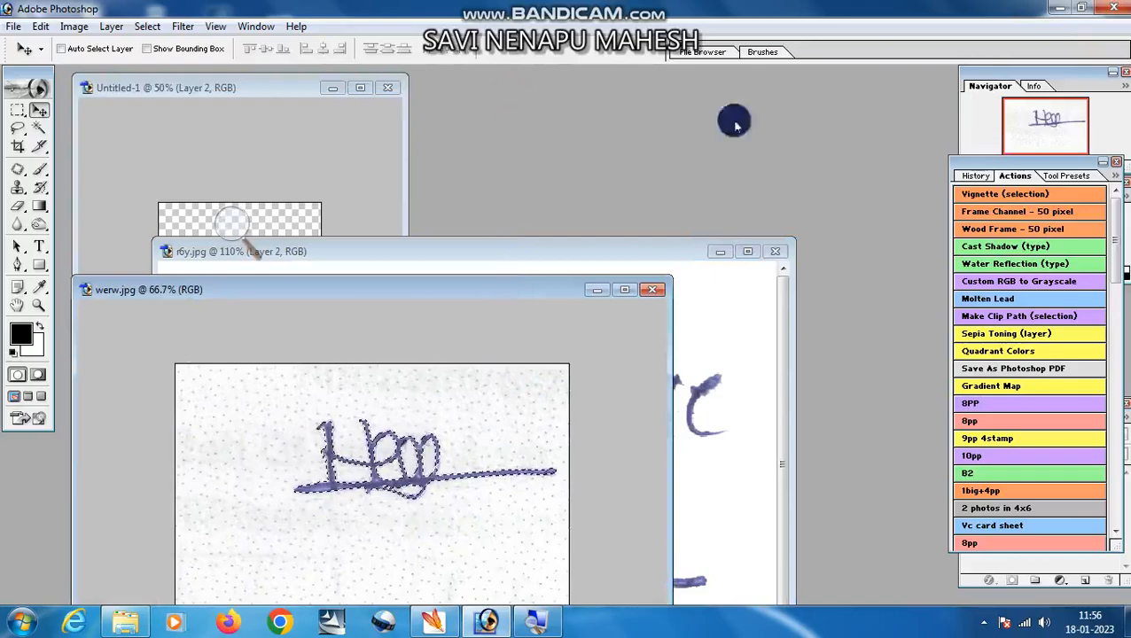
click(1060, 8)
drag(665, 297, 547, 316)
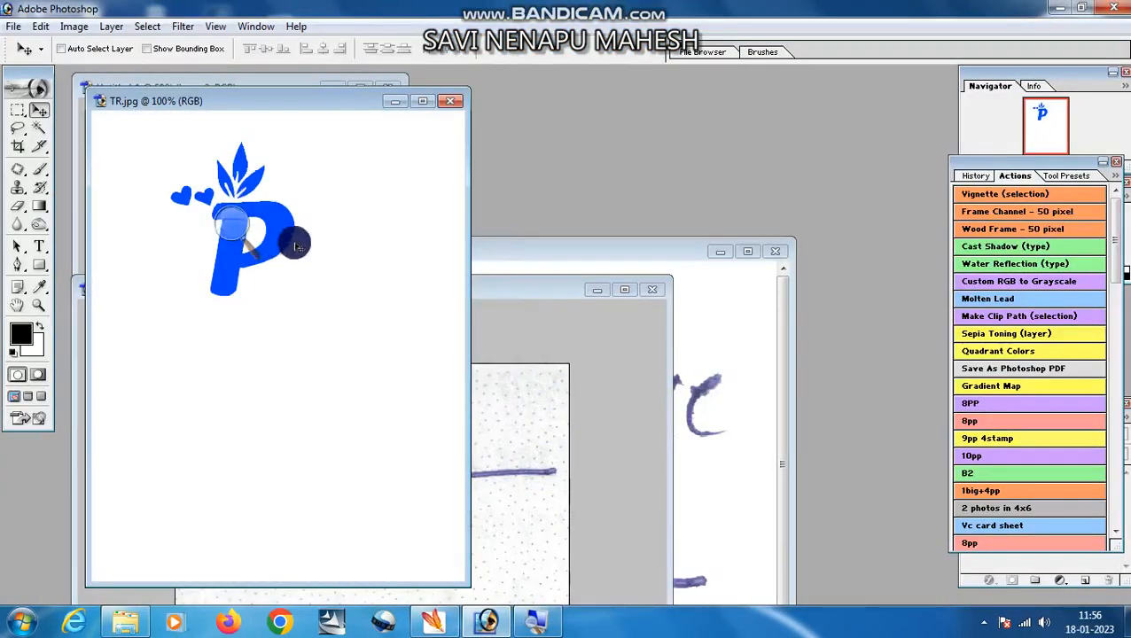
drag(313, 104, 585, 156)
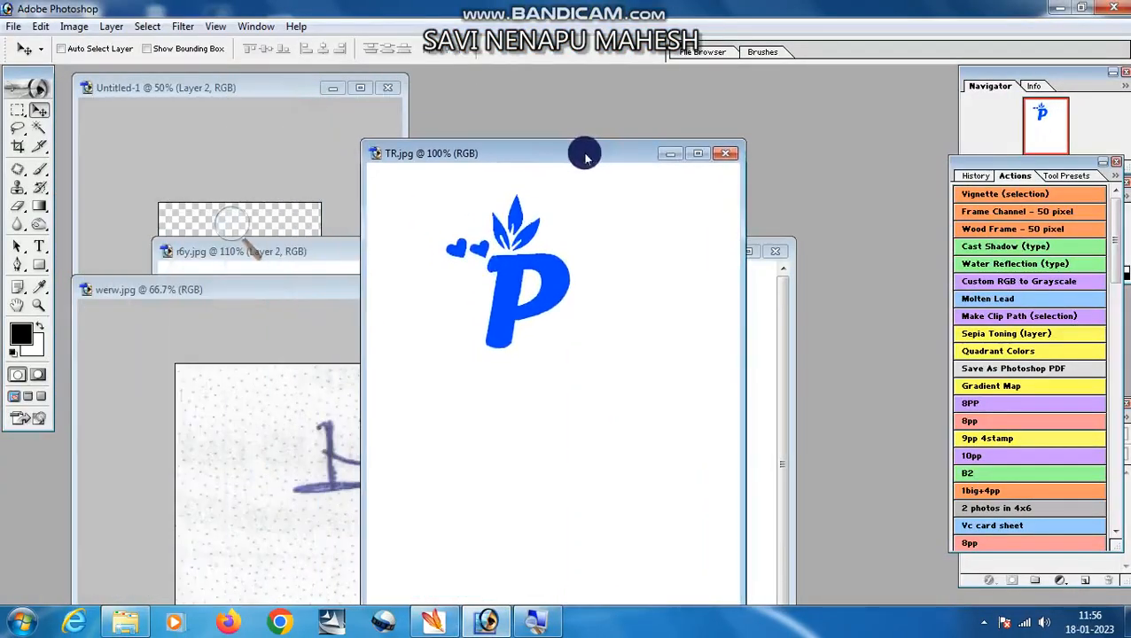
- Create a new transparent RGB document of 390 by 510 pixels at 300 pixels/inch
click(41, 136)
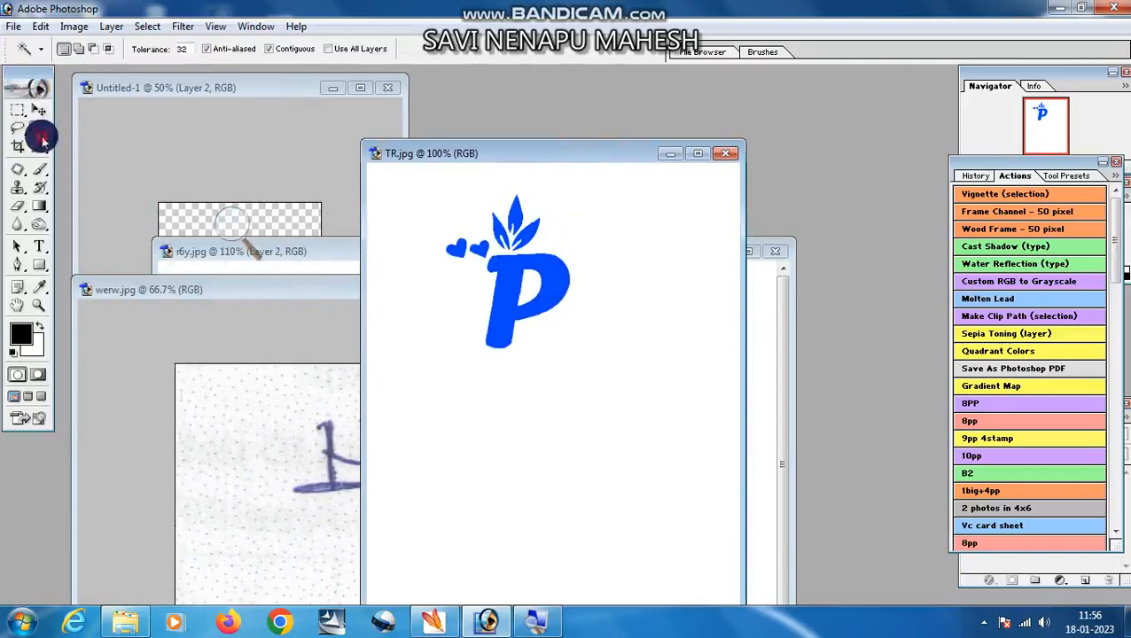
click(39, 110)
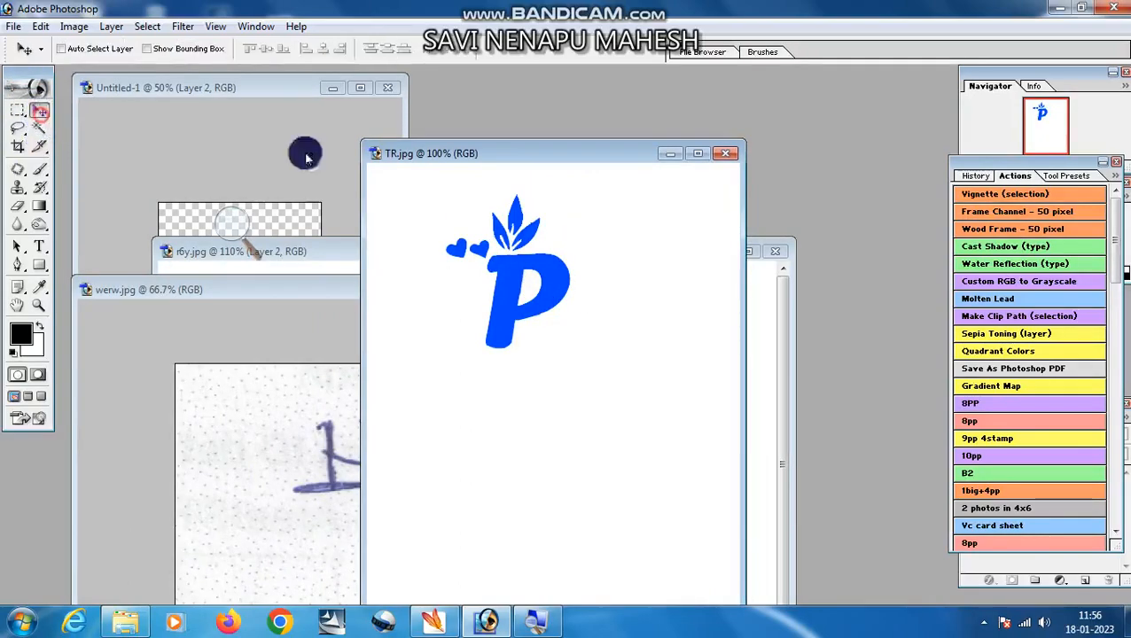
click(22, 26)
click(29, 43)
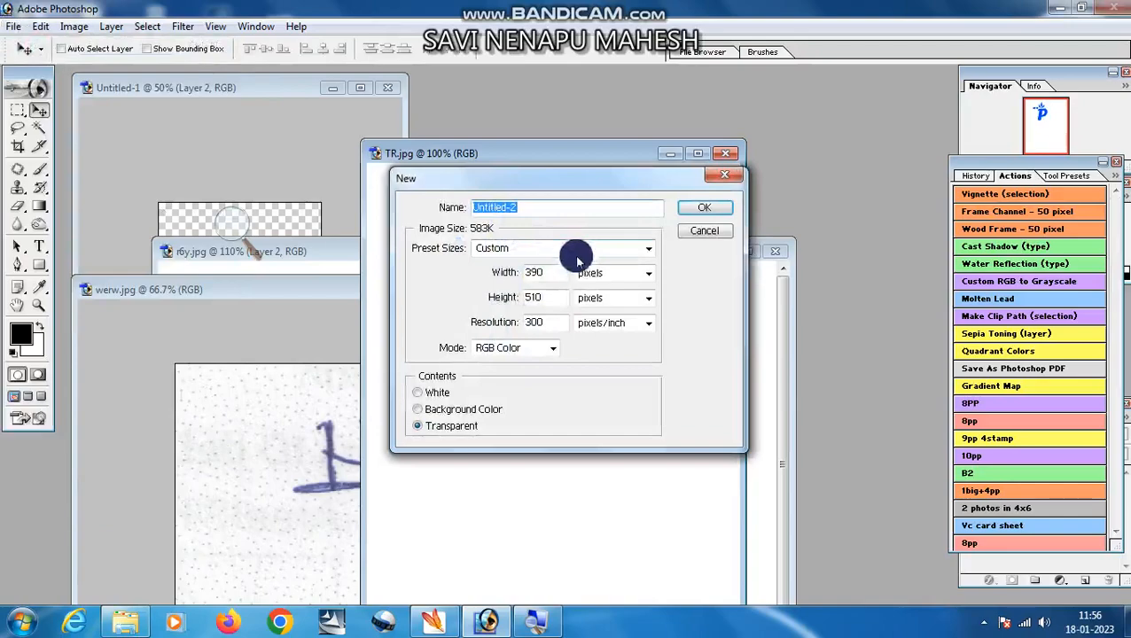
click(703, 206)
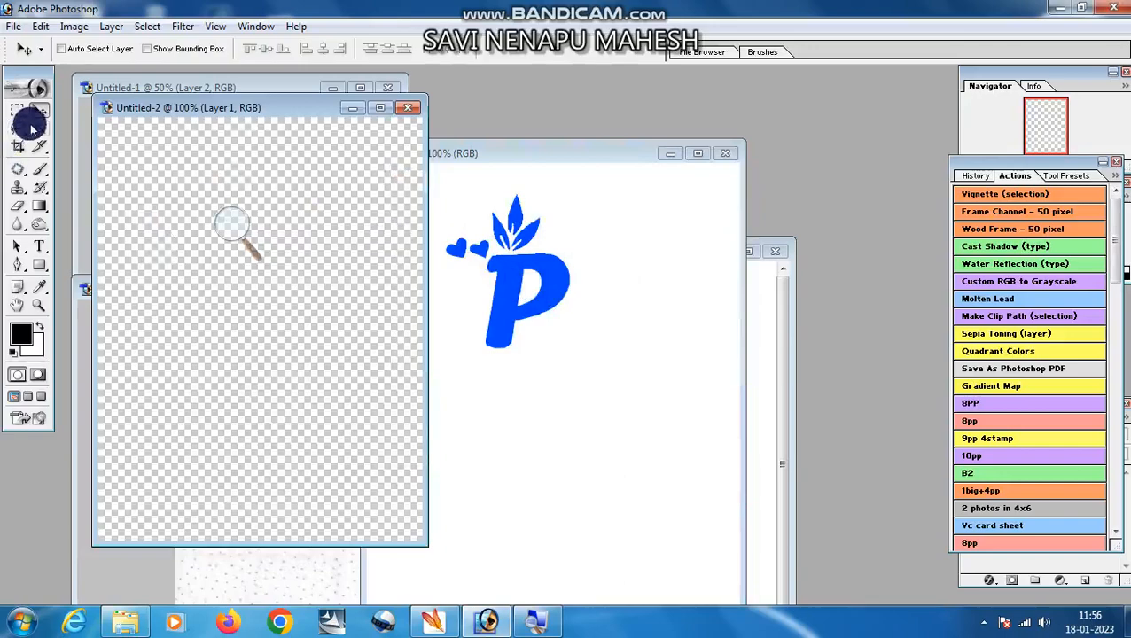
- Copy the blue P logo image from TR.jpg into Untitled-2 with the Move tool and maximize that document window
click(34, 127)
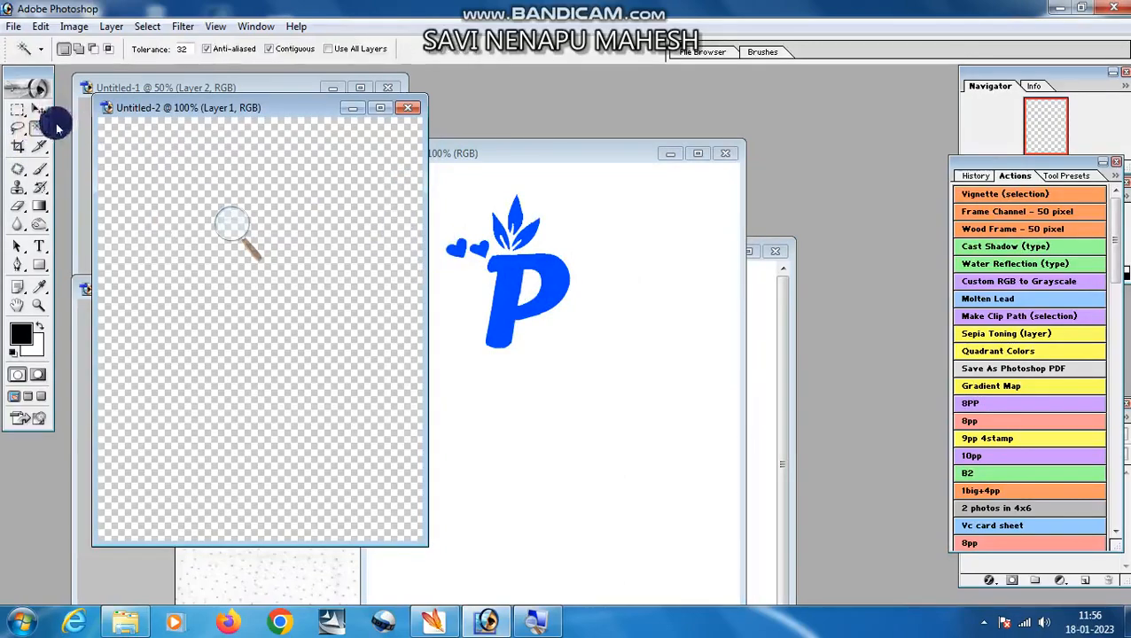
click(39, 109)
drag(543, 321, 315, 264)
click(381, 108)
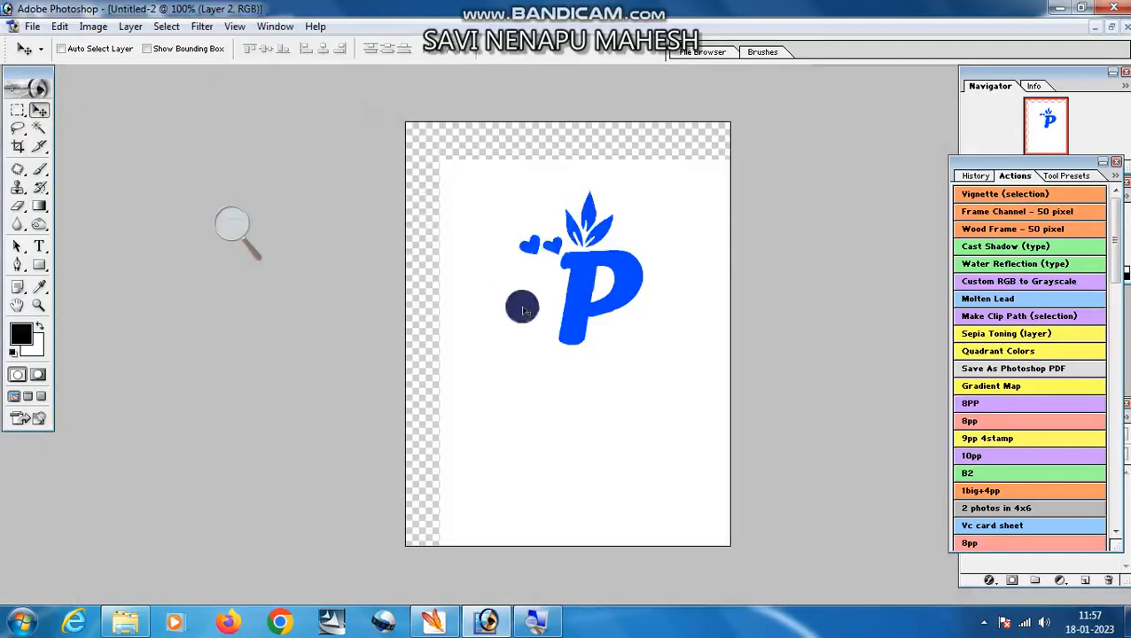
- Scale the P logo layer proportionally to about 73.4% and align it with the upper-left corner of the Untitled-2 canvas
drag(517, 302, 474, 258)
key(ctrl+t)
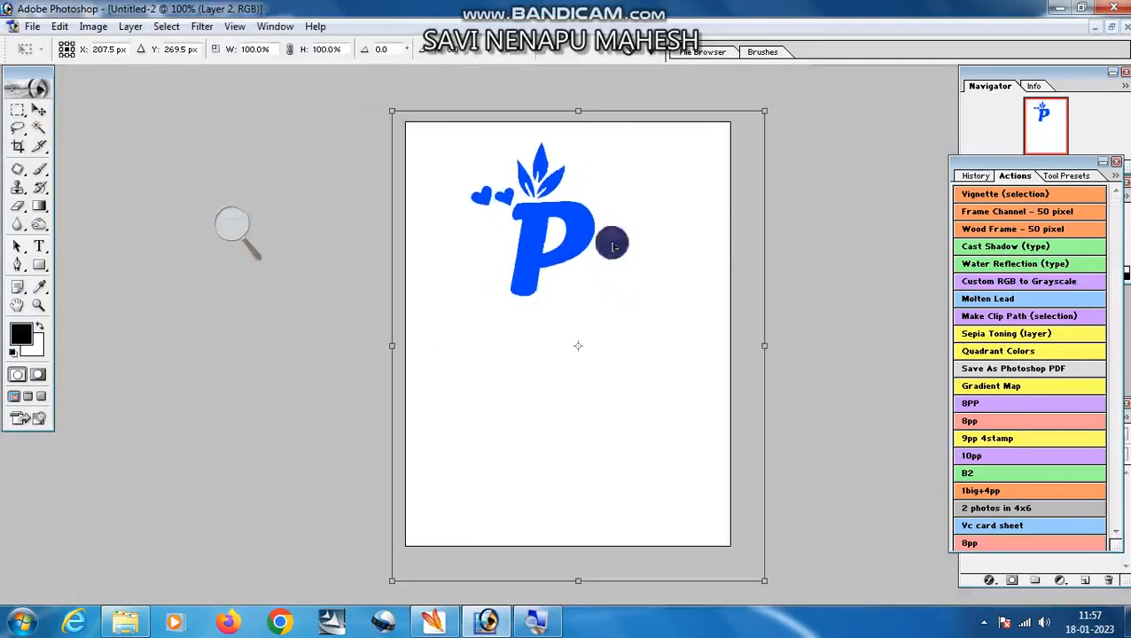
drag(756, 116, 672, 245)
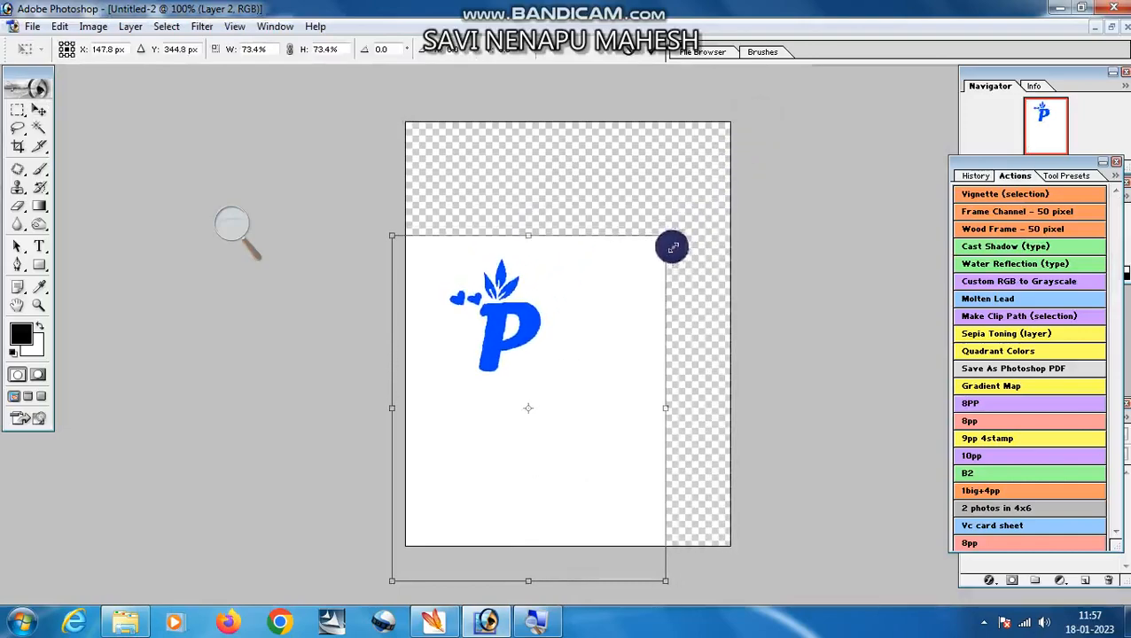
drag(605, 316, 626, 207)
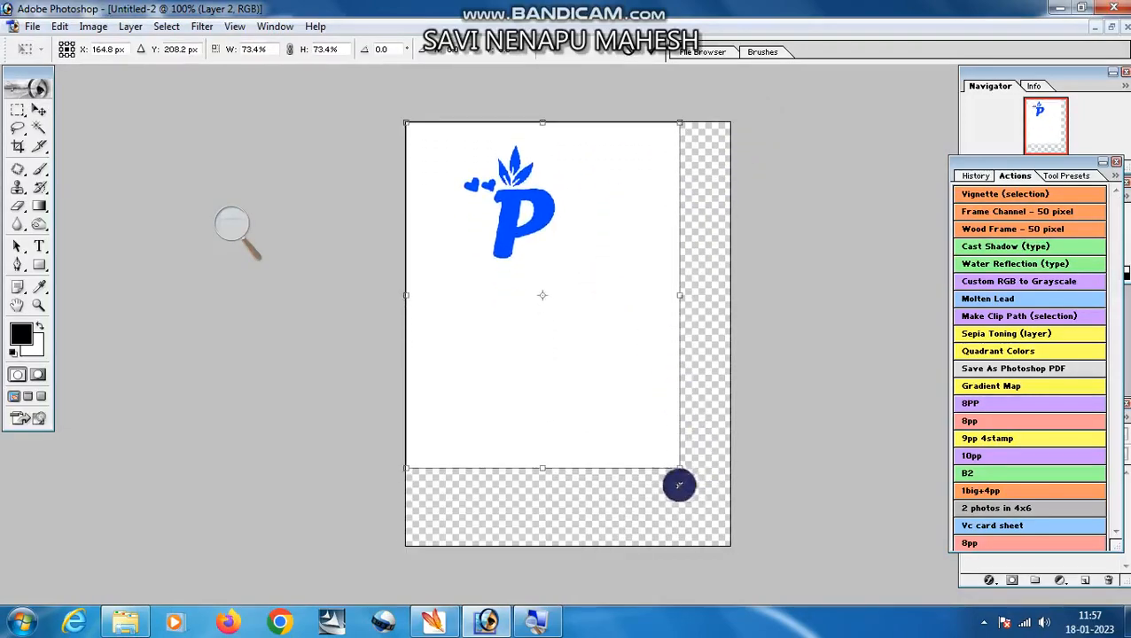